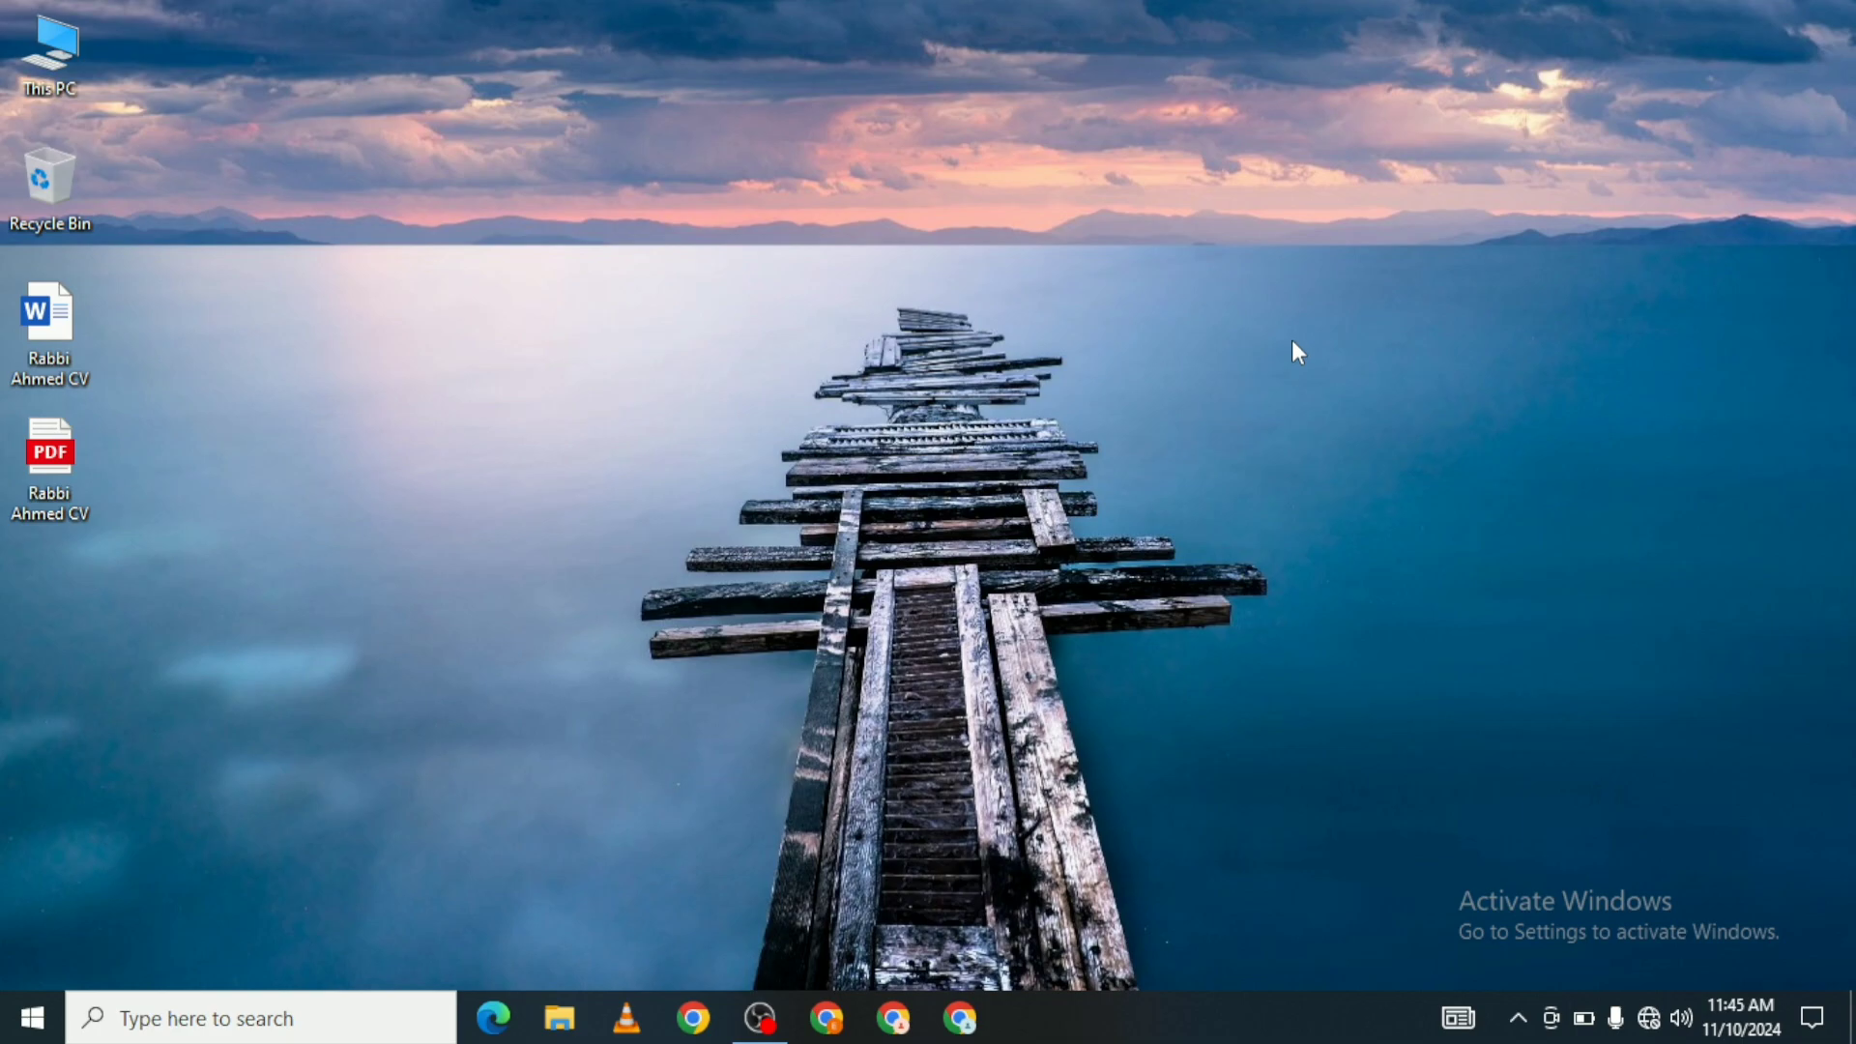
Step: Run the Playing Audio troubleshooter from the additional troubleshooters in the Update & Security settings
click(32, 1017)
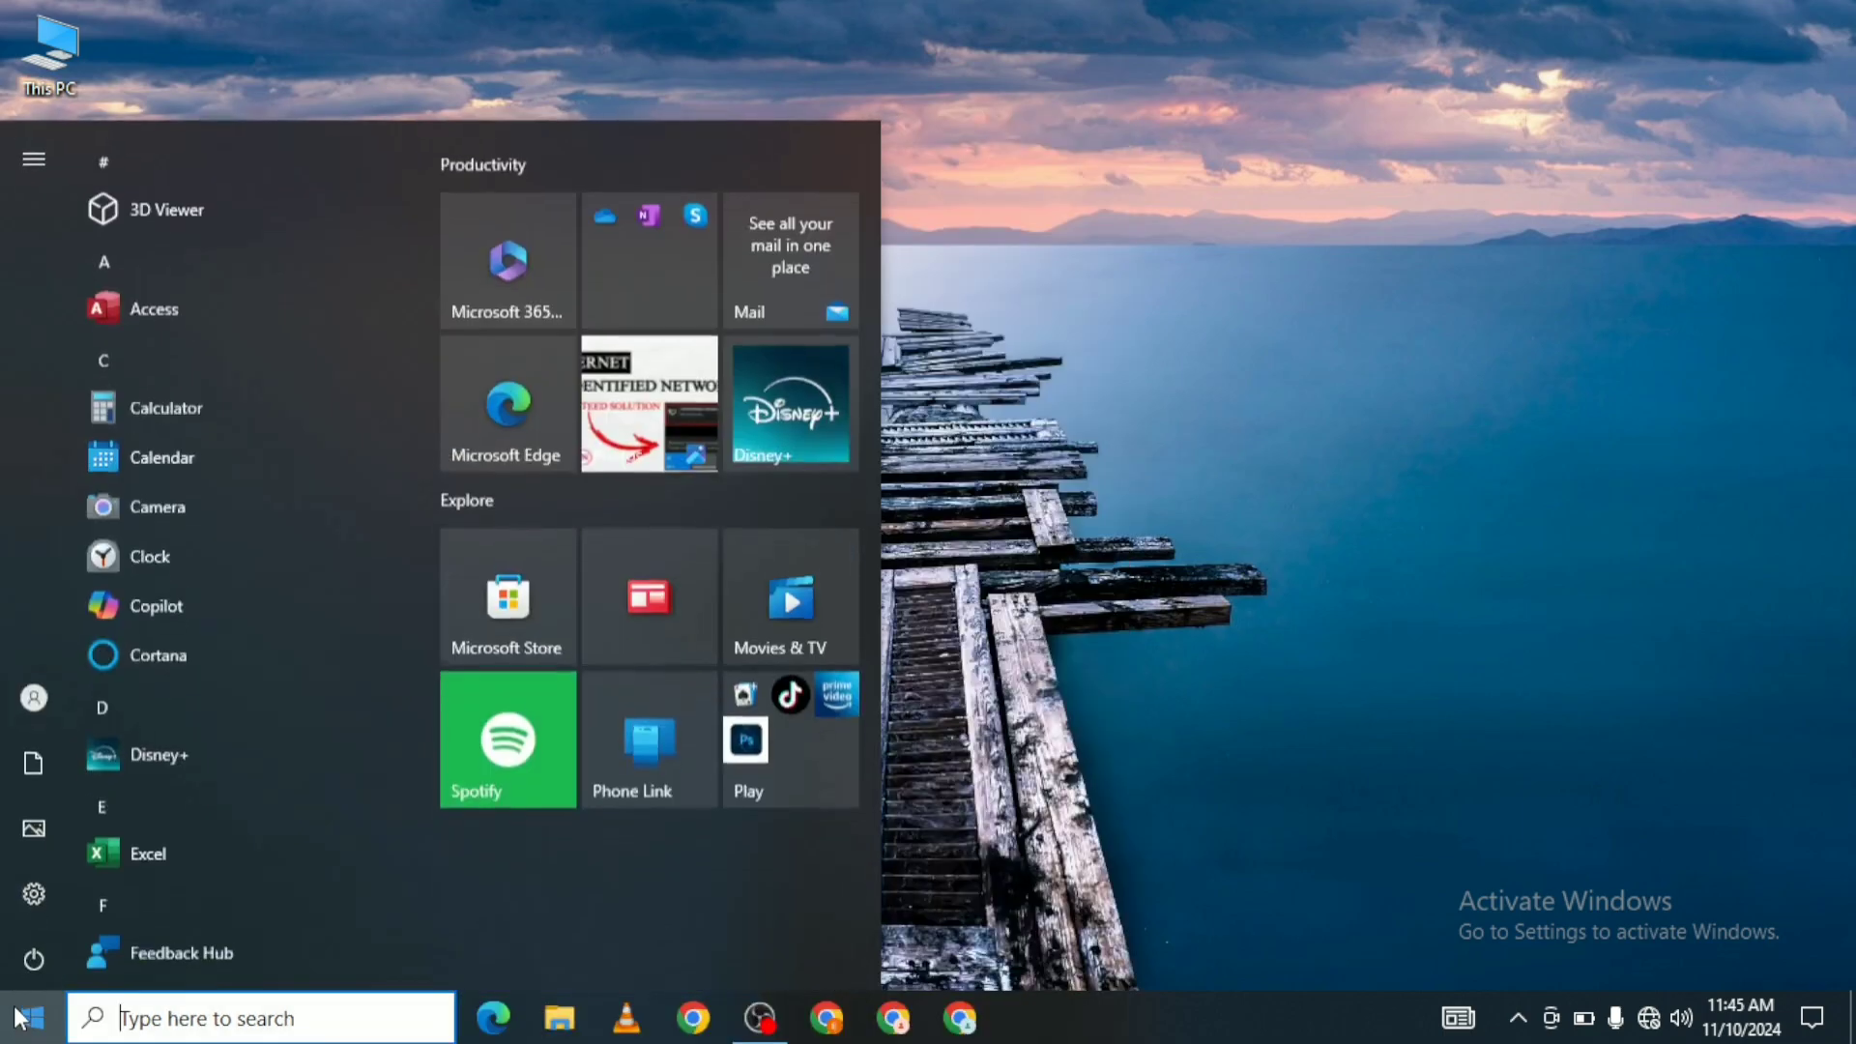
click(28, 913)
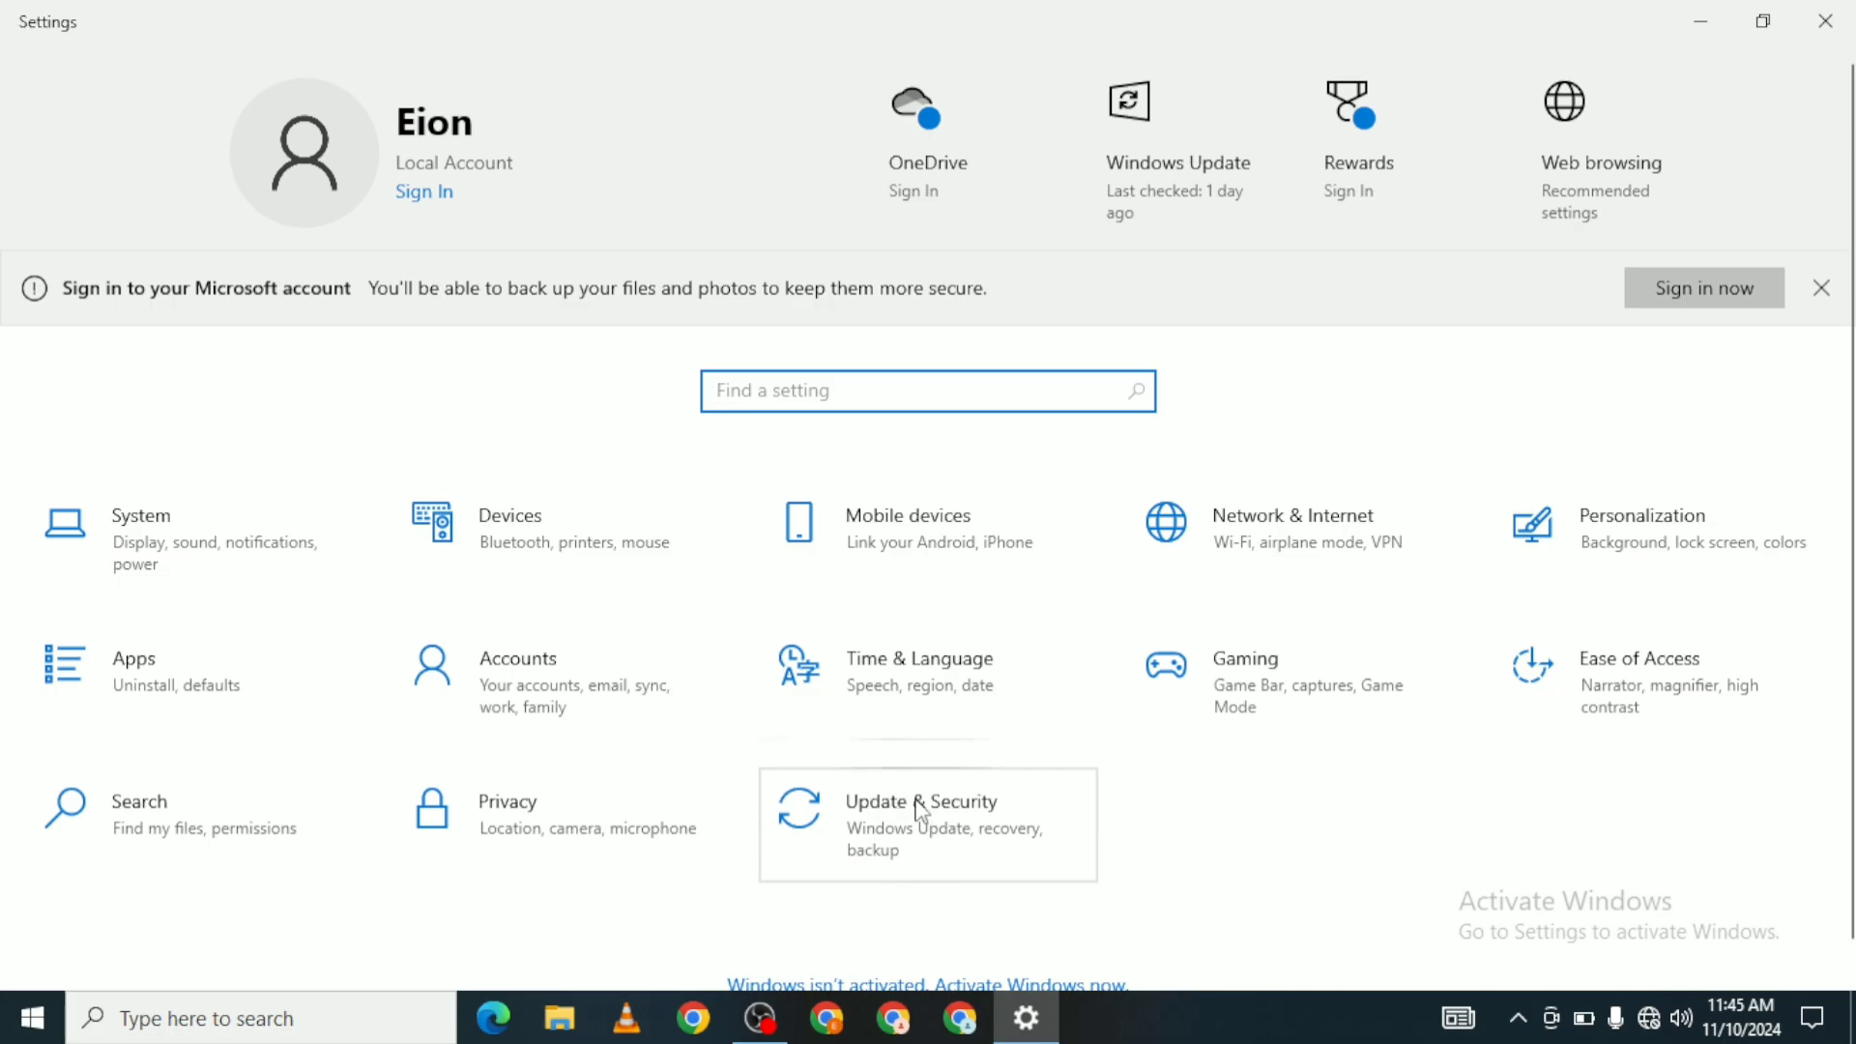
click(922, 812)
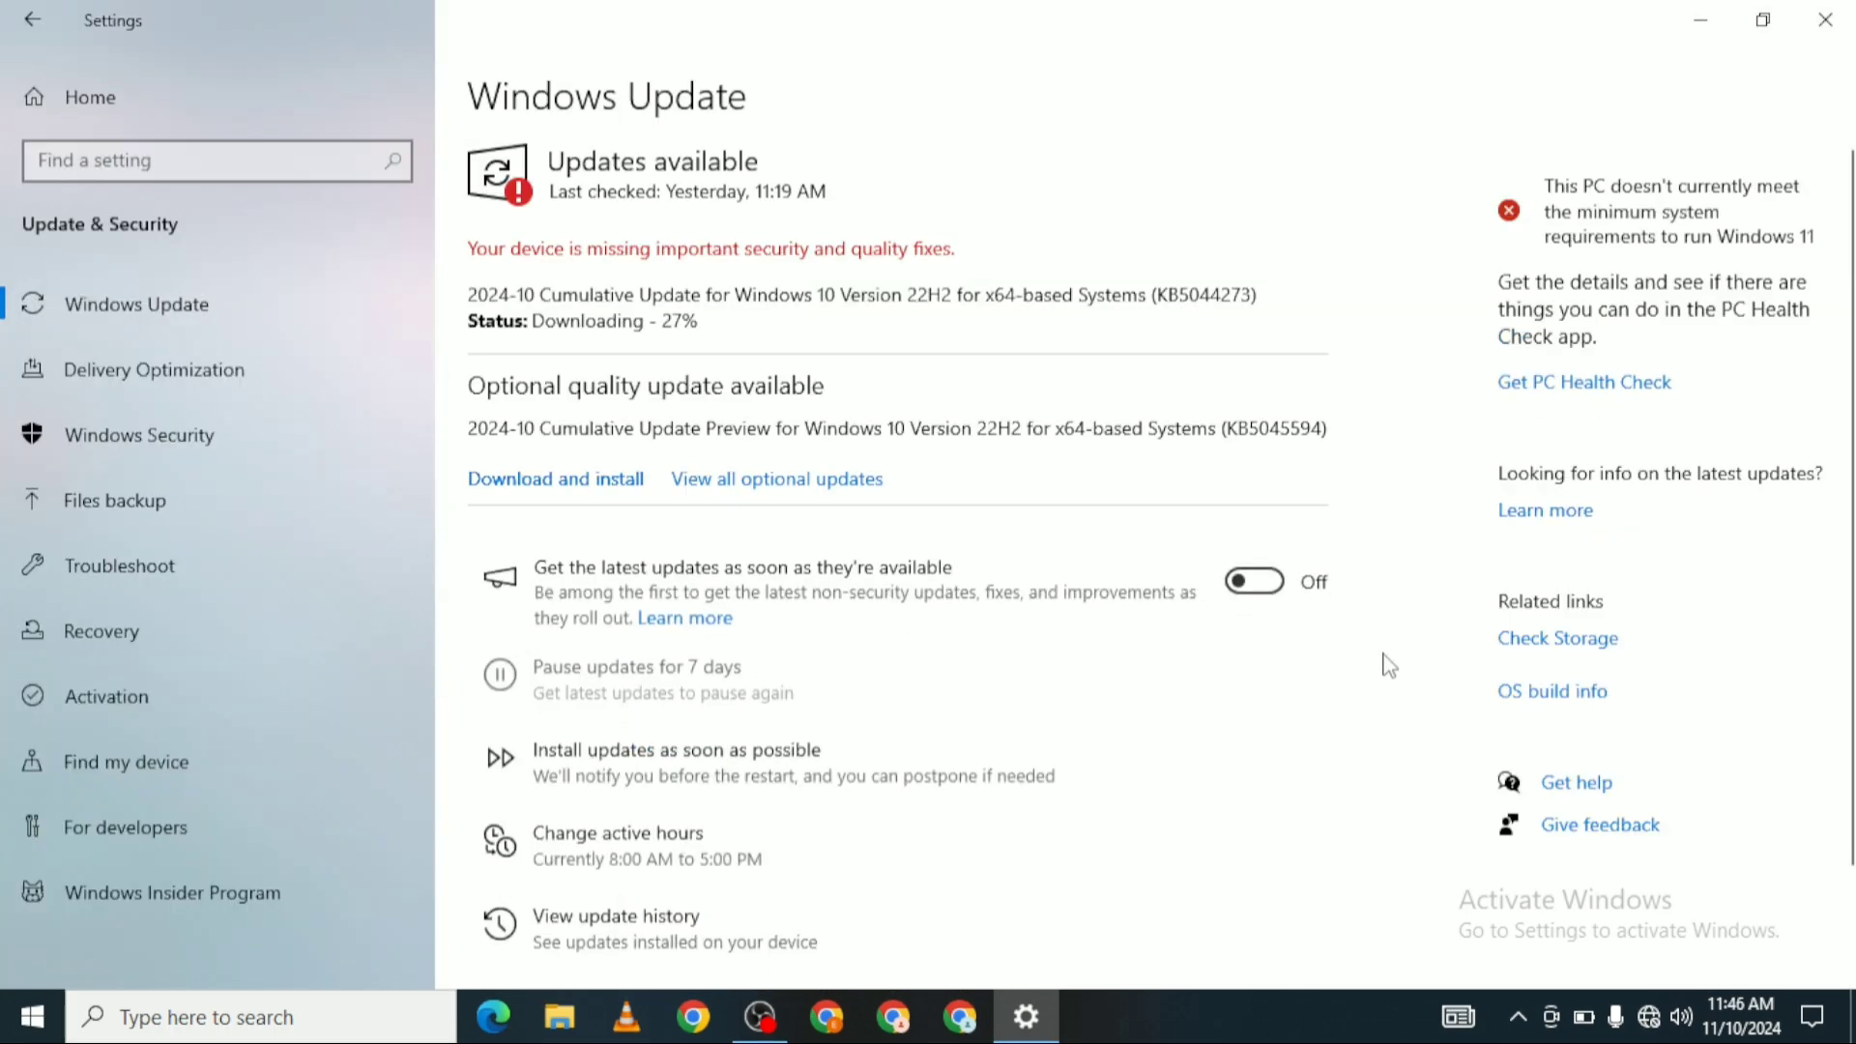
click(223, 570)
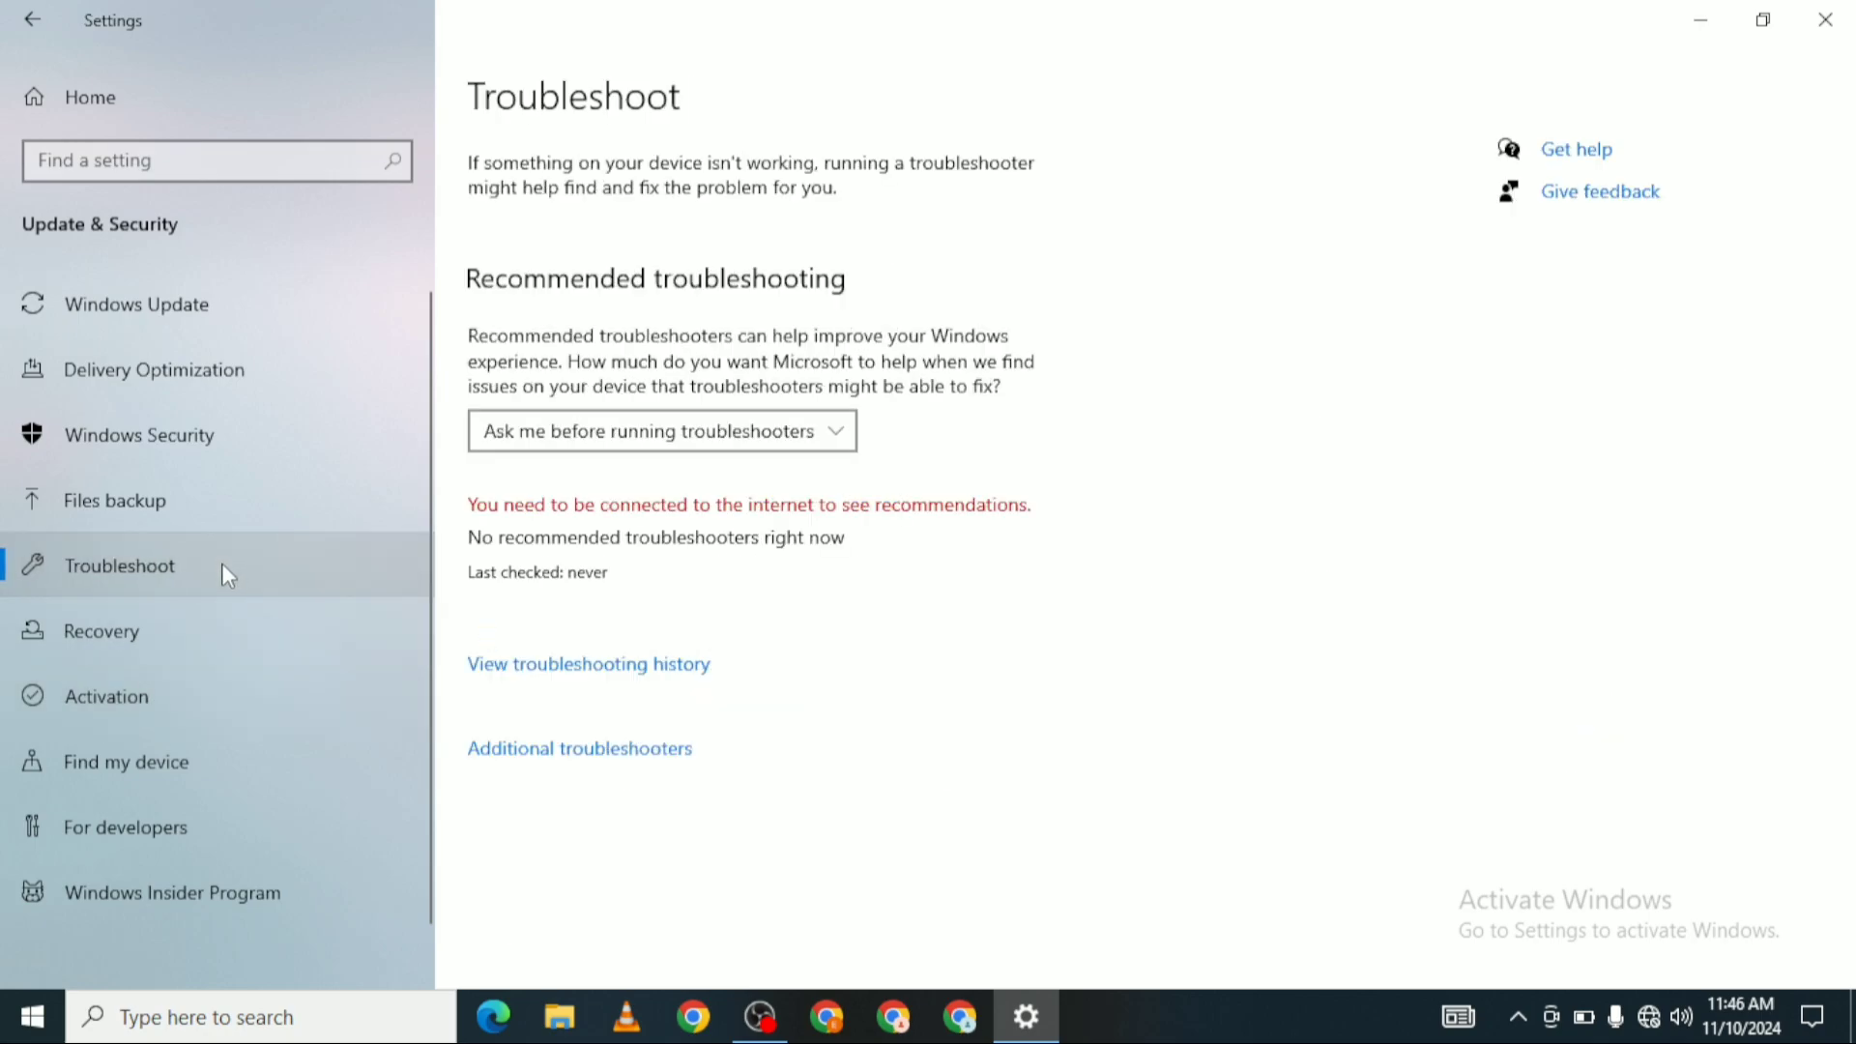
click(574, 753)
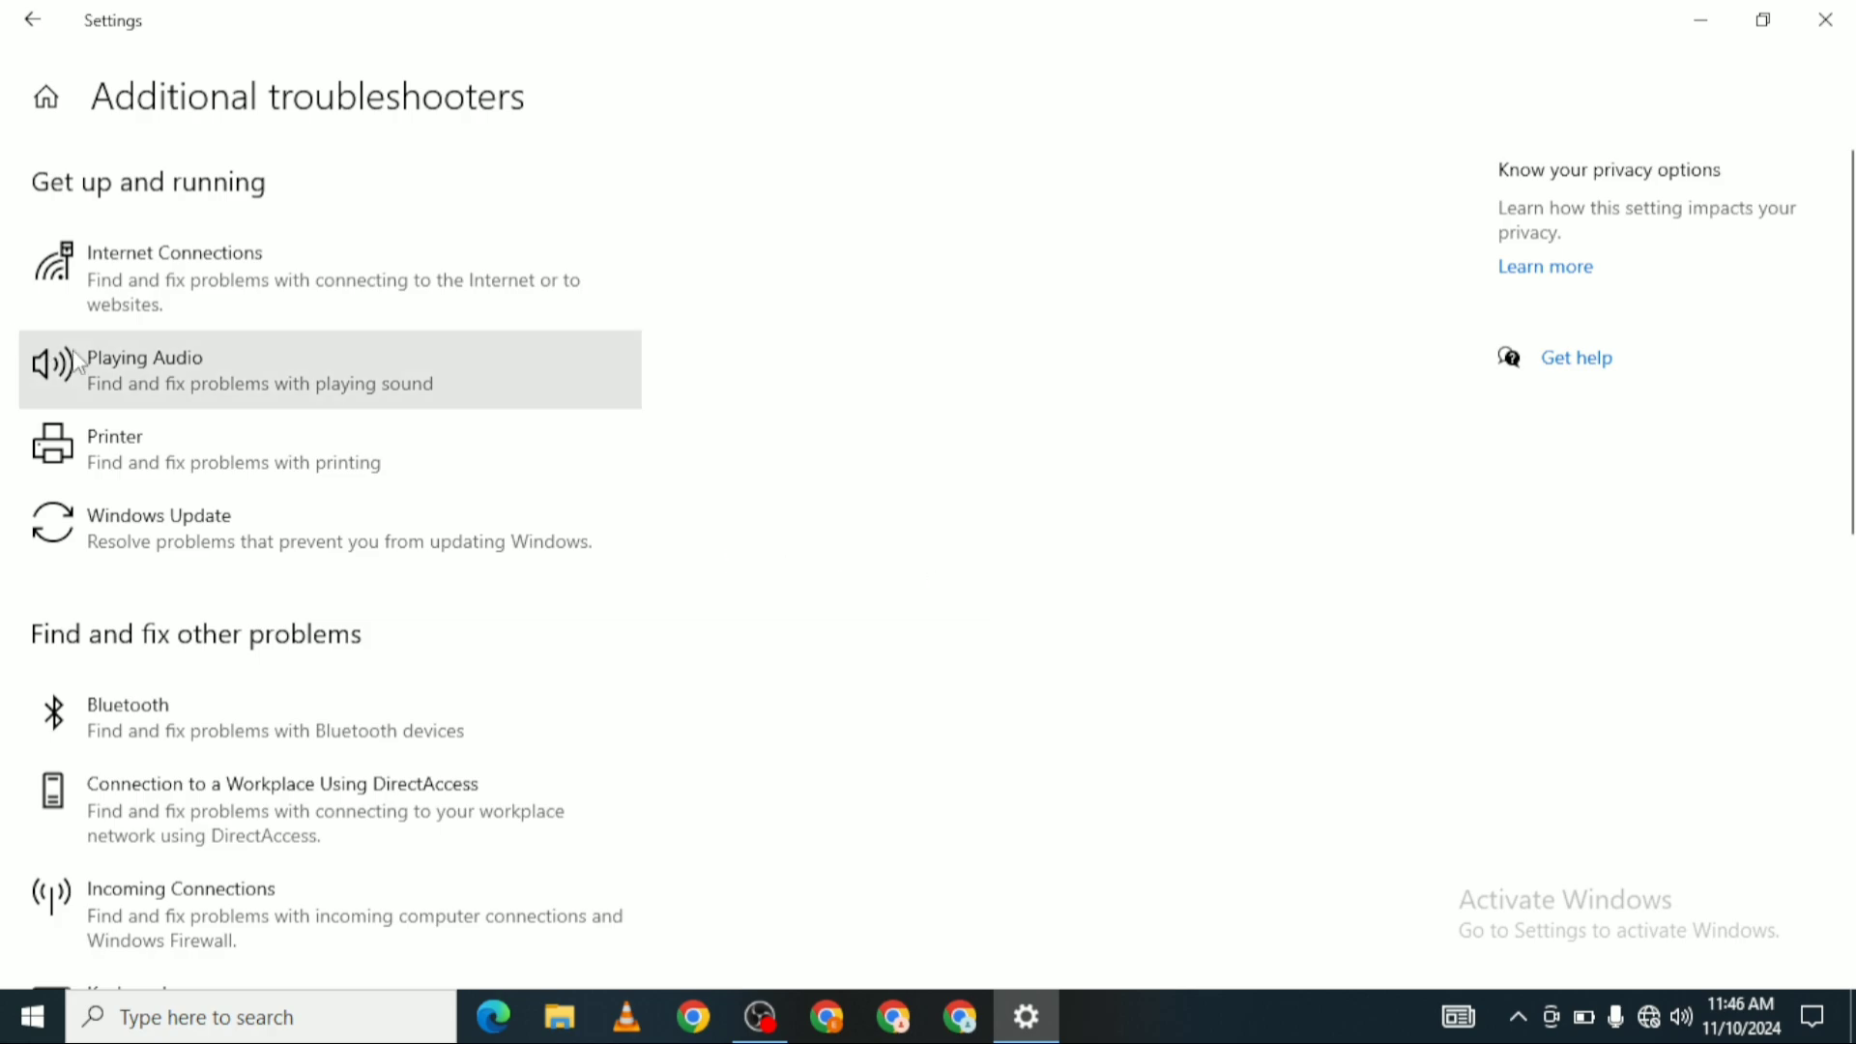
click(162, 376)
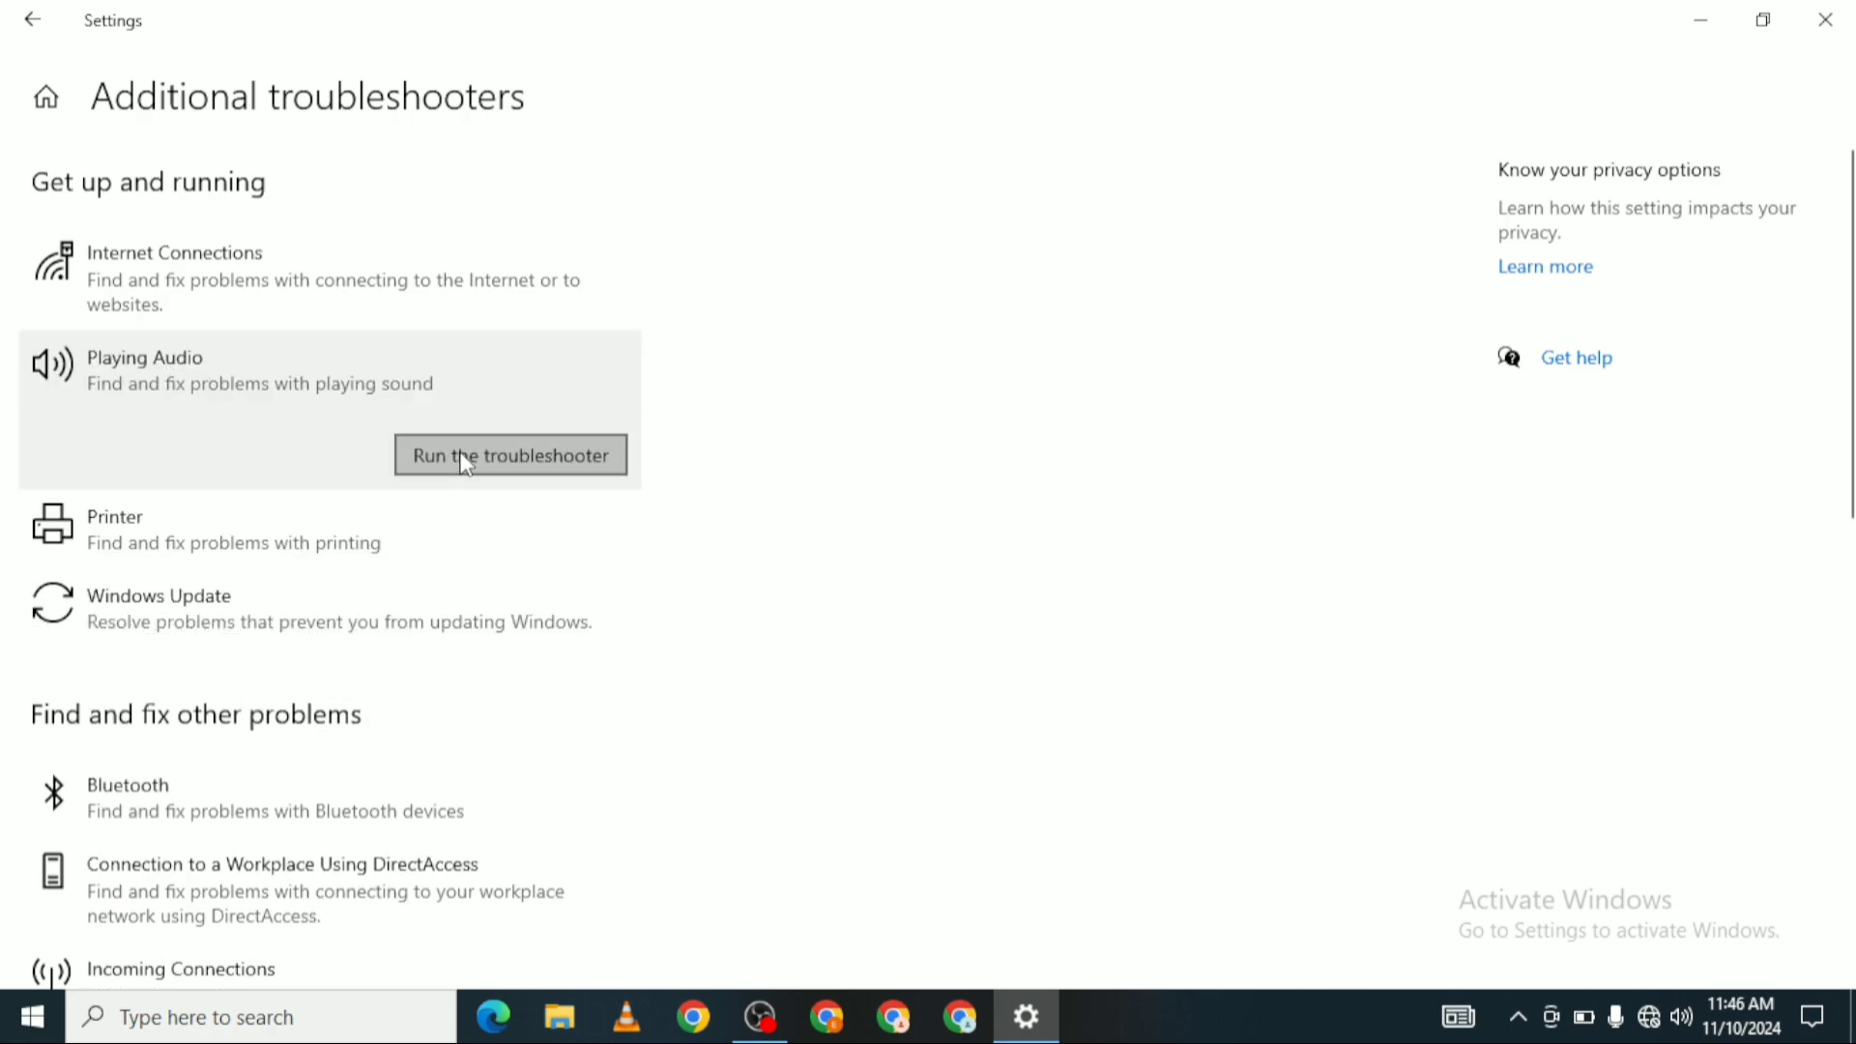
click(465, 460)
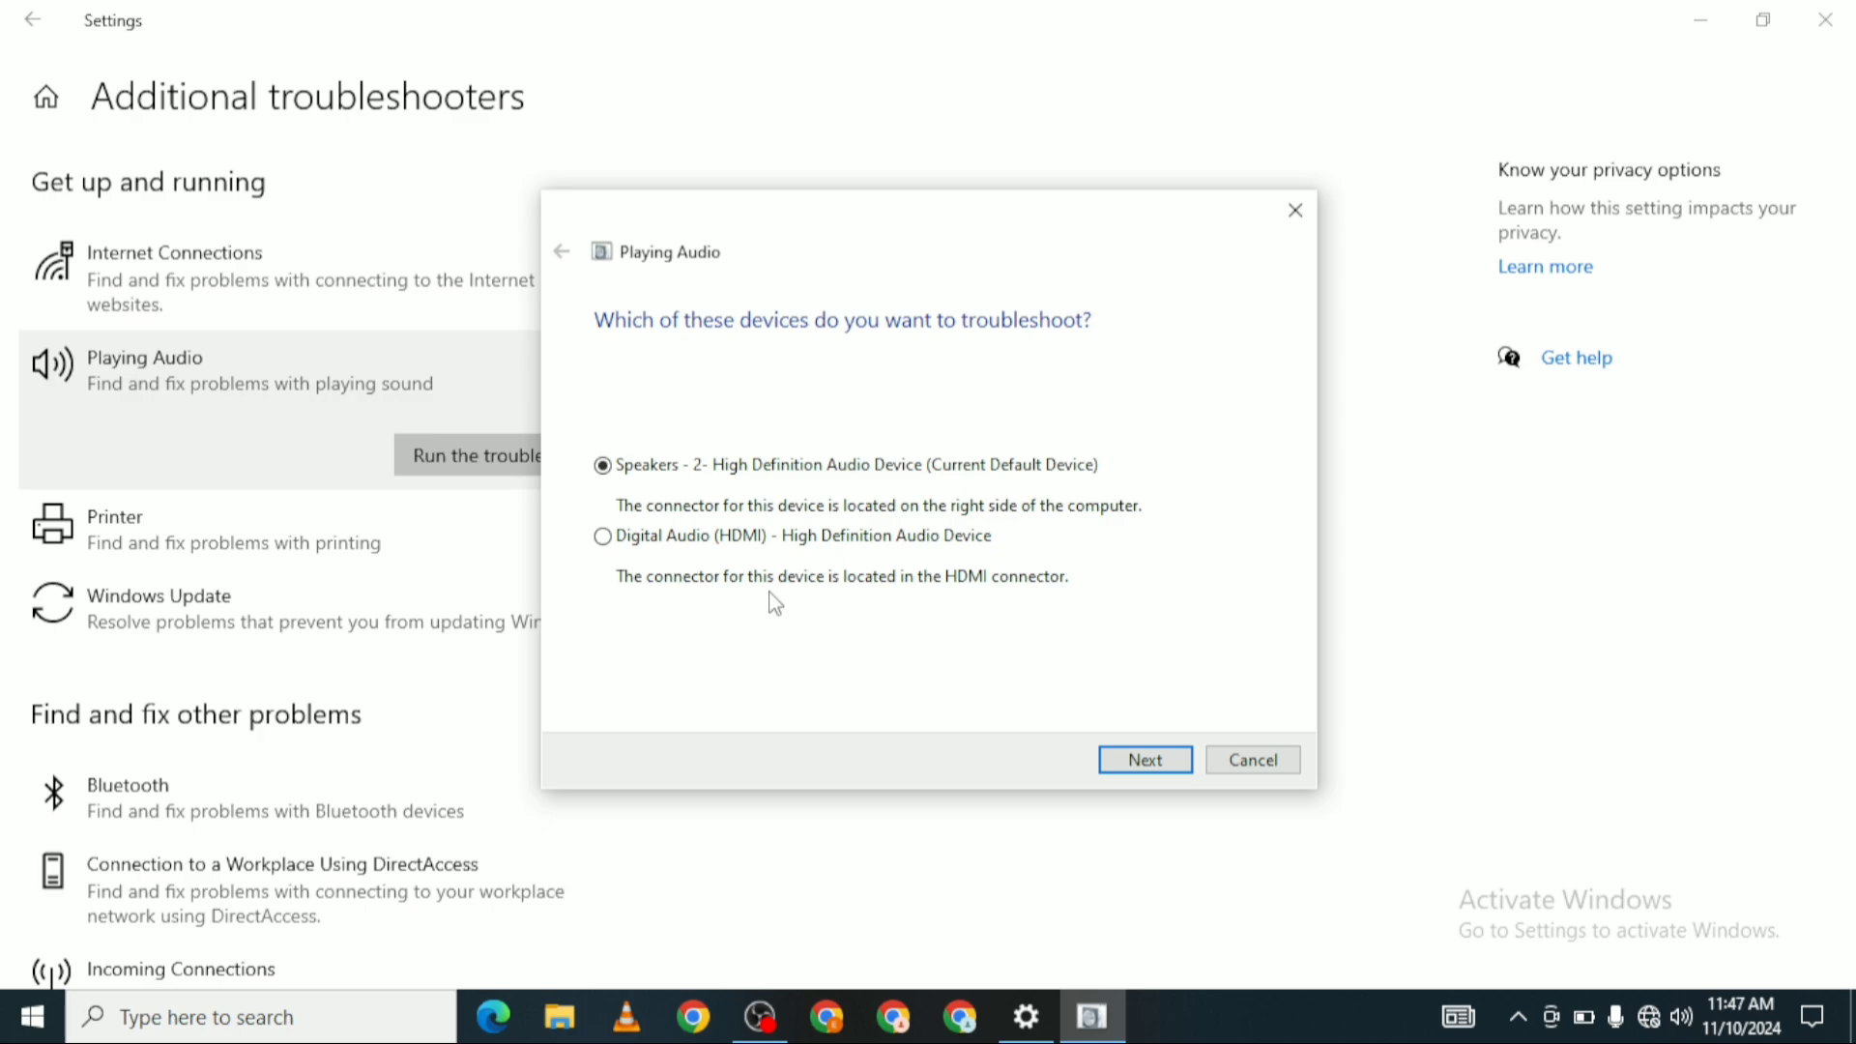
Step: Troubleshoot the Speakers - 2- High Definition Audio Device, skip the sound enhancements question by closing the troubleshooter, and close Settings
click(606, 467)
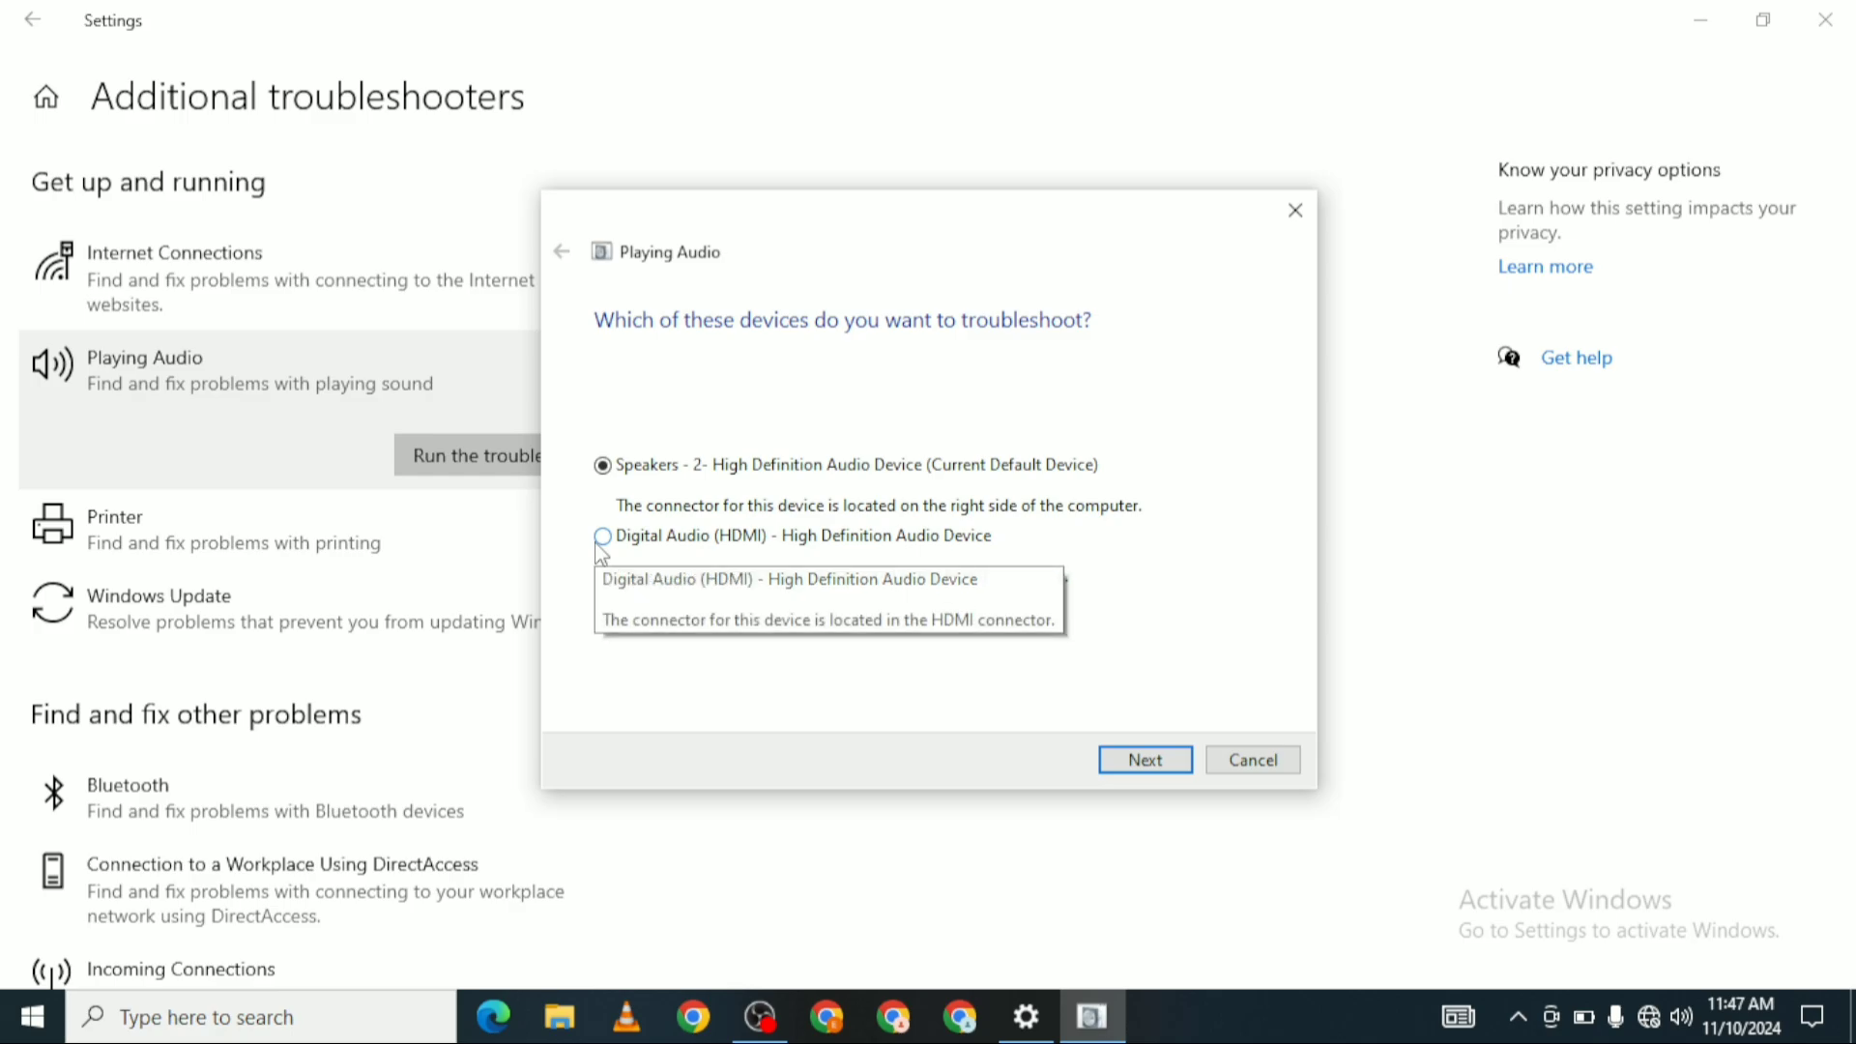
click(1121, 758)
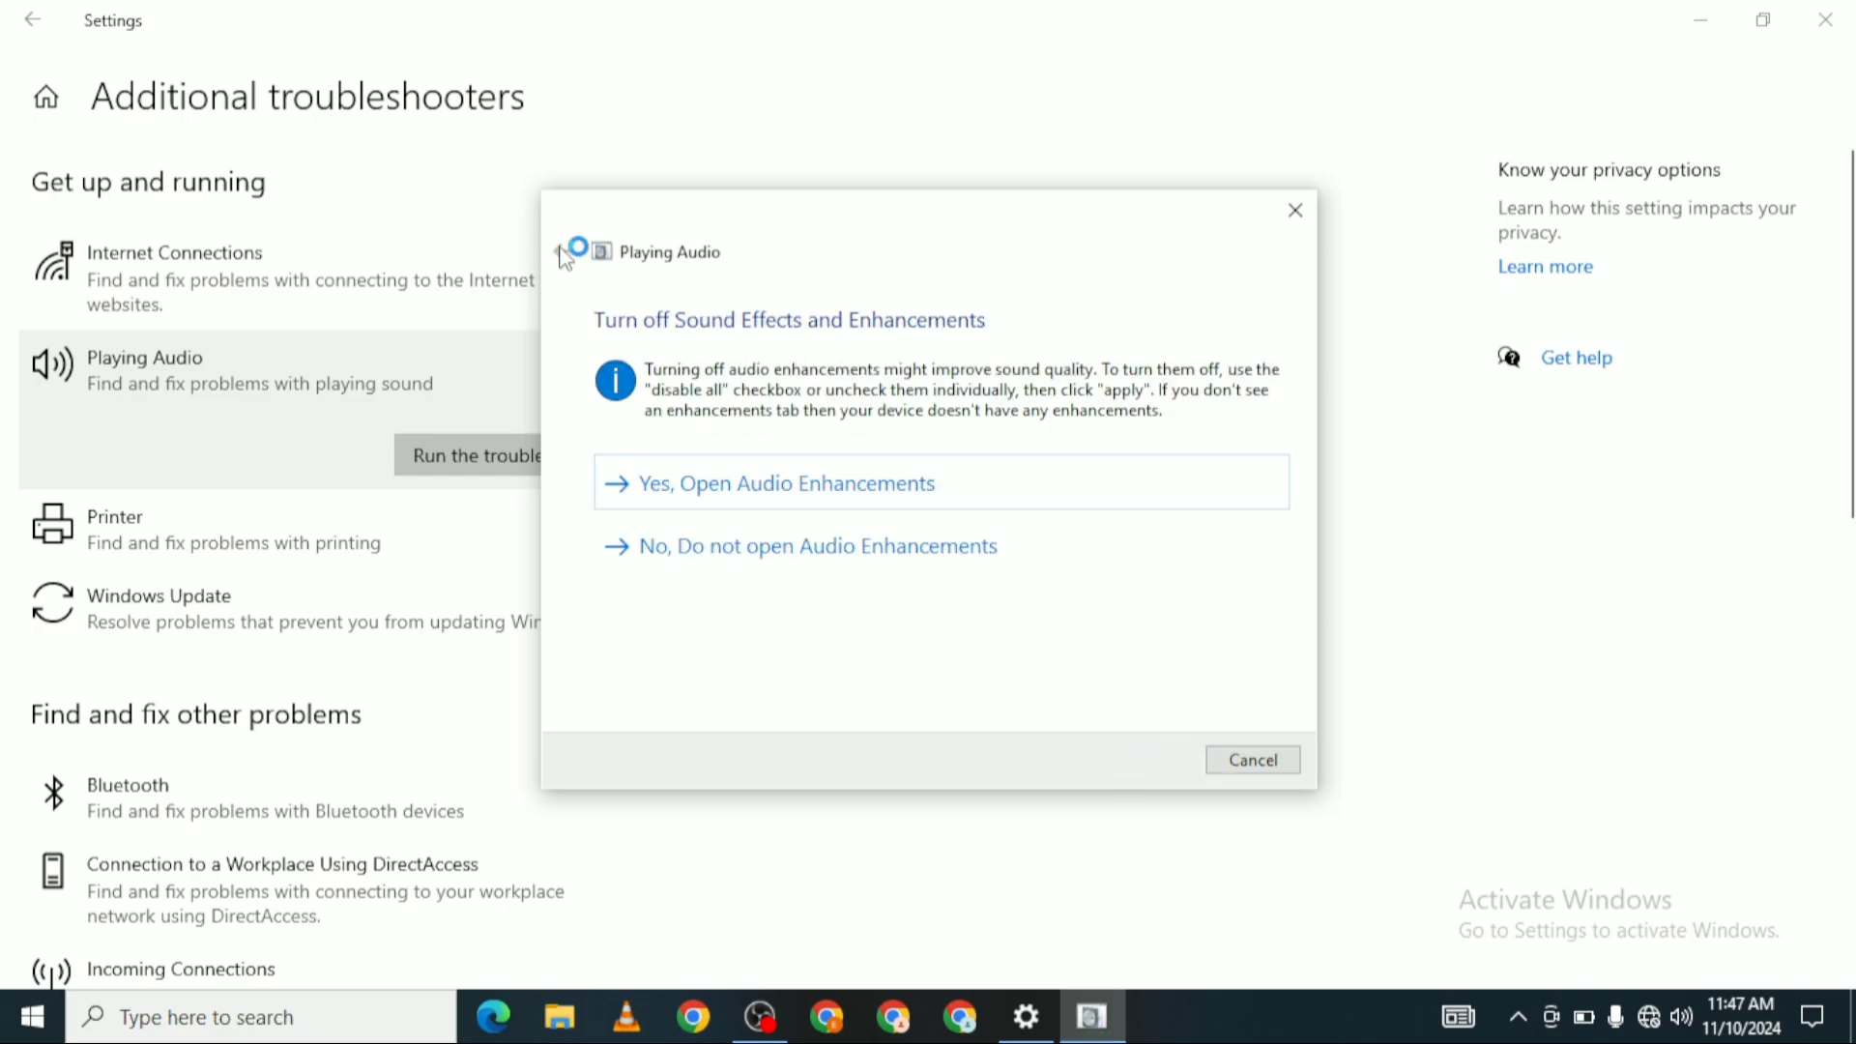
click(1295, 210)
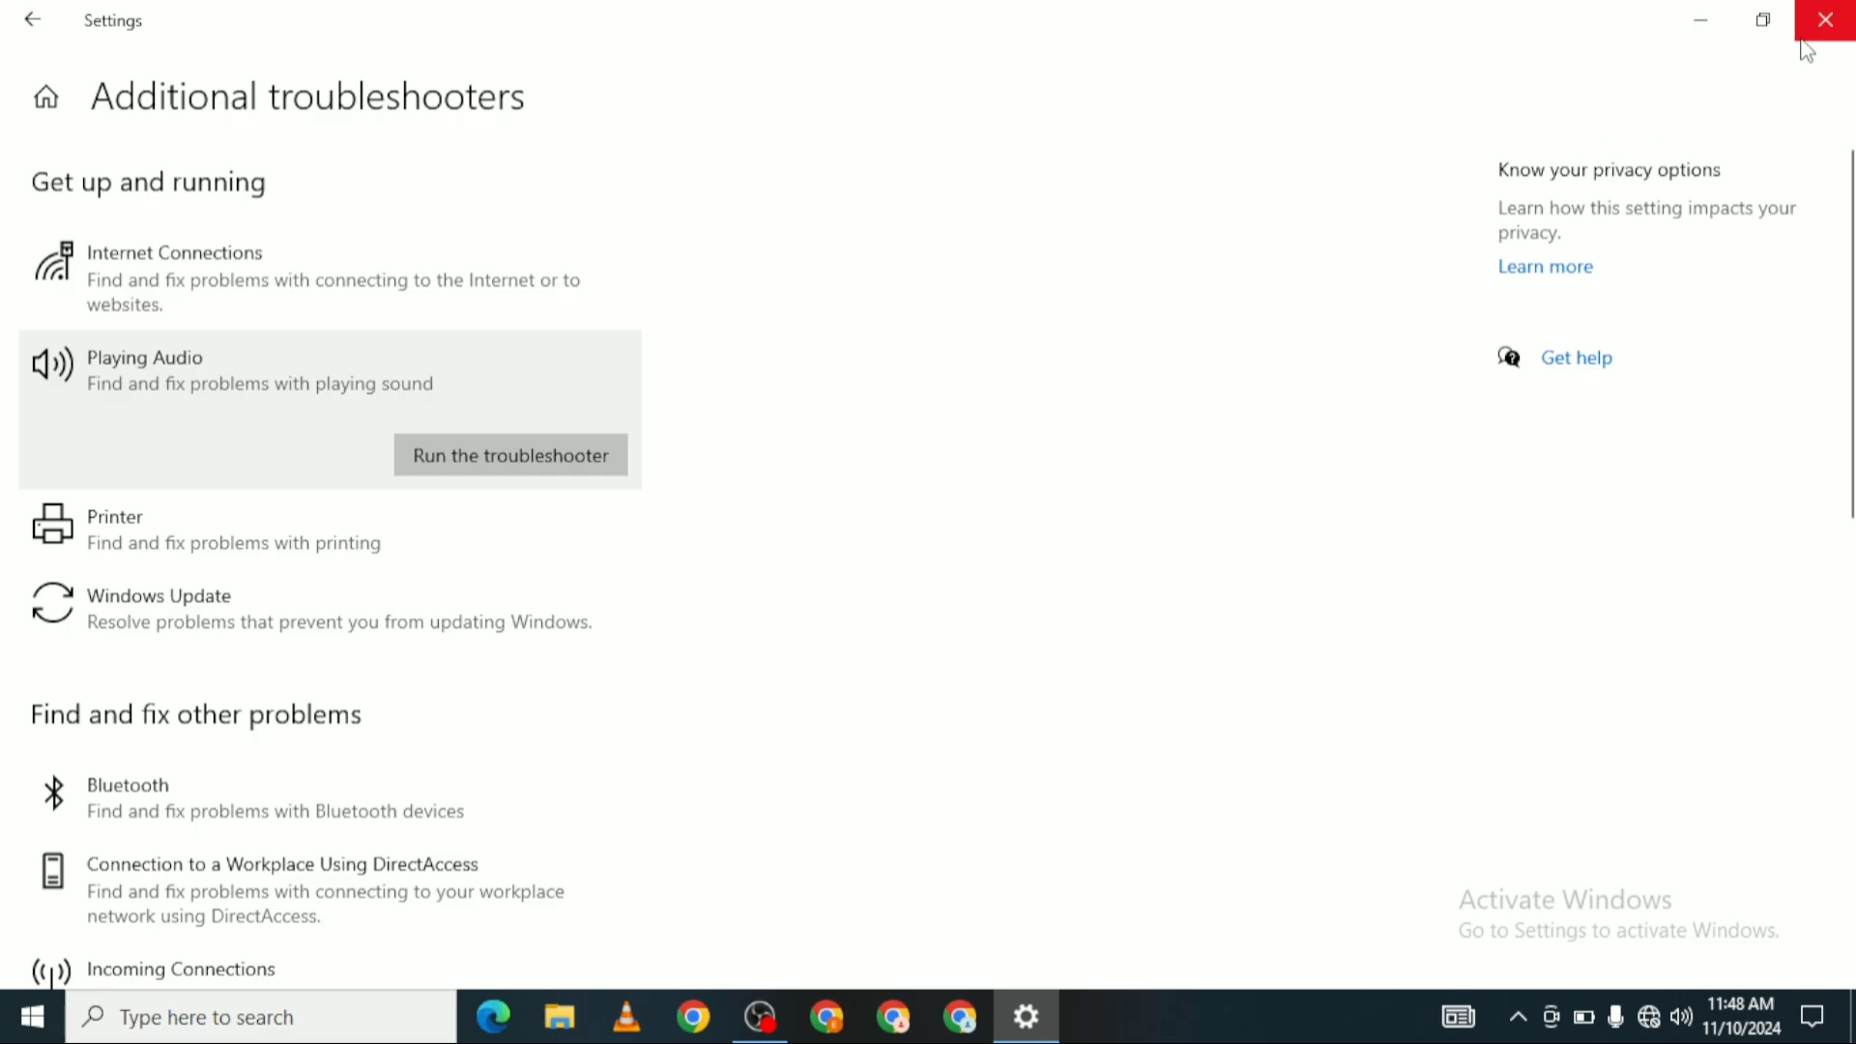
click(1825, 19)
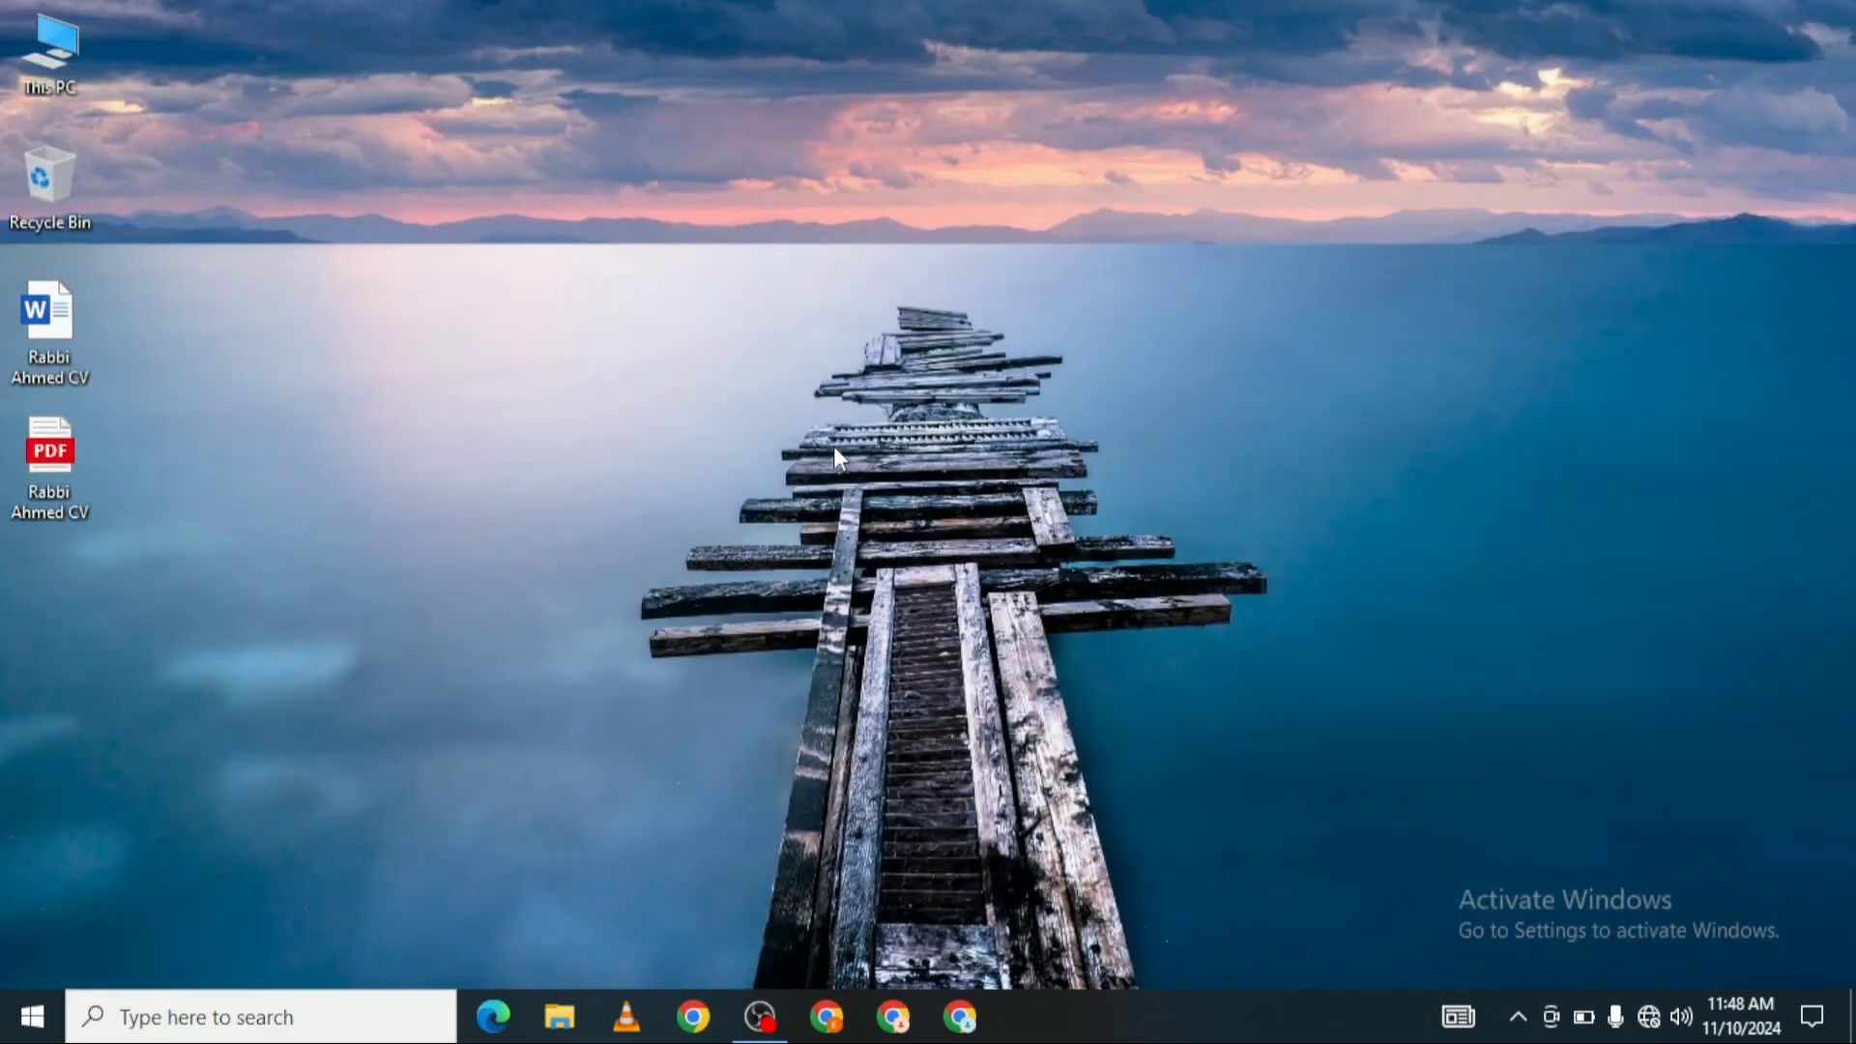
Step: Search Windows for services.msc and open the Services console
click(198, 1023)
text(s)
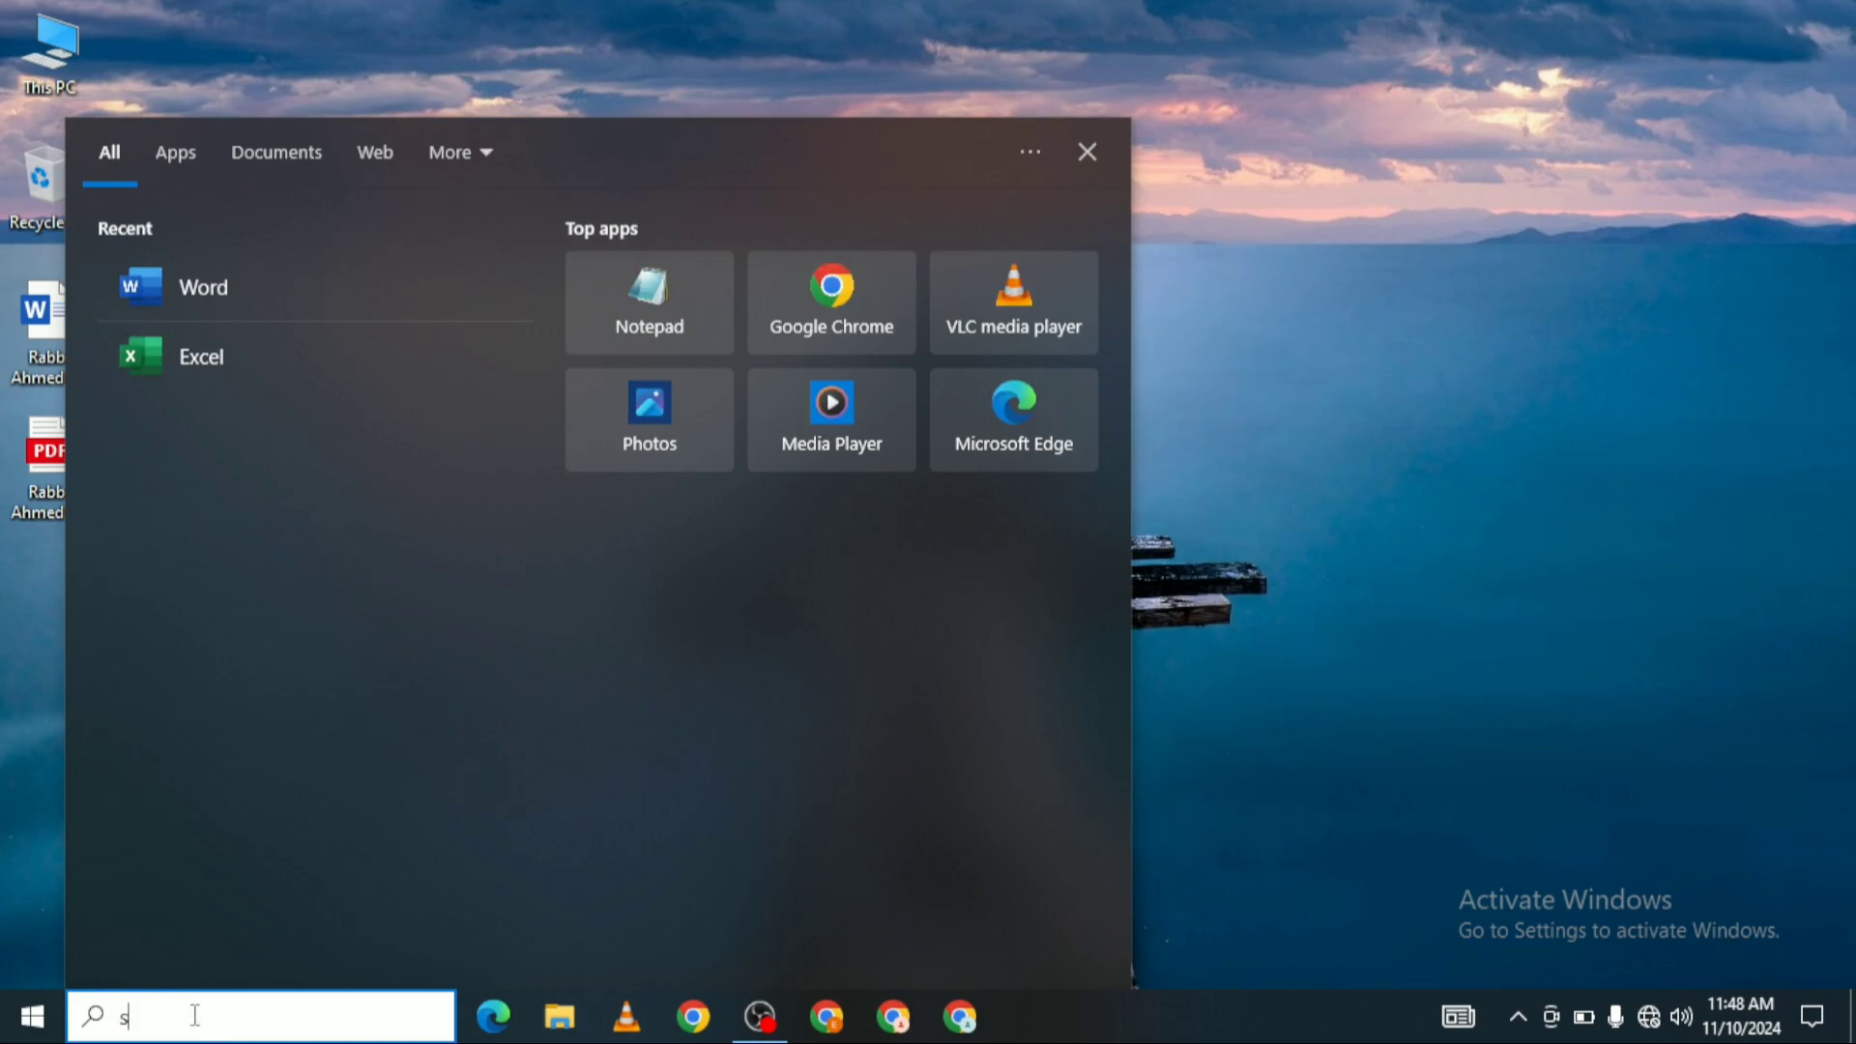
text(e)
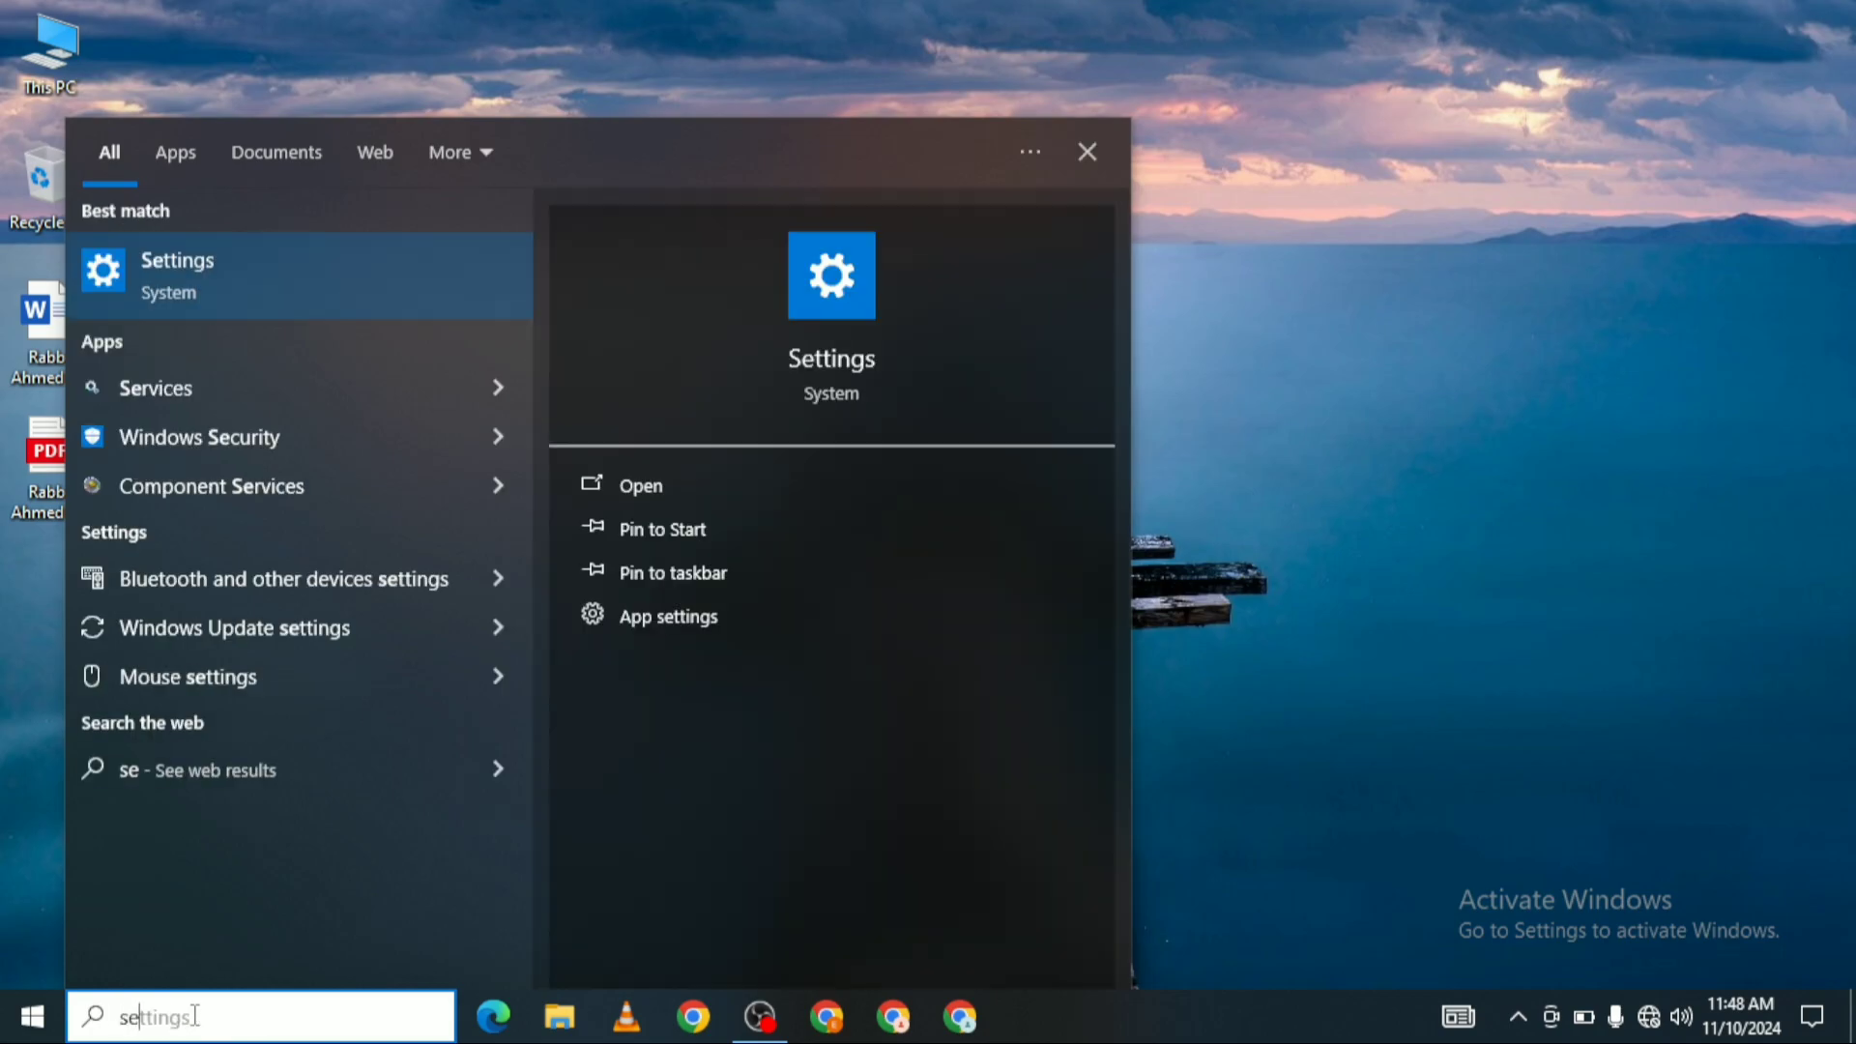
text(r)
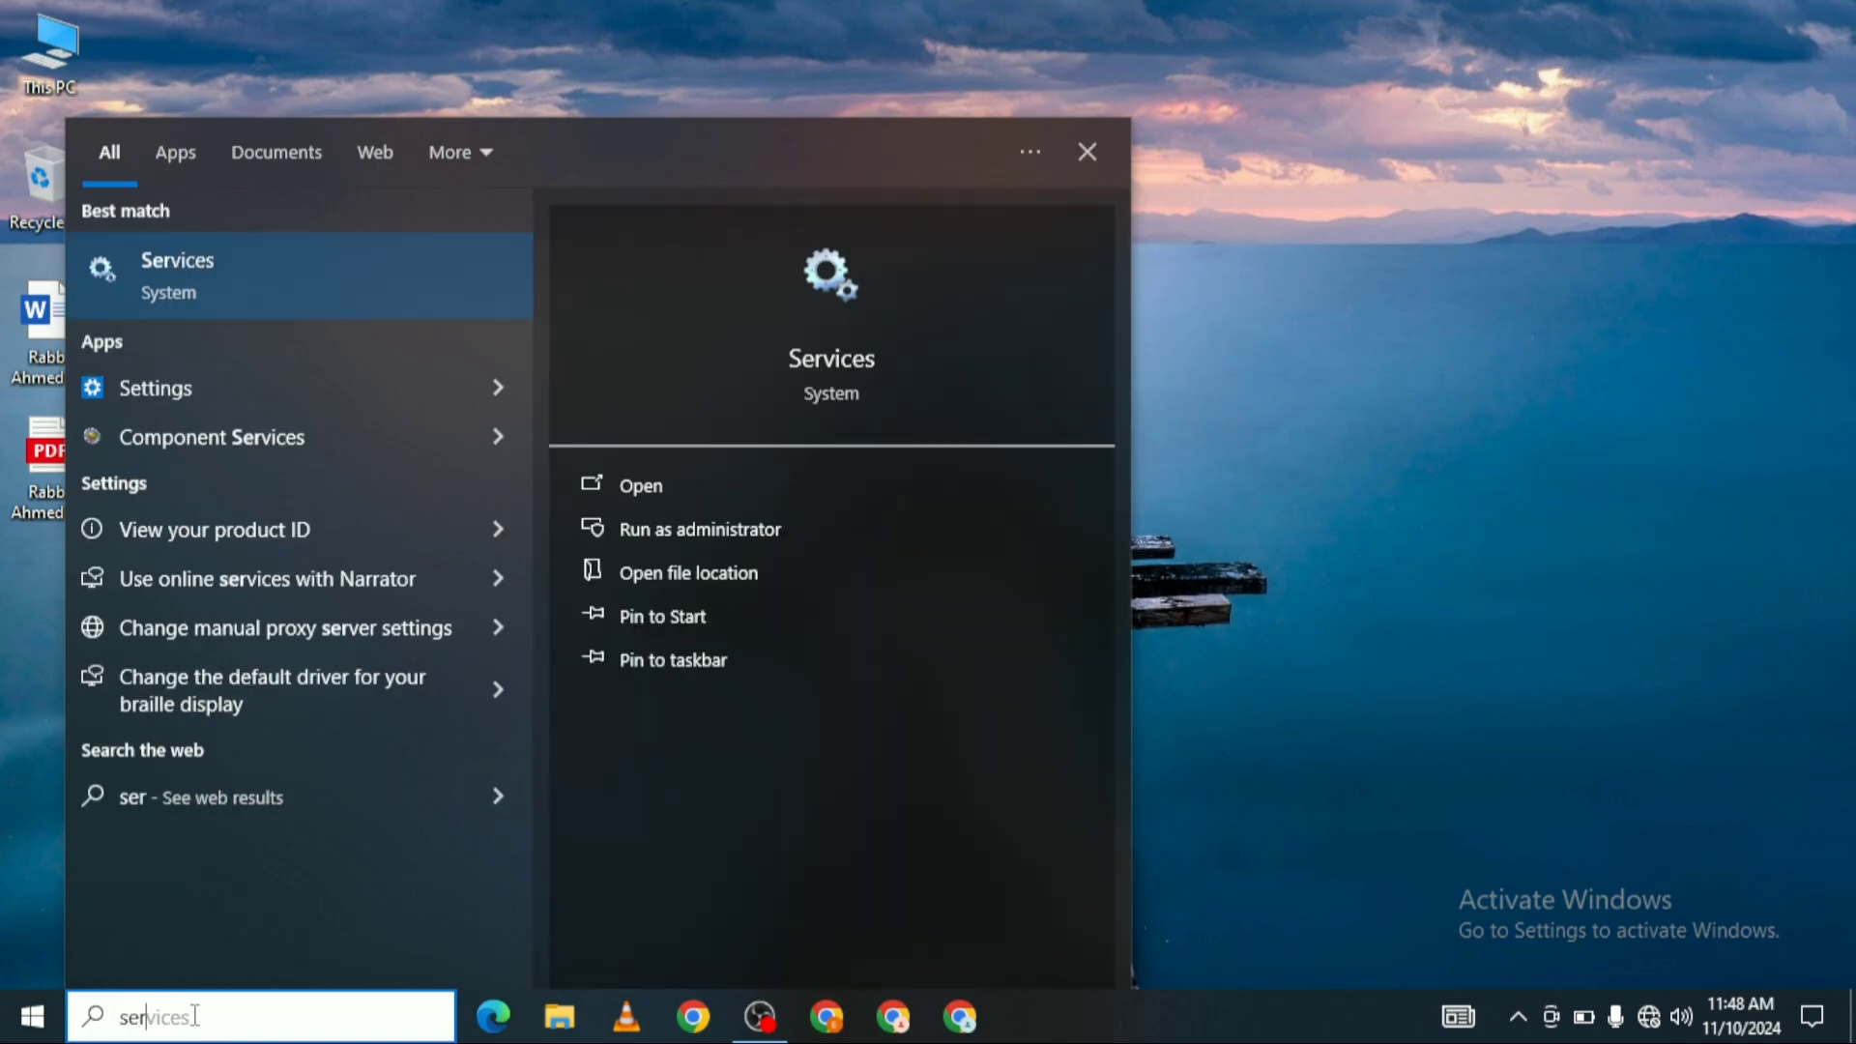
text(vices.m)
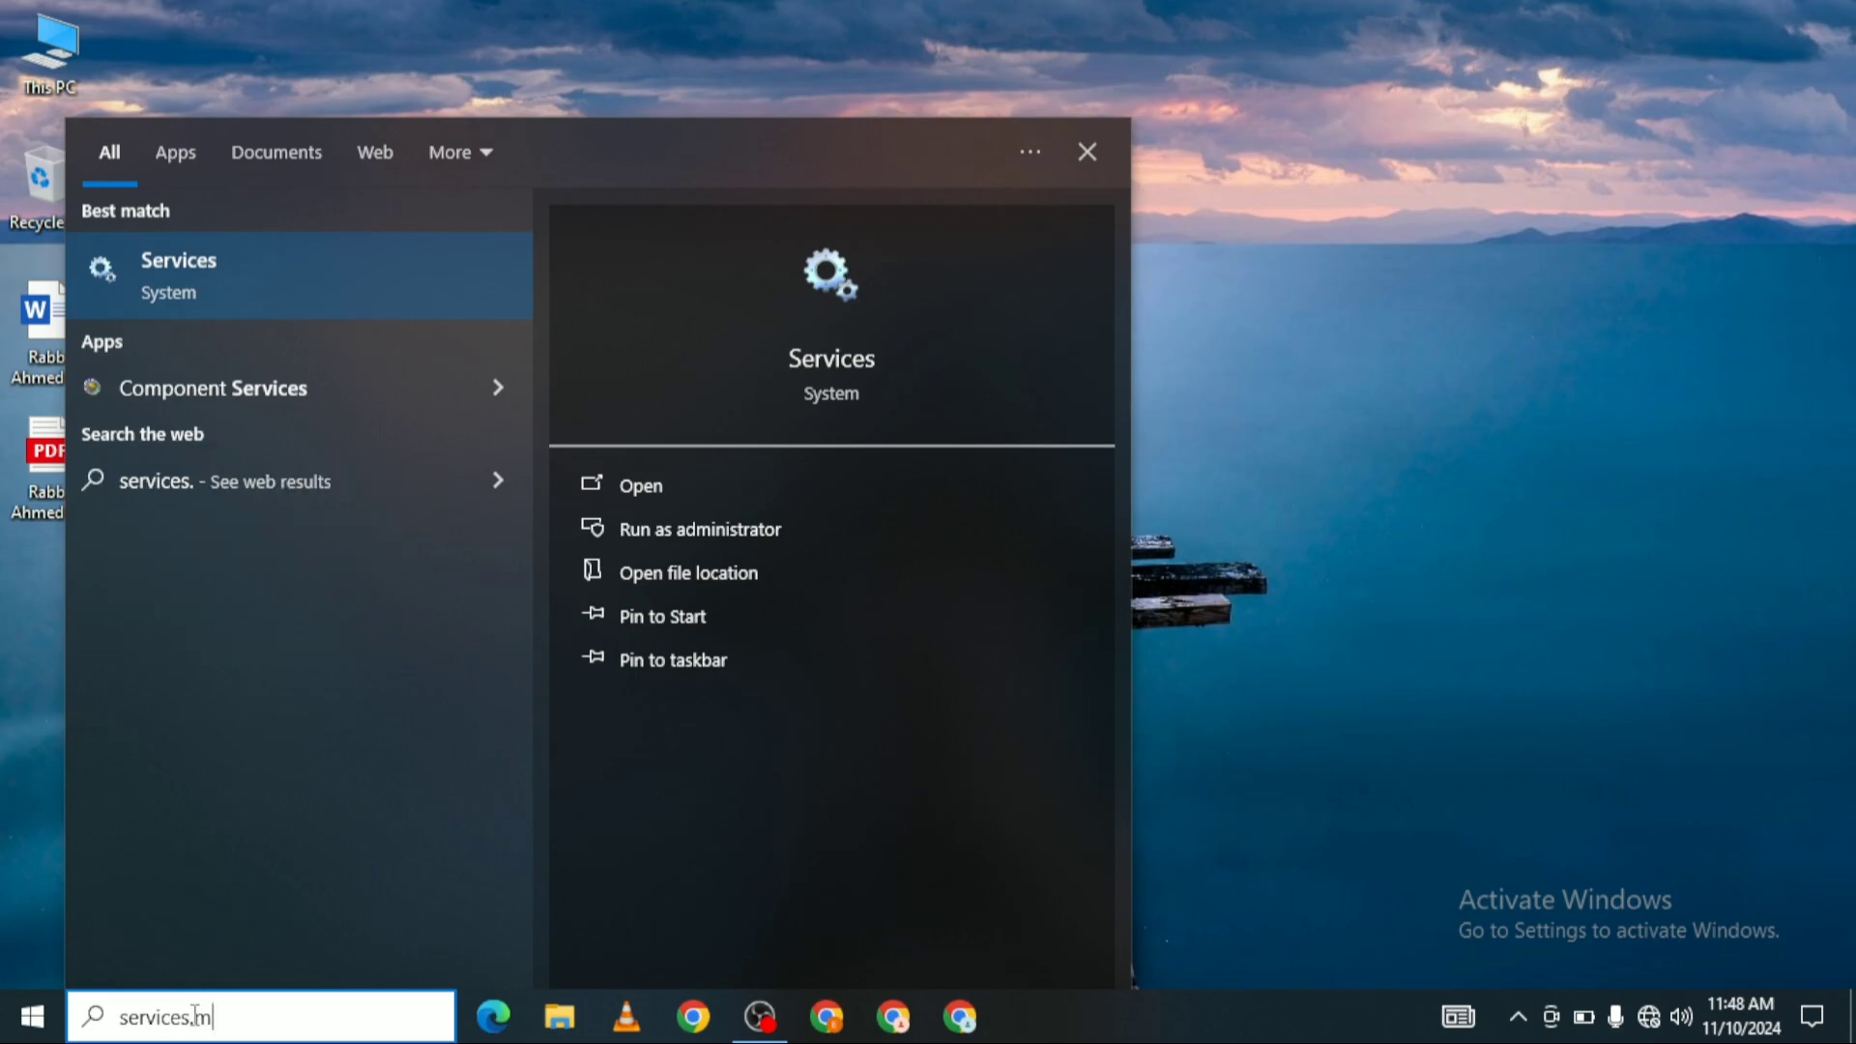
text(sc)
key(Return)
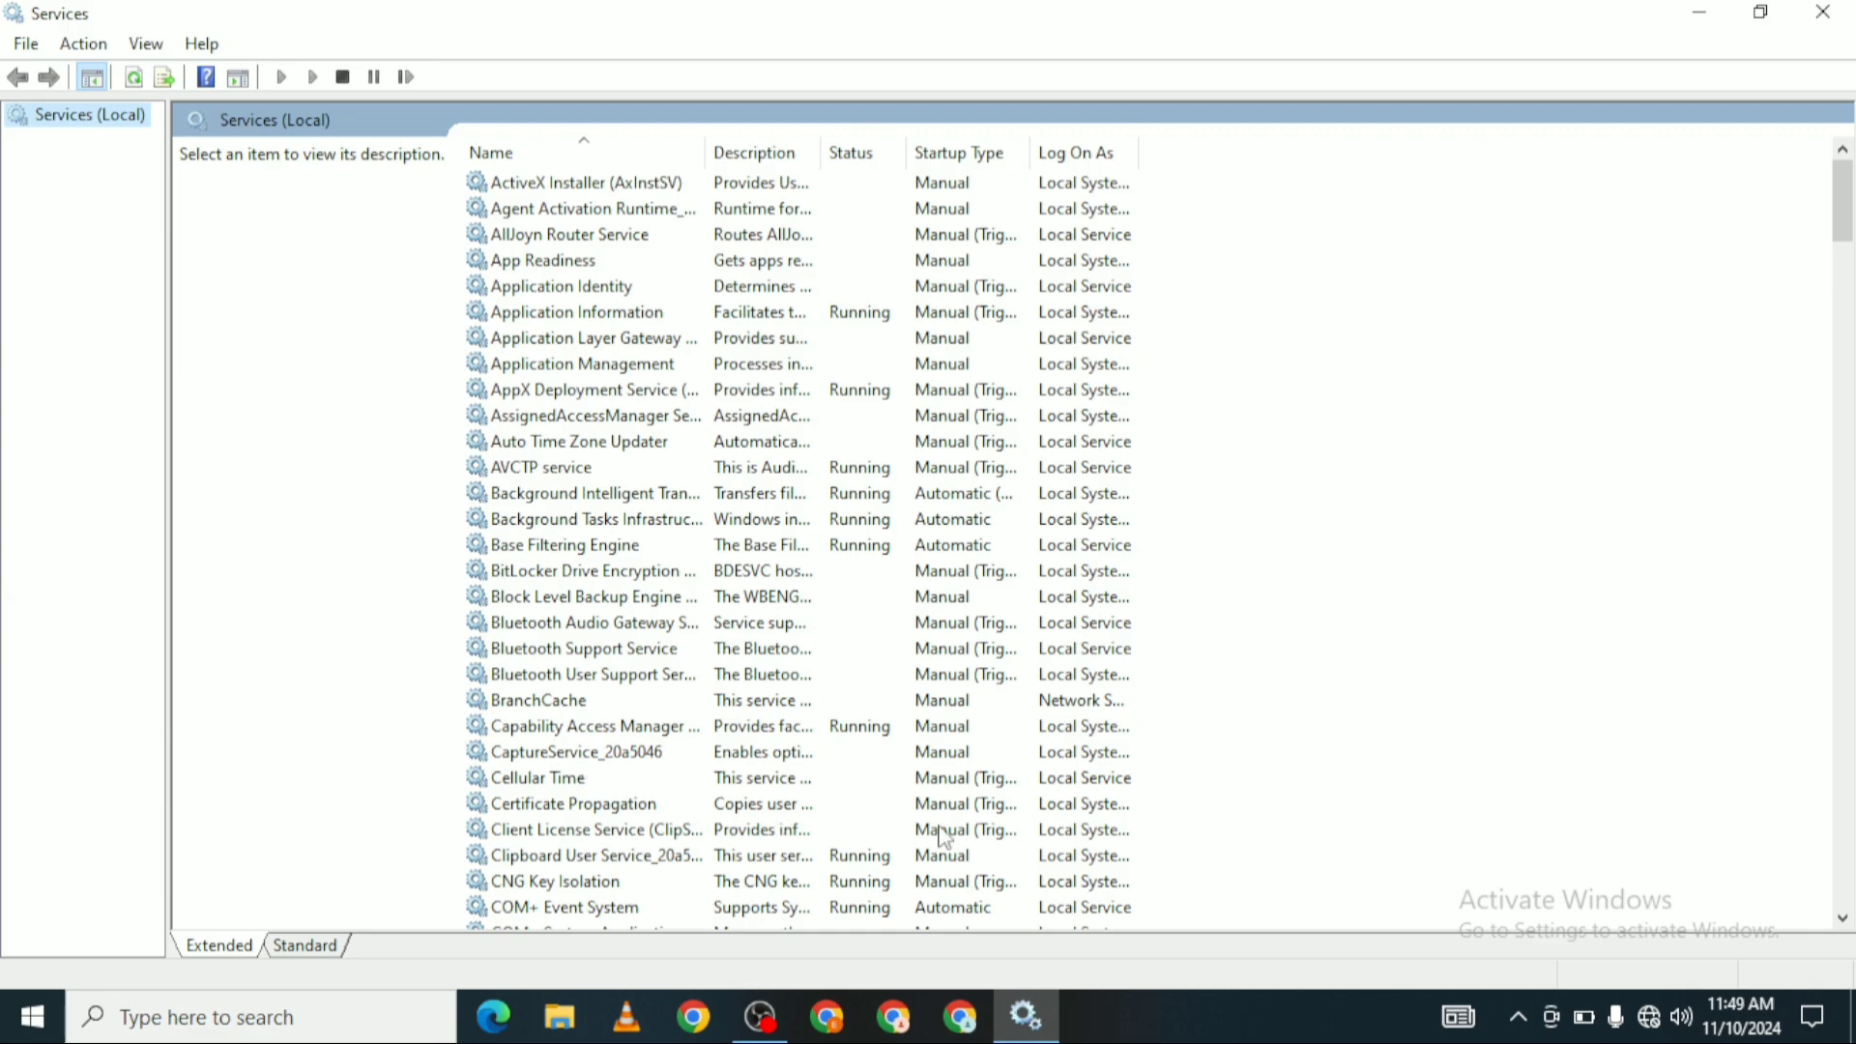
Step: Check the Windows Audio service's startup type in its properties, restart the service and close the Services console
drag(1839, 191, 1847, 804)
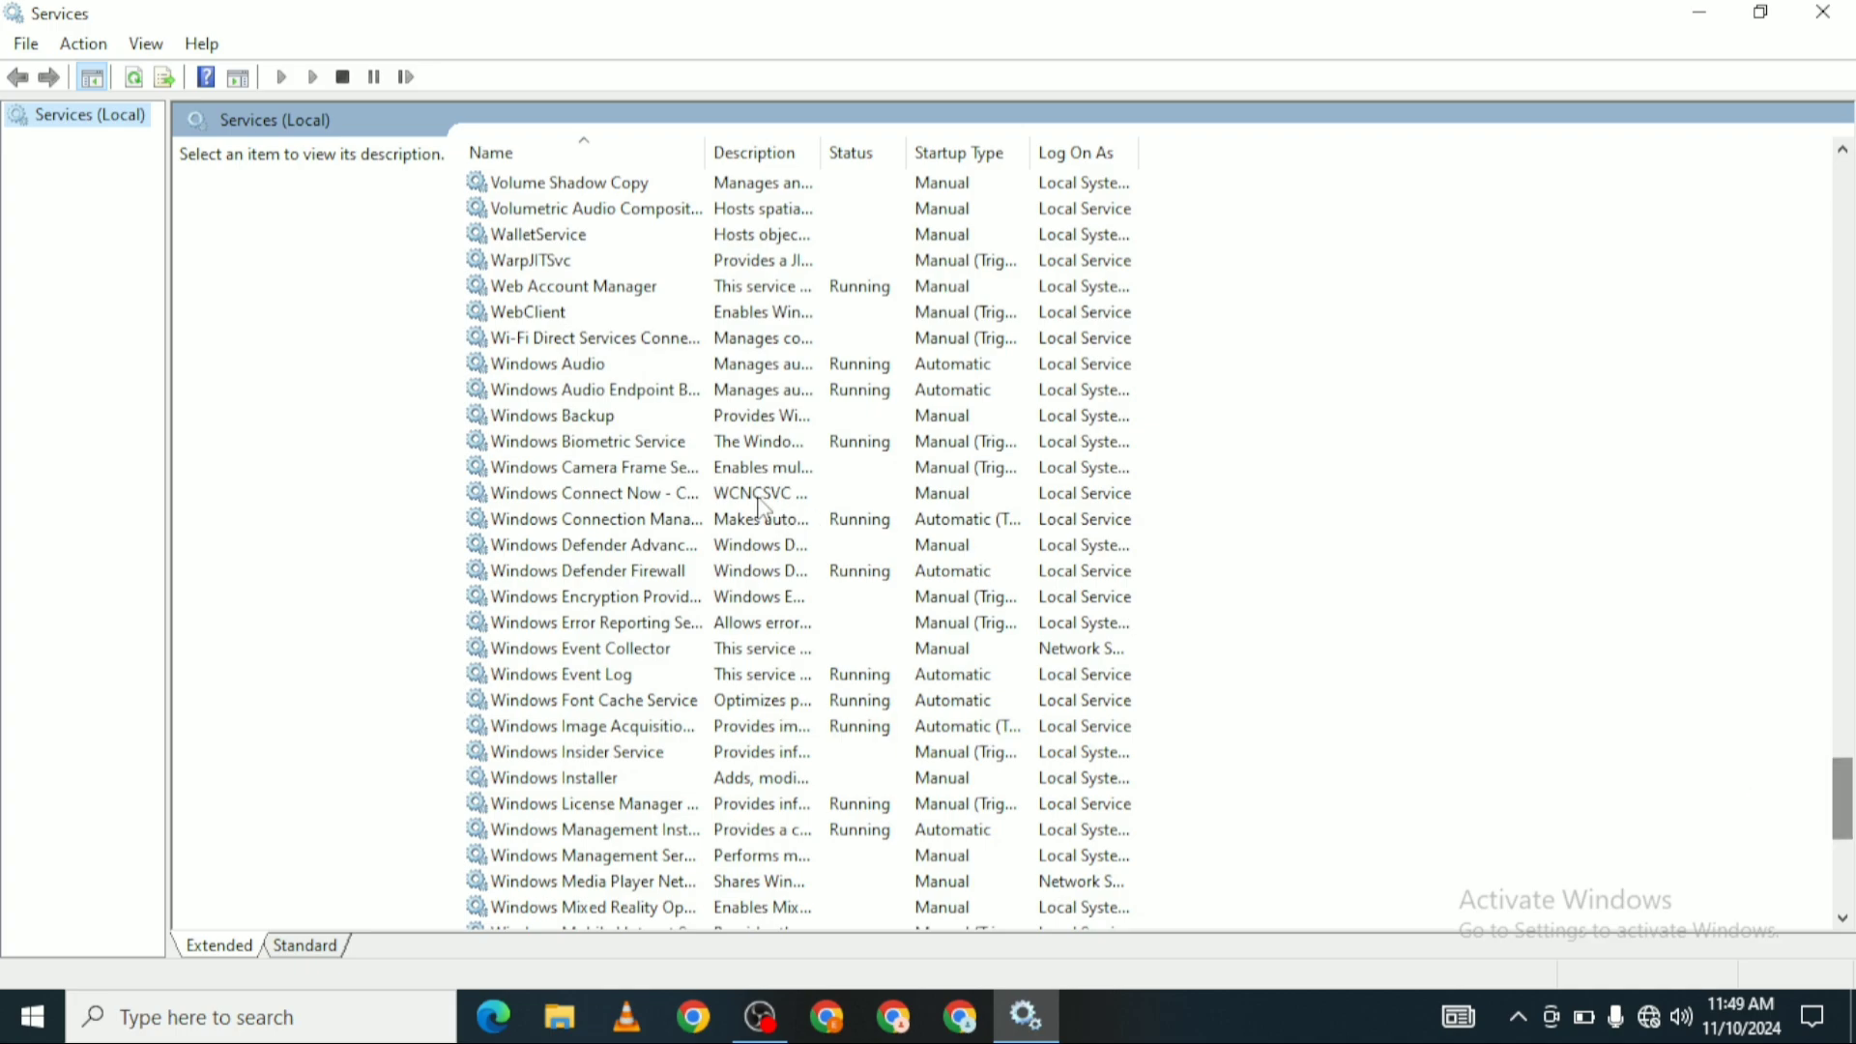
right_click(556, 369)
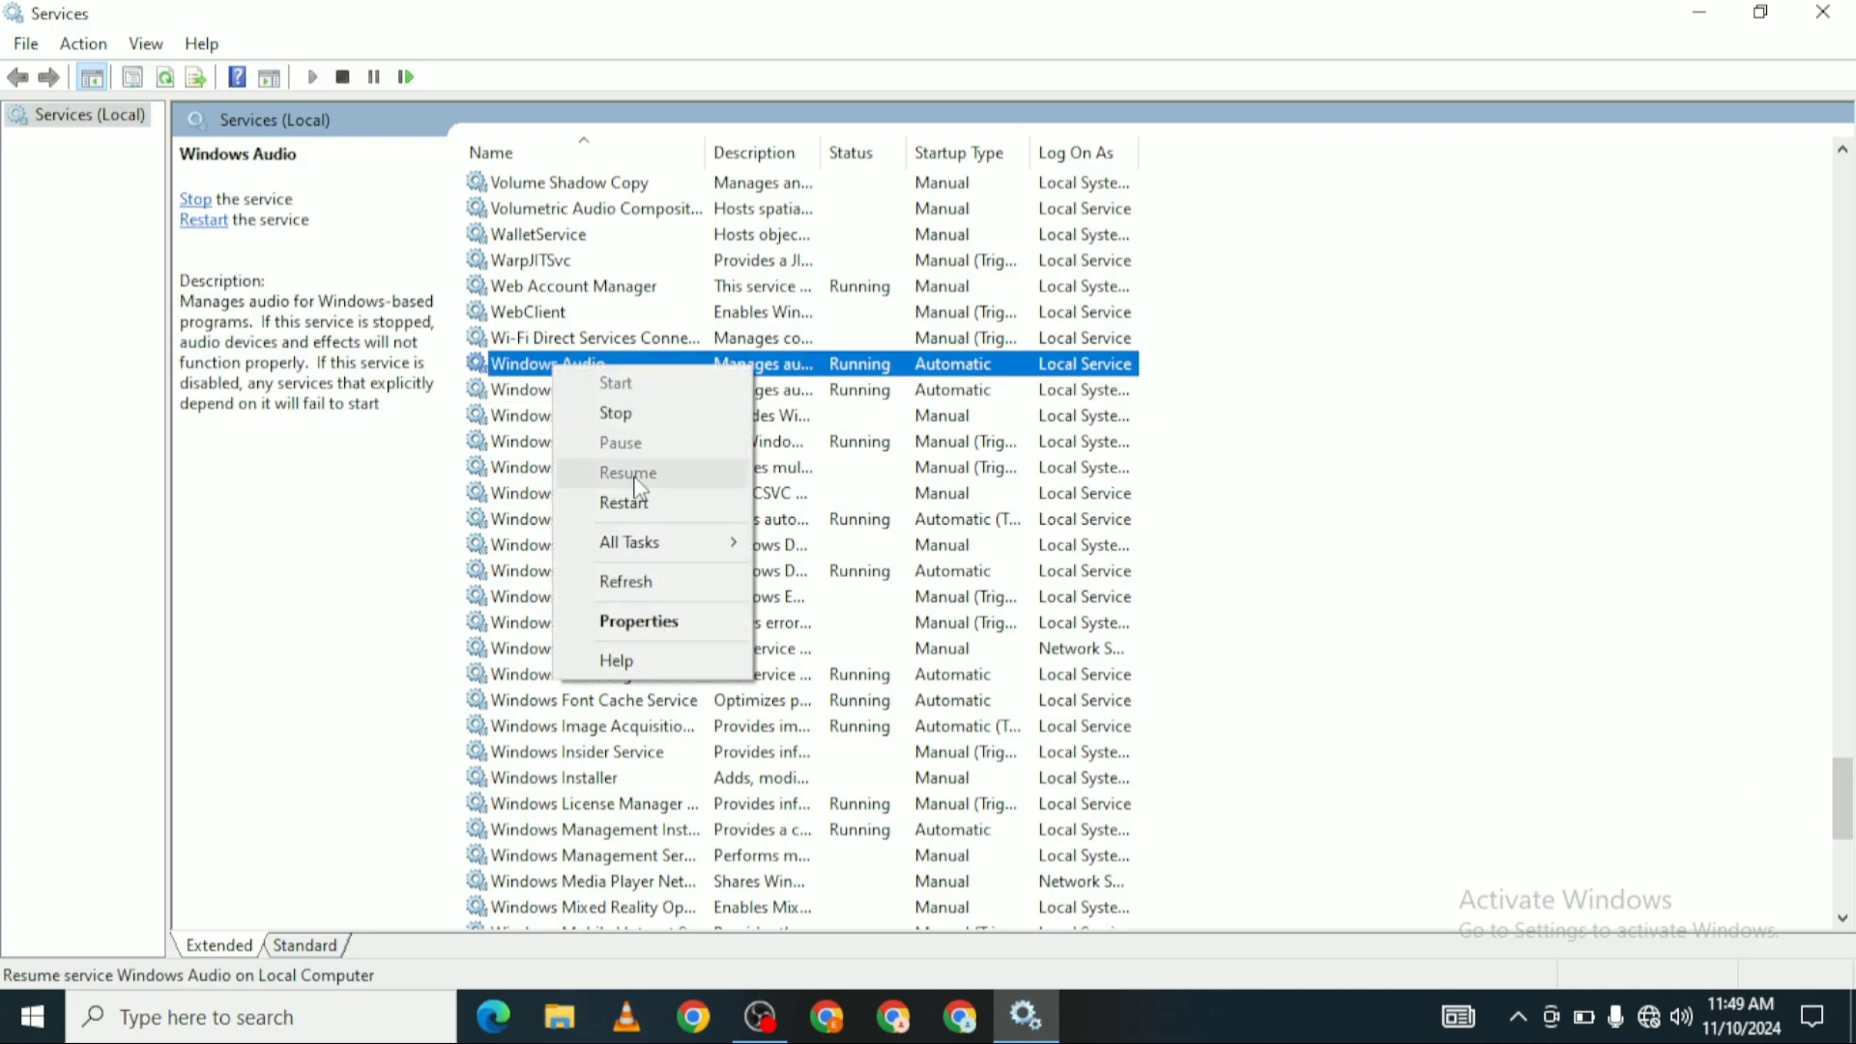
click(653, 625)
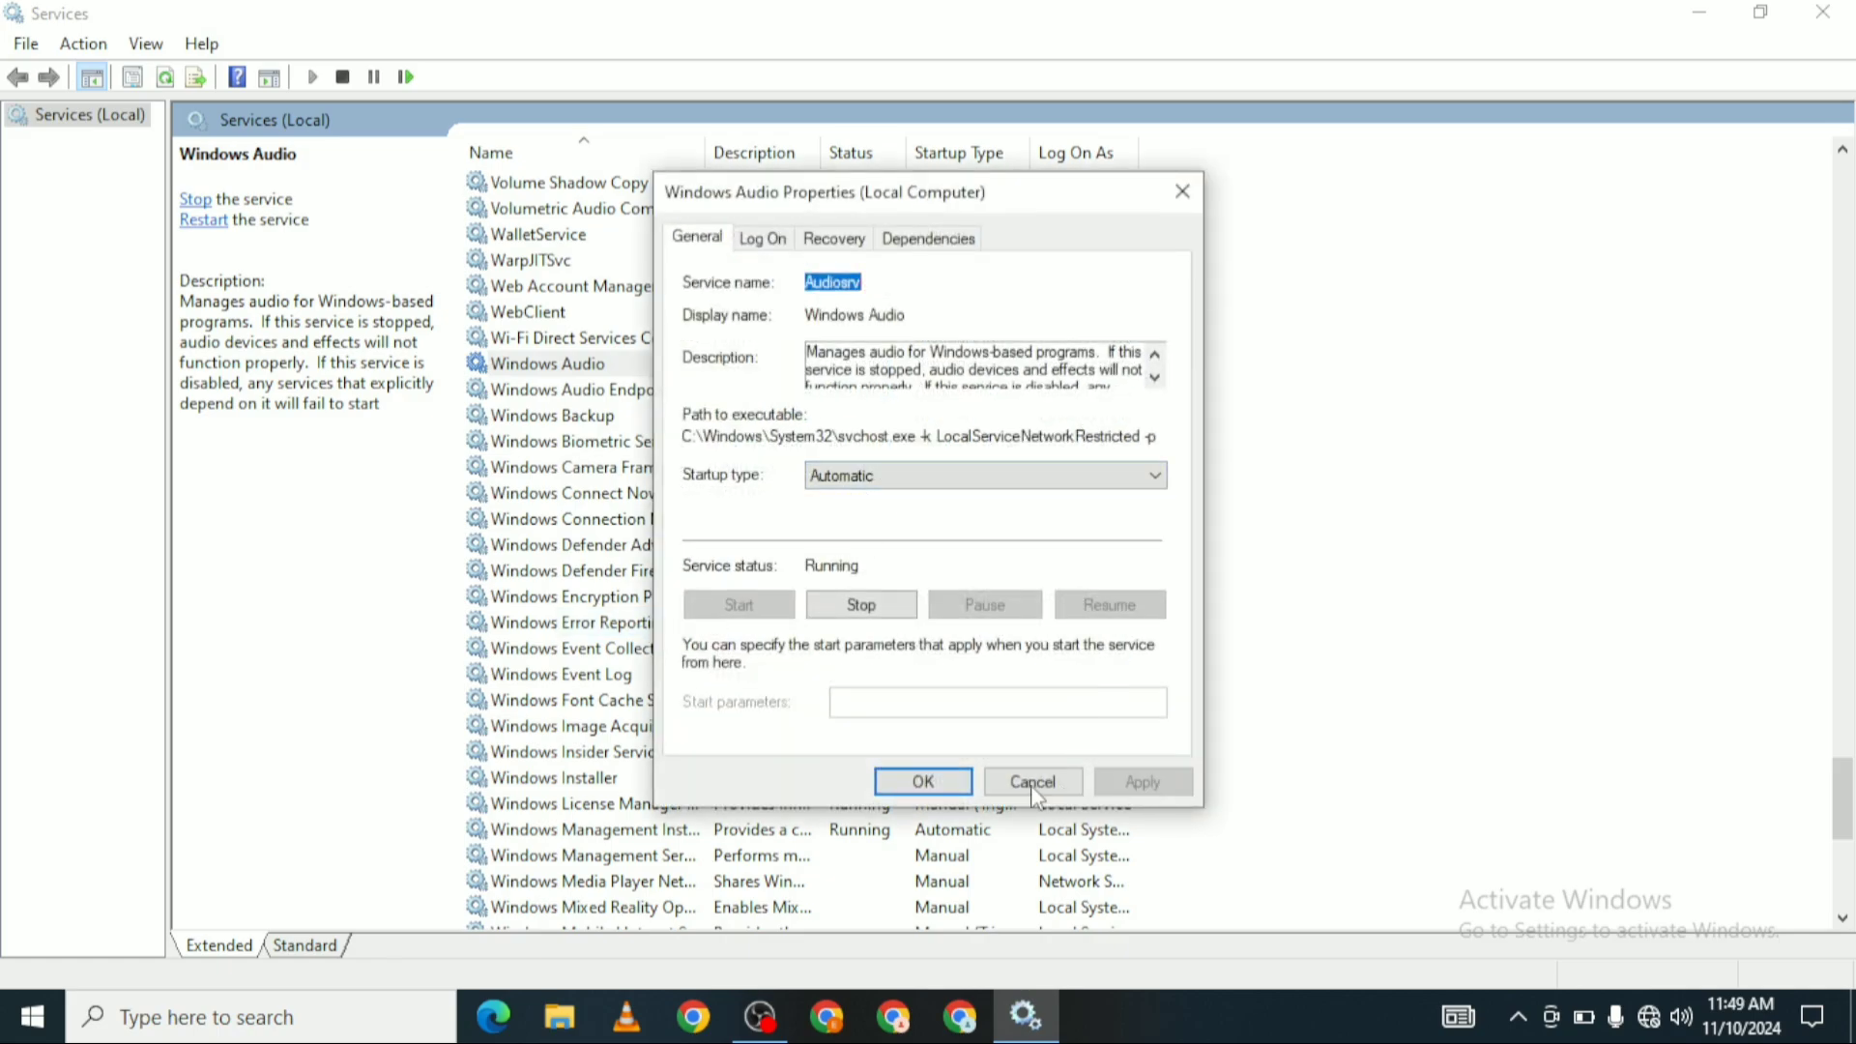
click(922, 783)
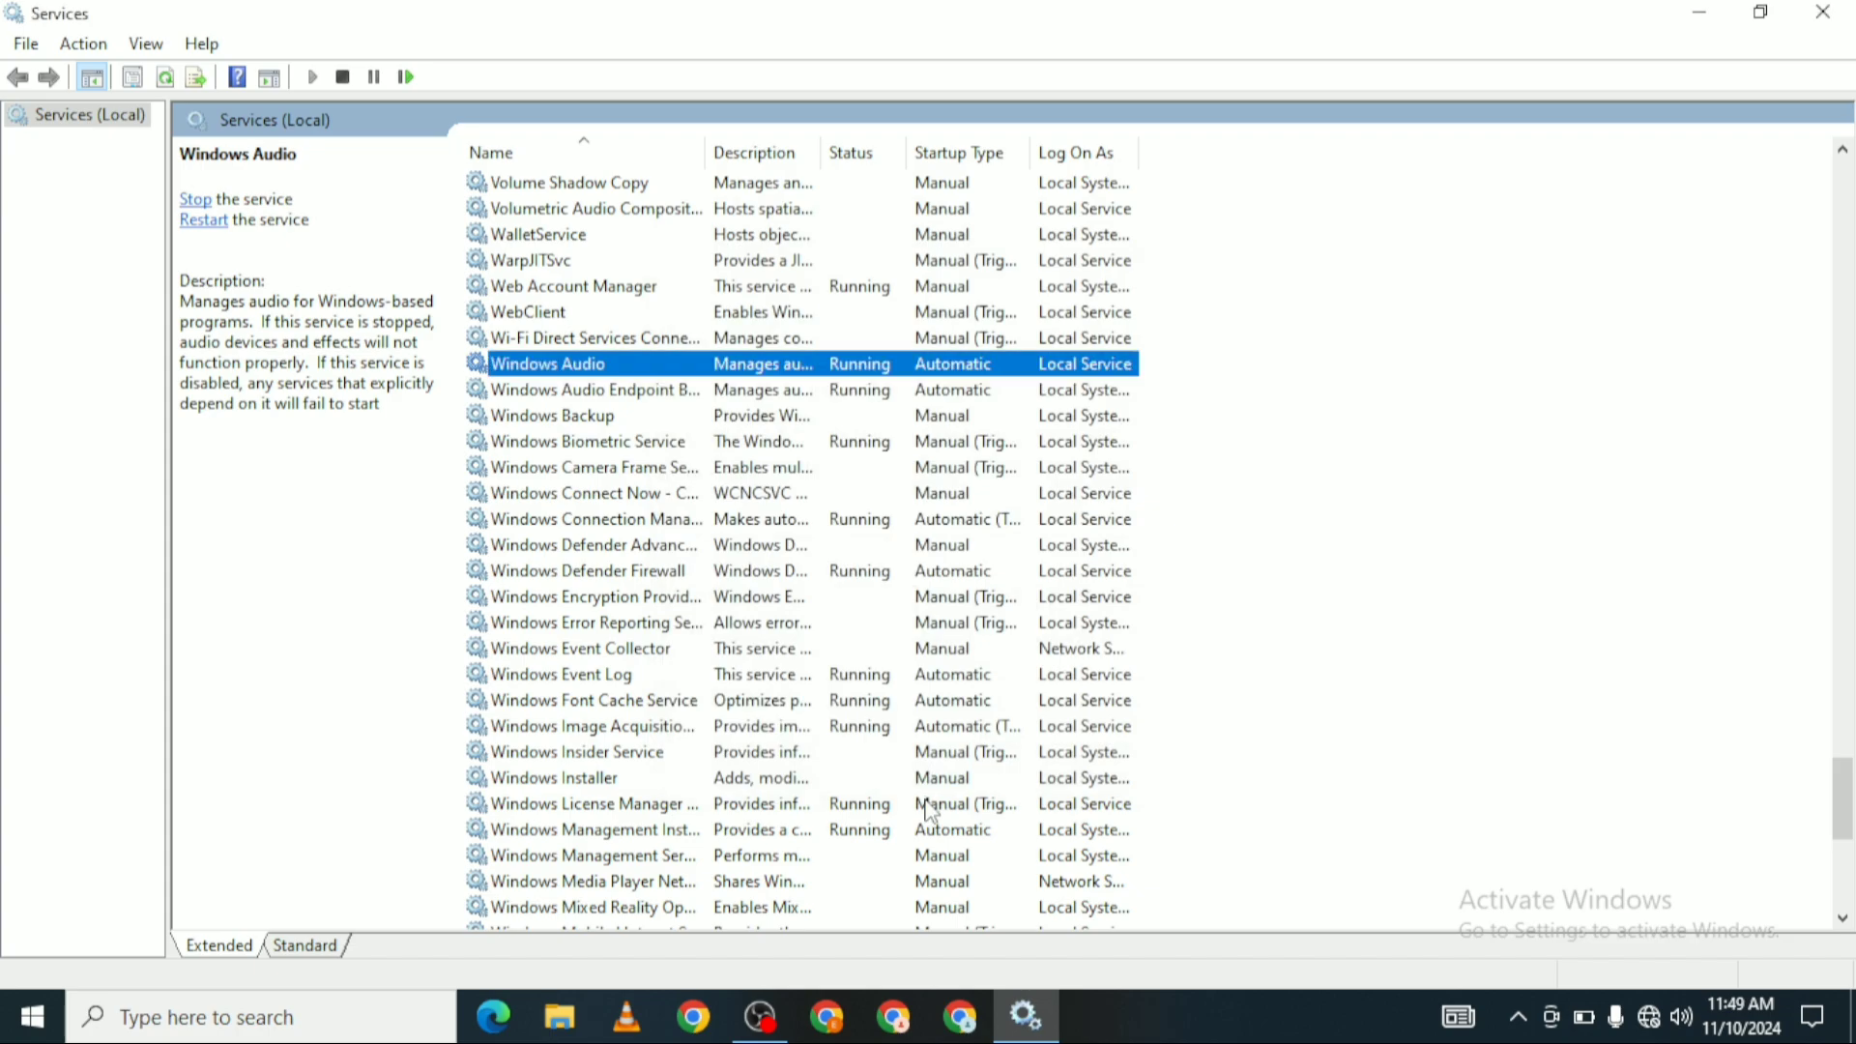
click(206, 223)
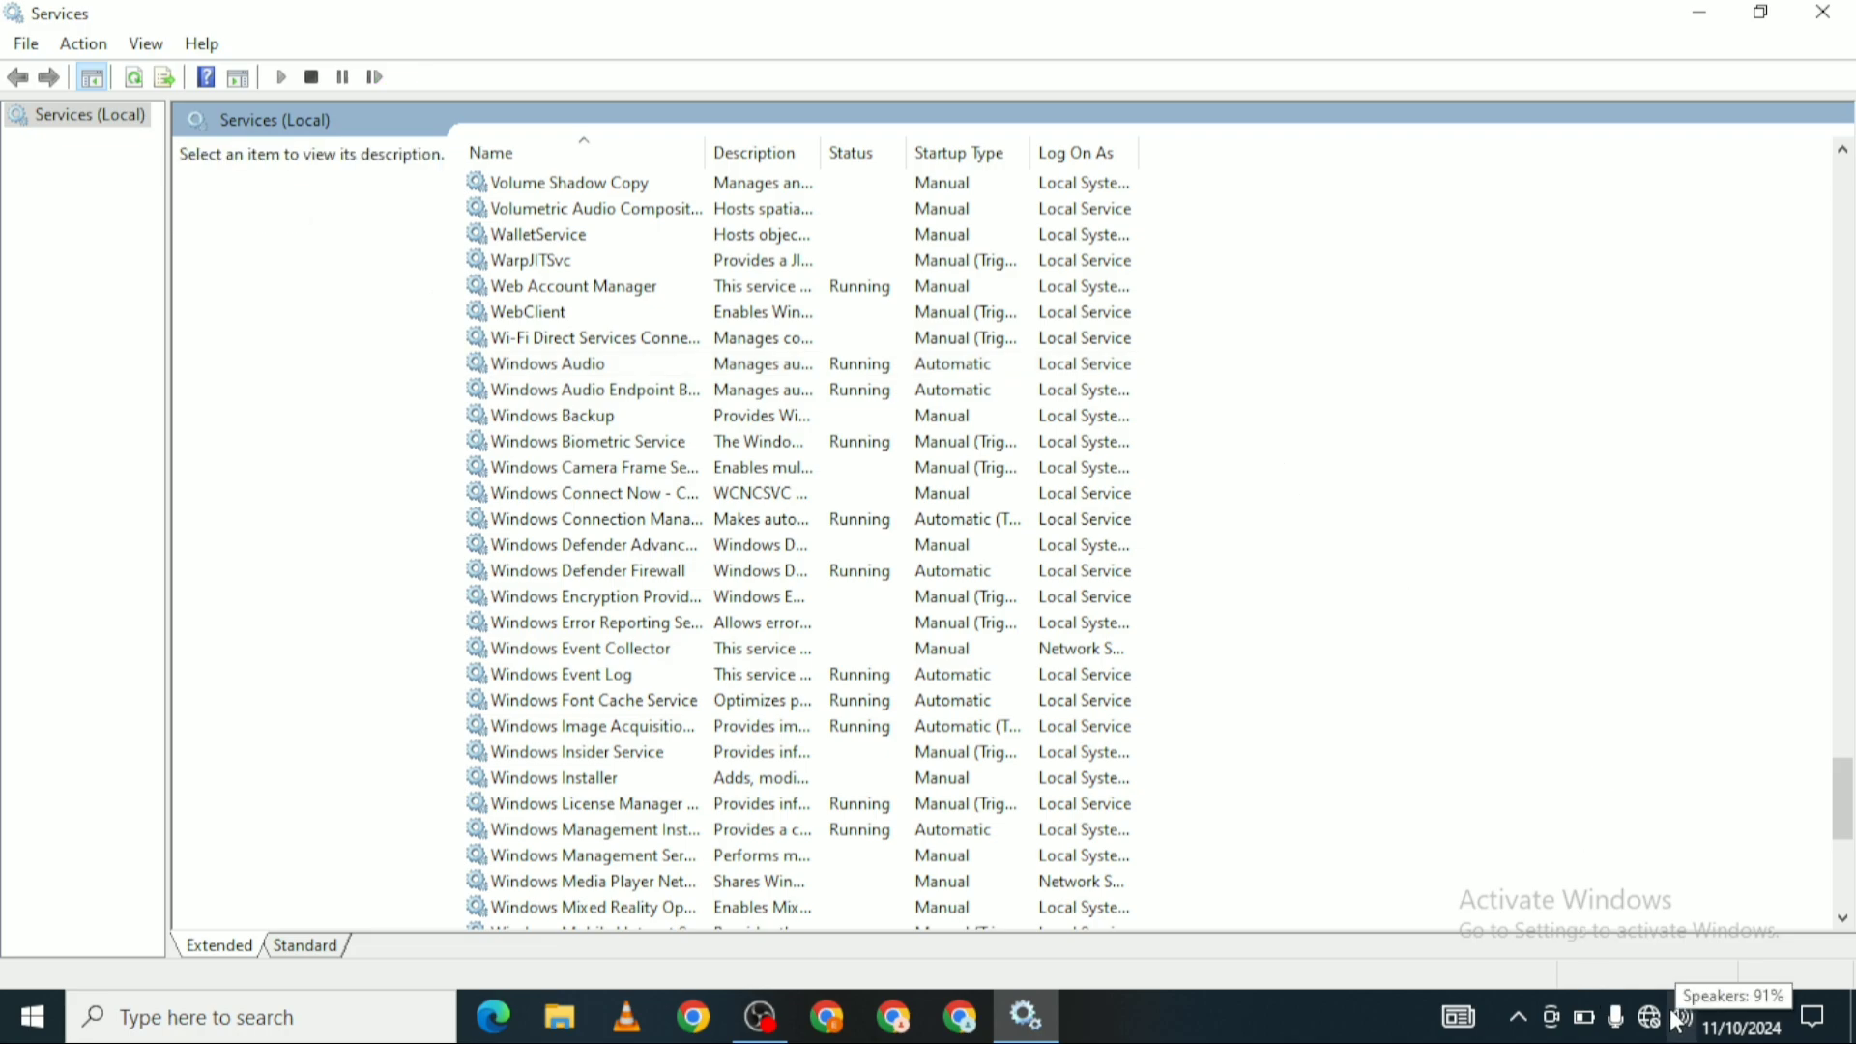
click(1823, 11)
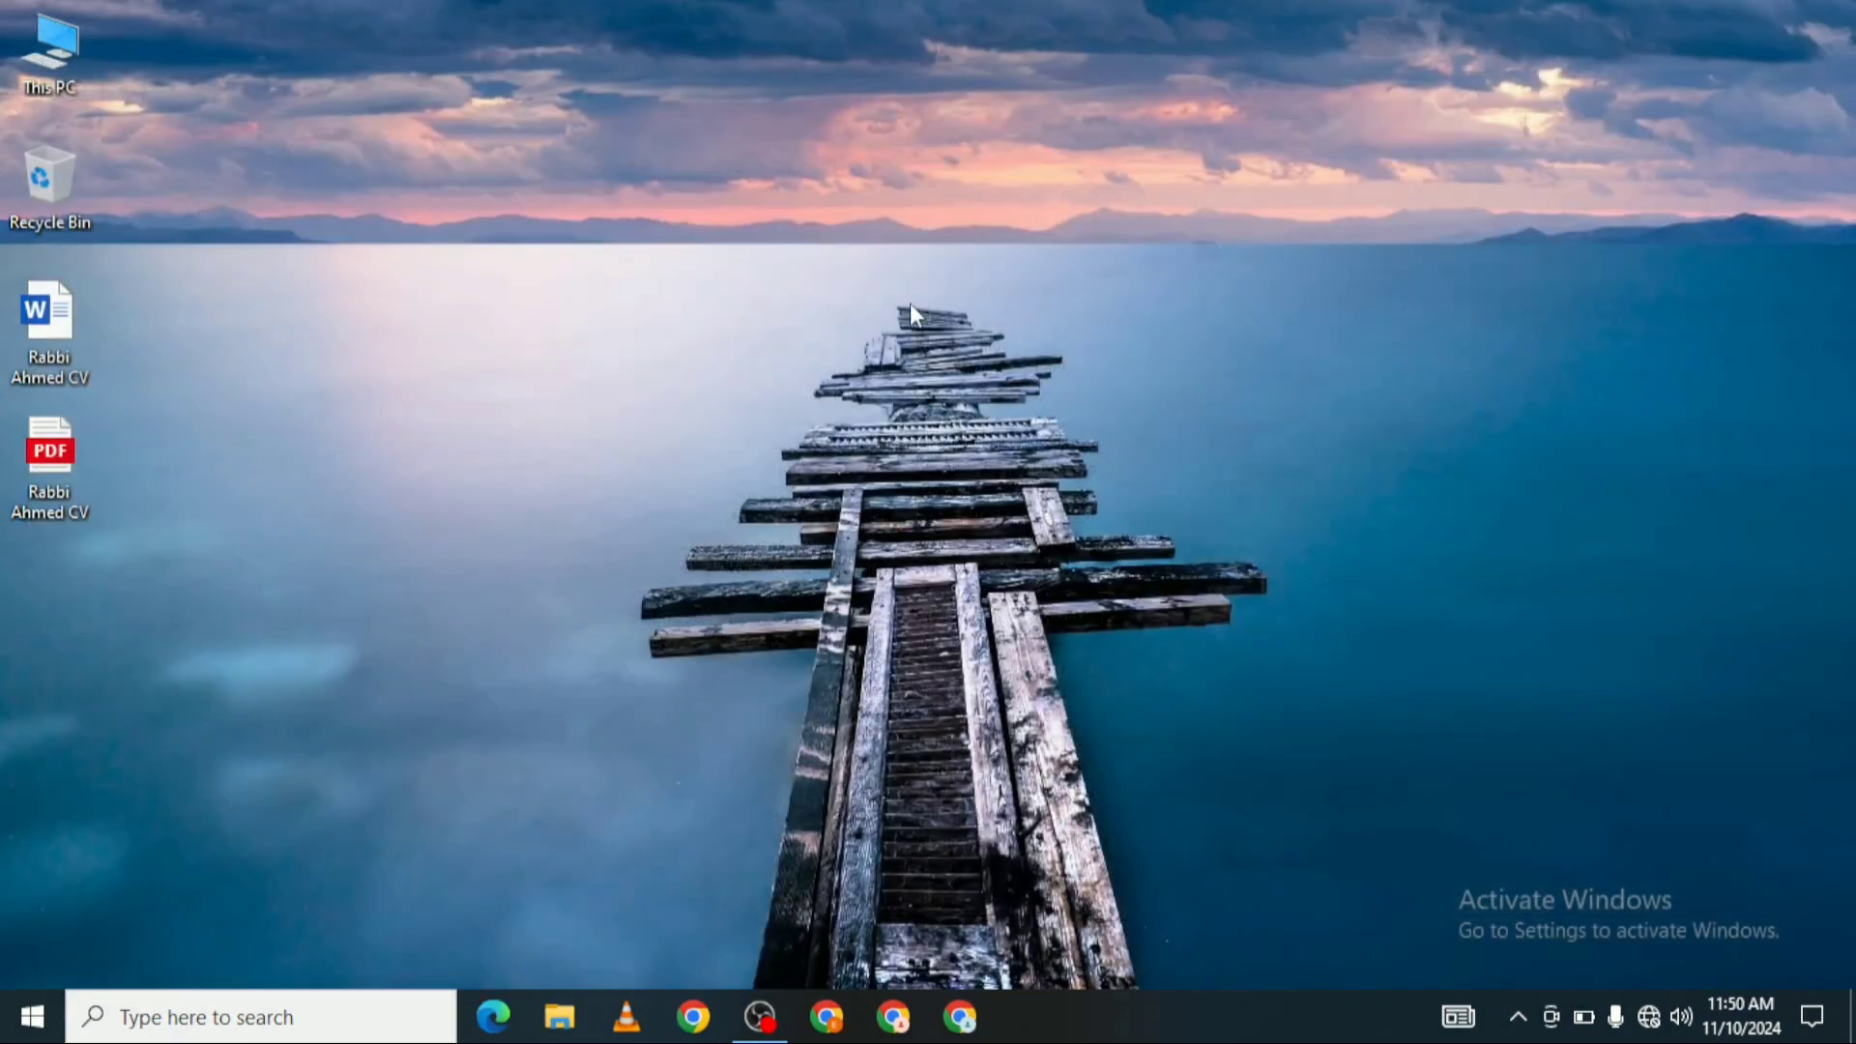
Step: Examine the playback devices in the Sound dialog to see which is the default, and close it without changes
right_click(1679, 1022)
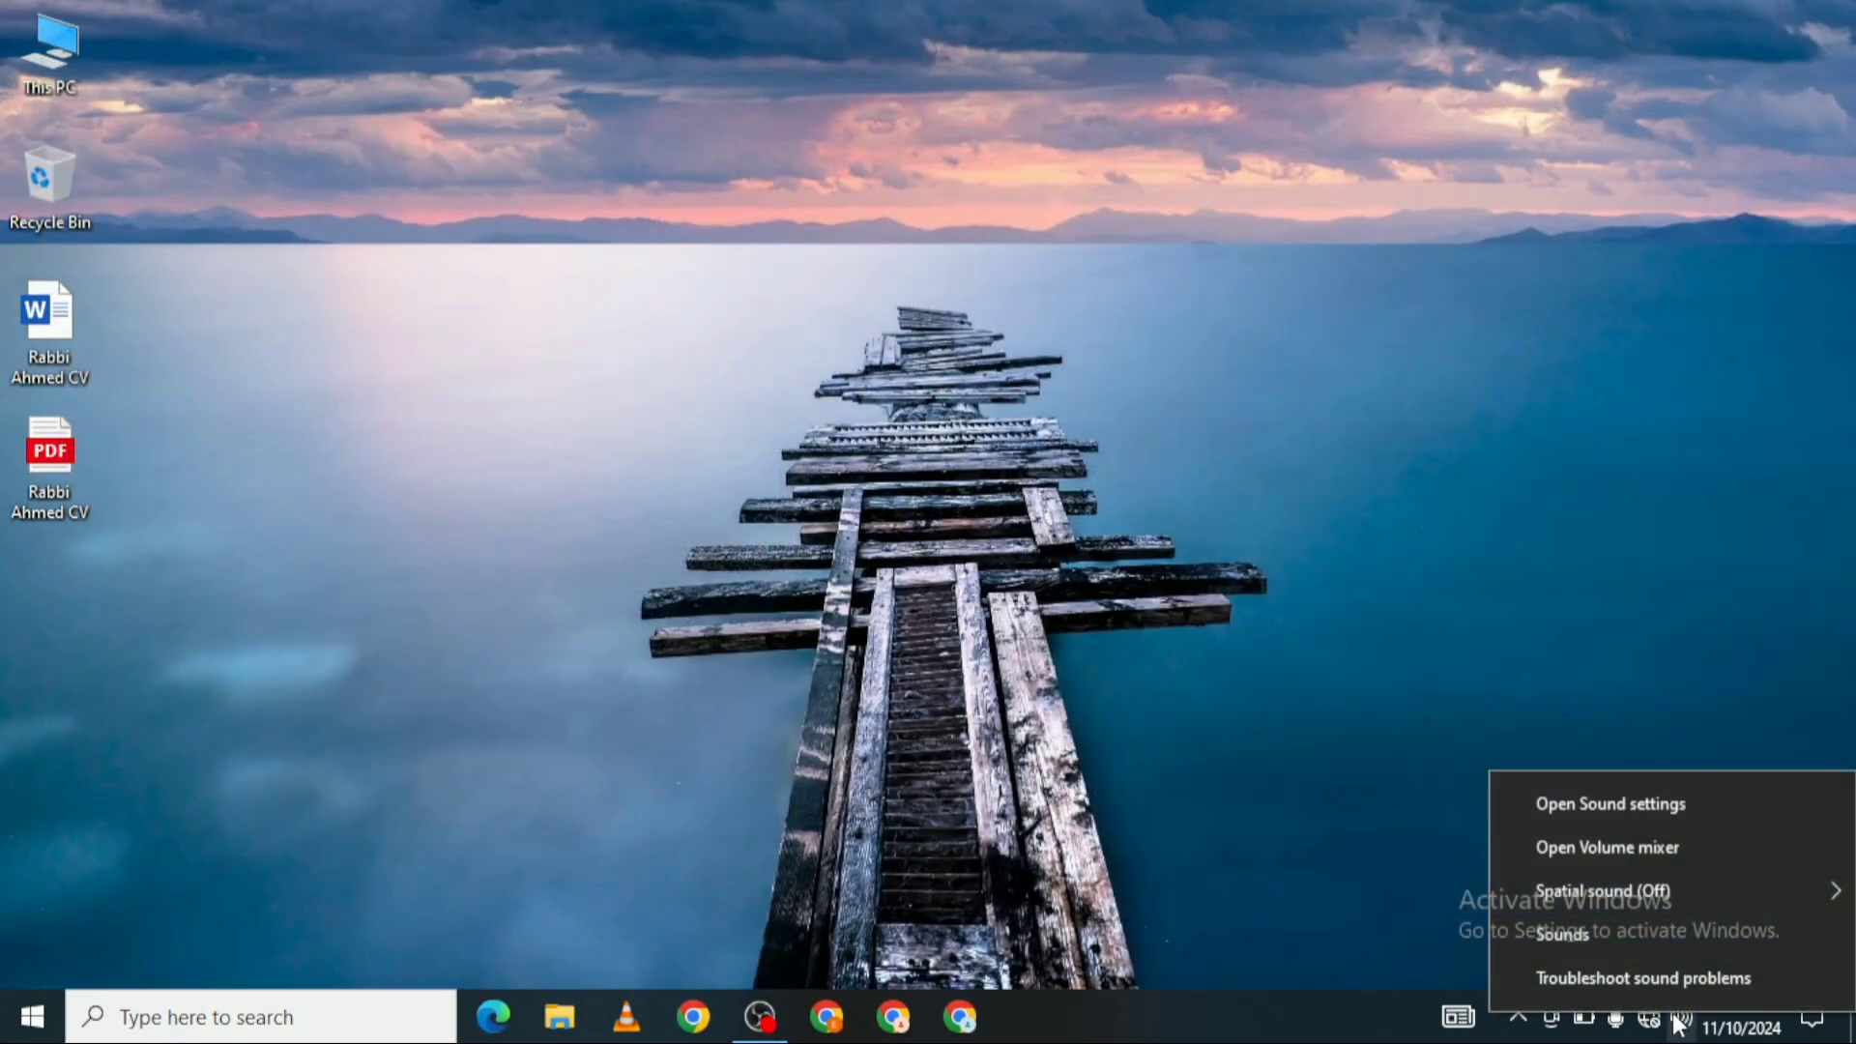
click(1624, 936)
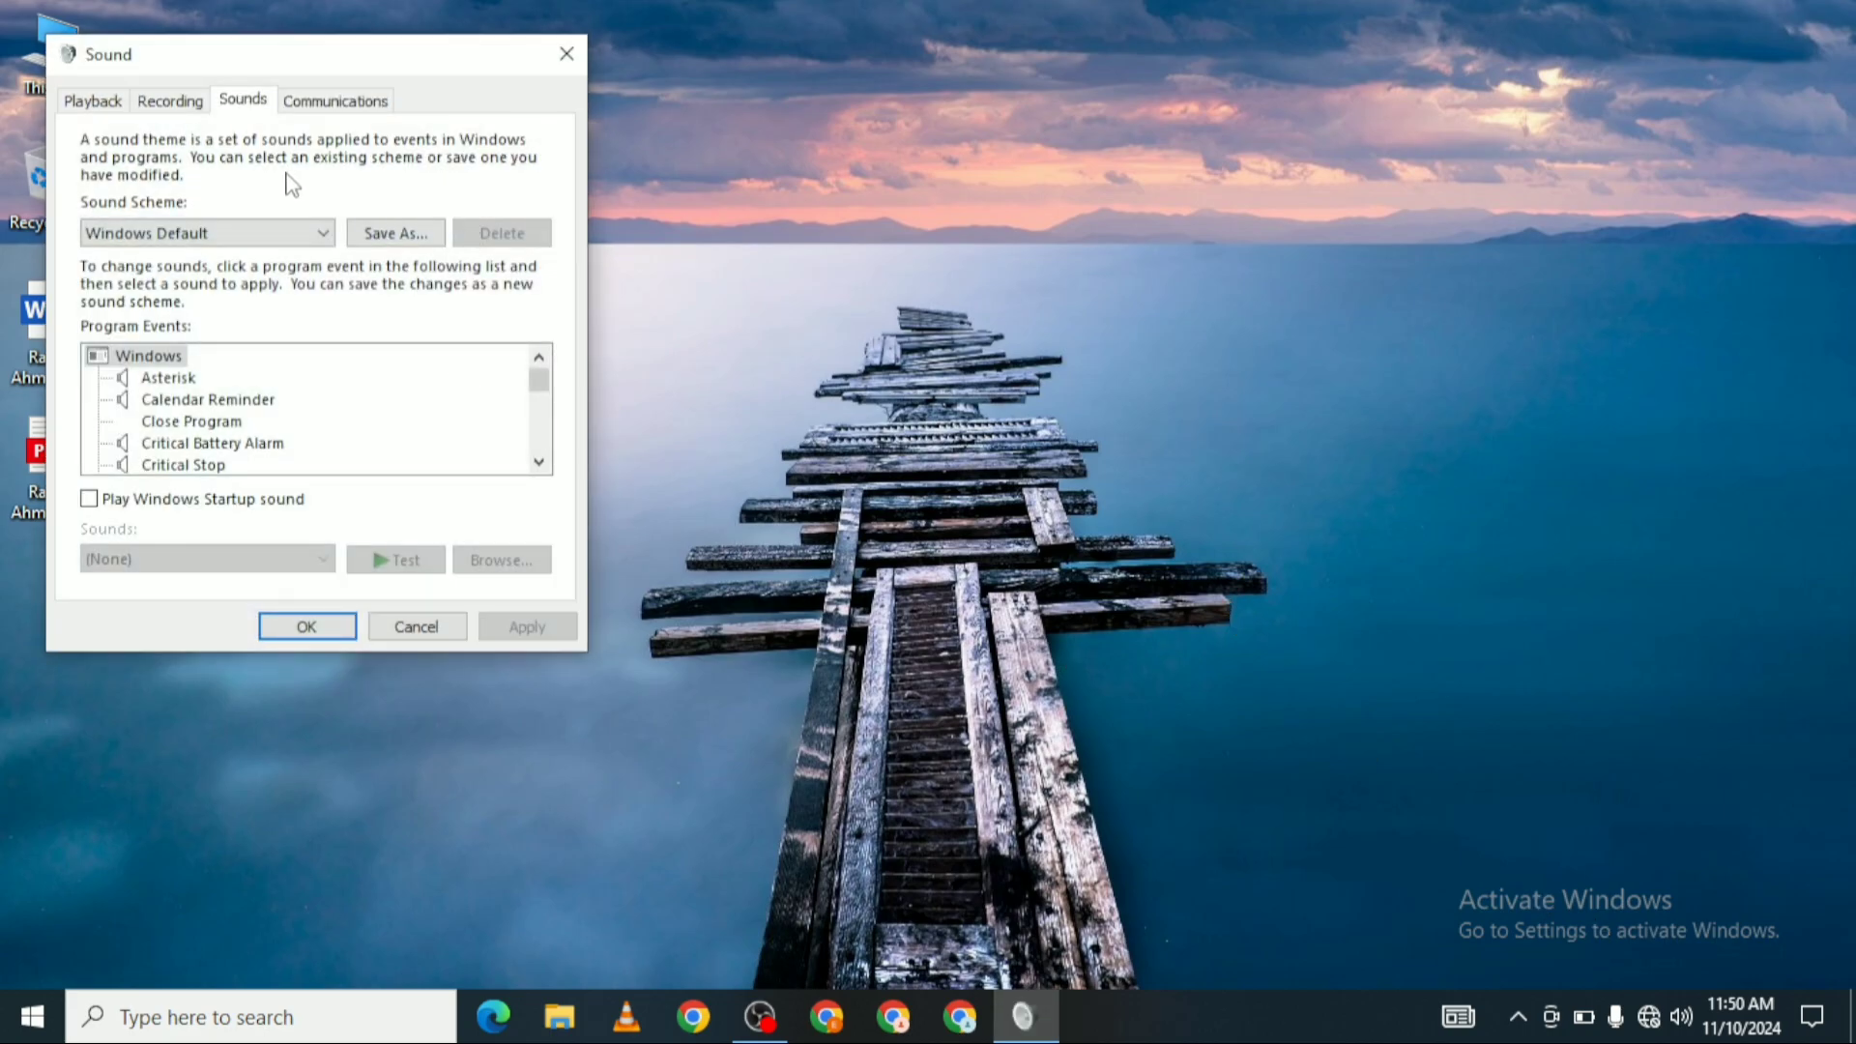
drag(174, 54, 343, 81)
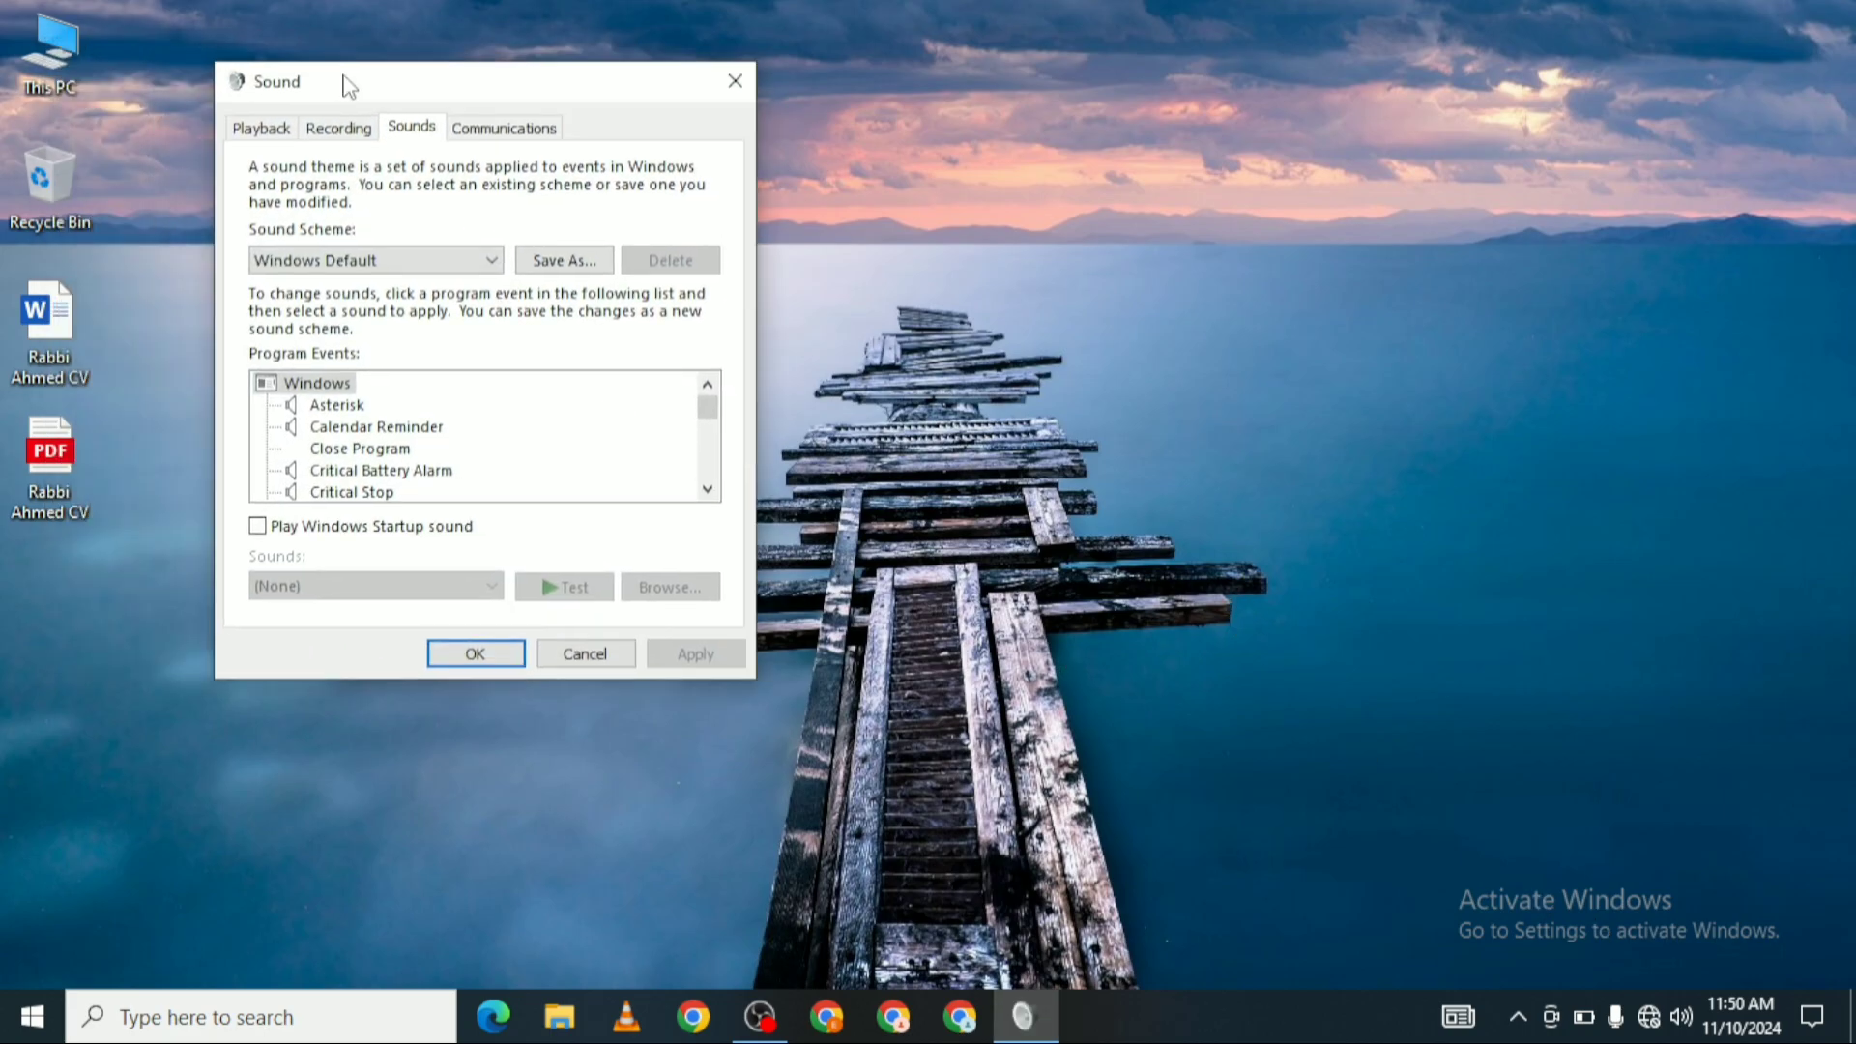
click(259, 131)
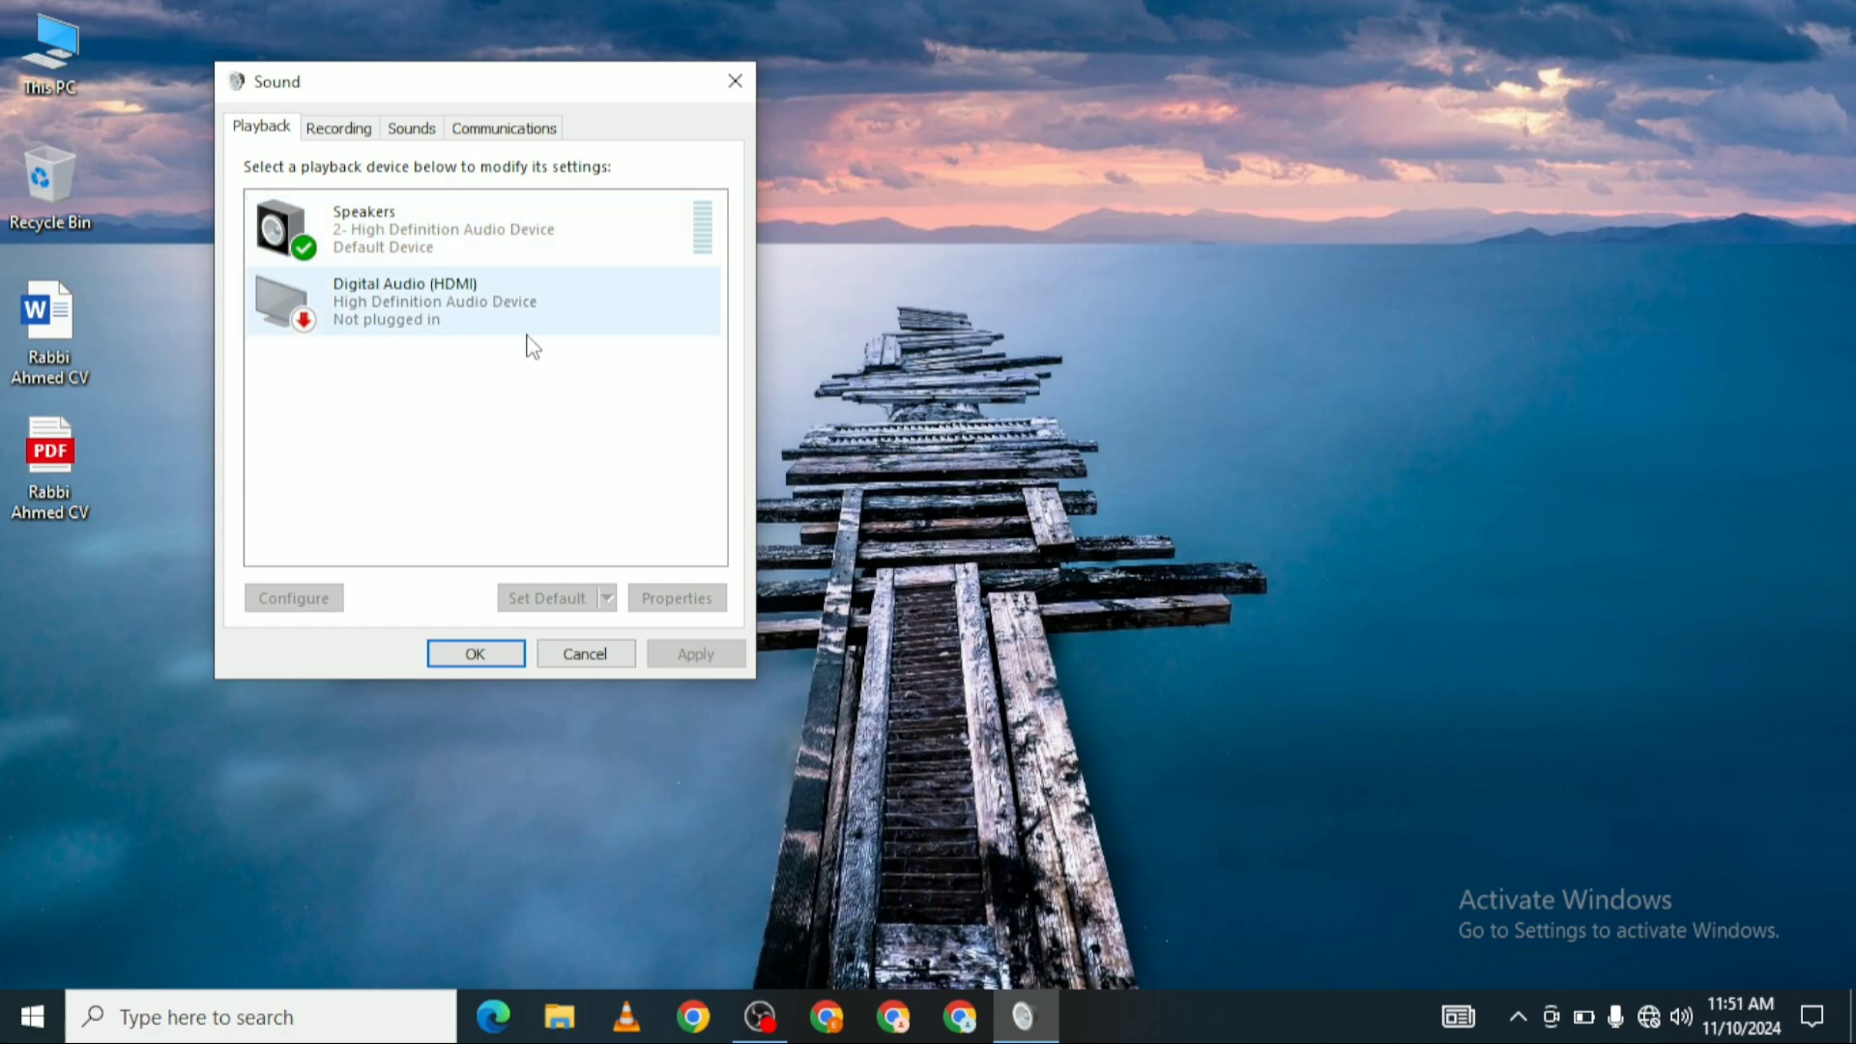
click(613, 654)
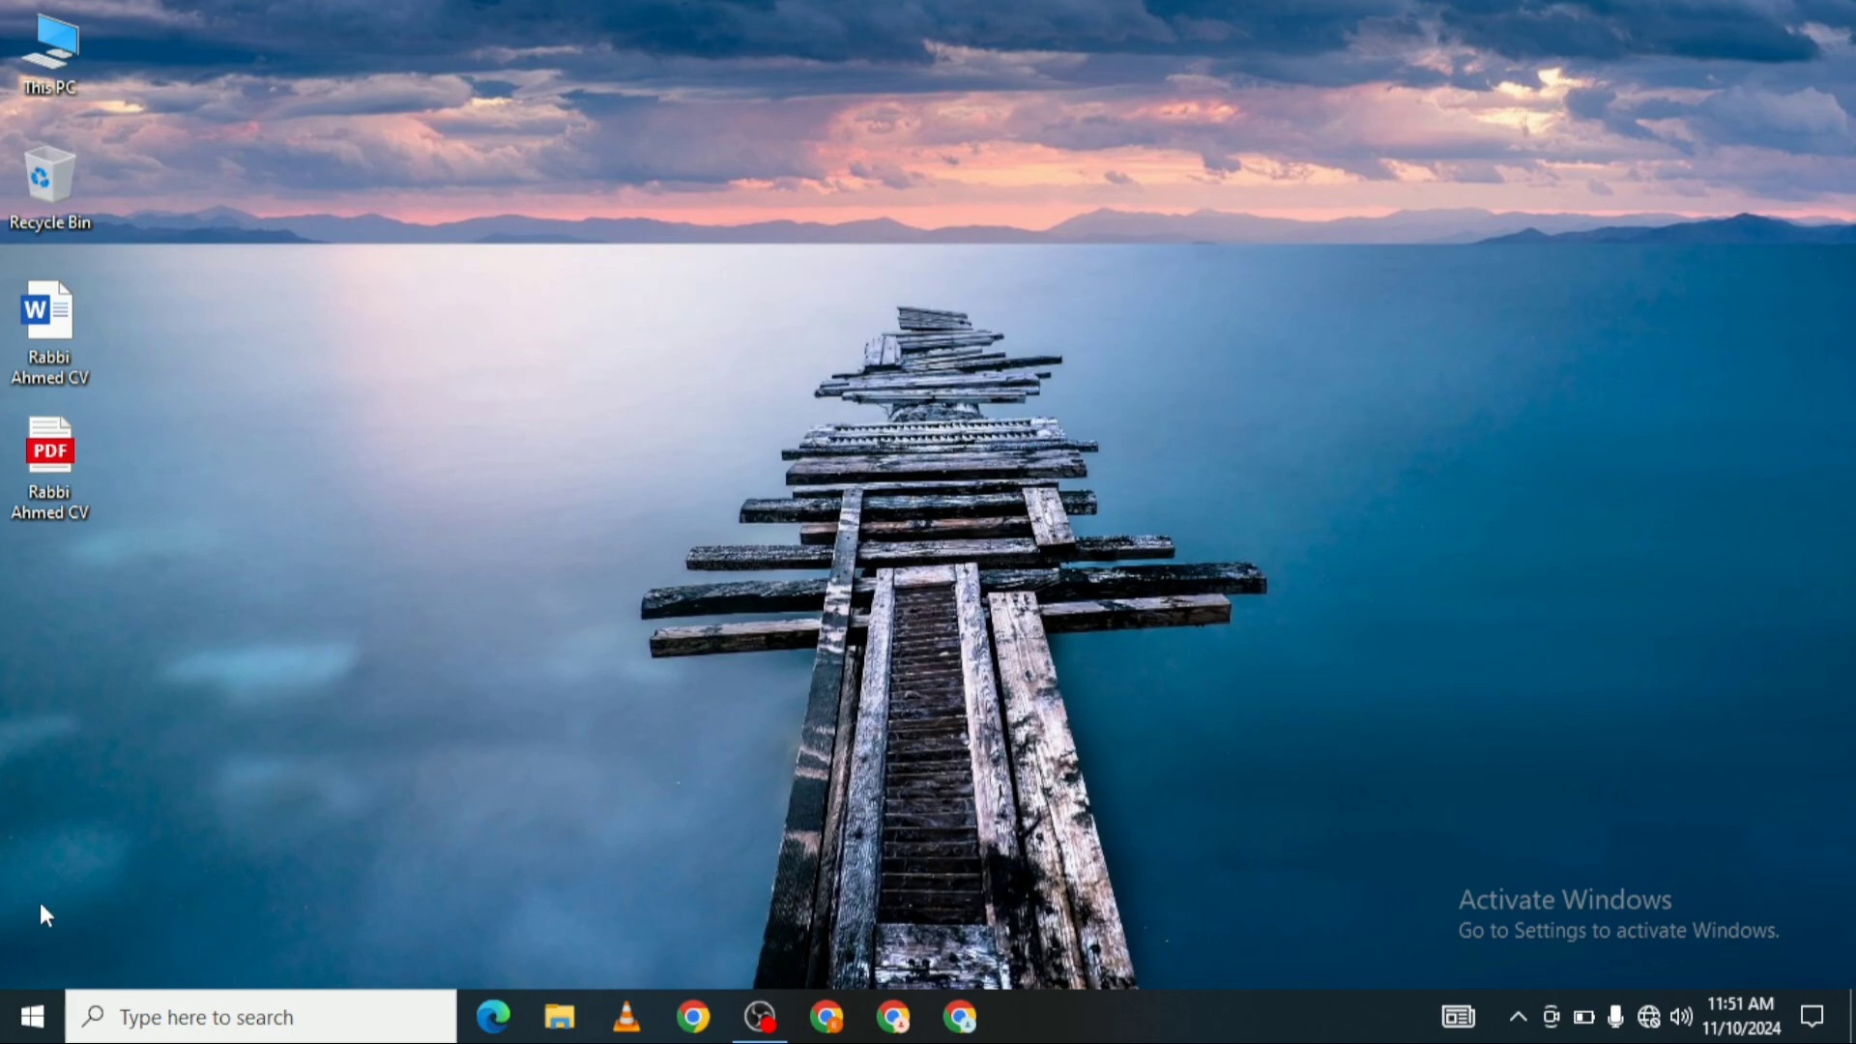
Step: Open Device Manager in a maximized window and expand the Audio inputs and outputs category
right_click(53, 1022)
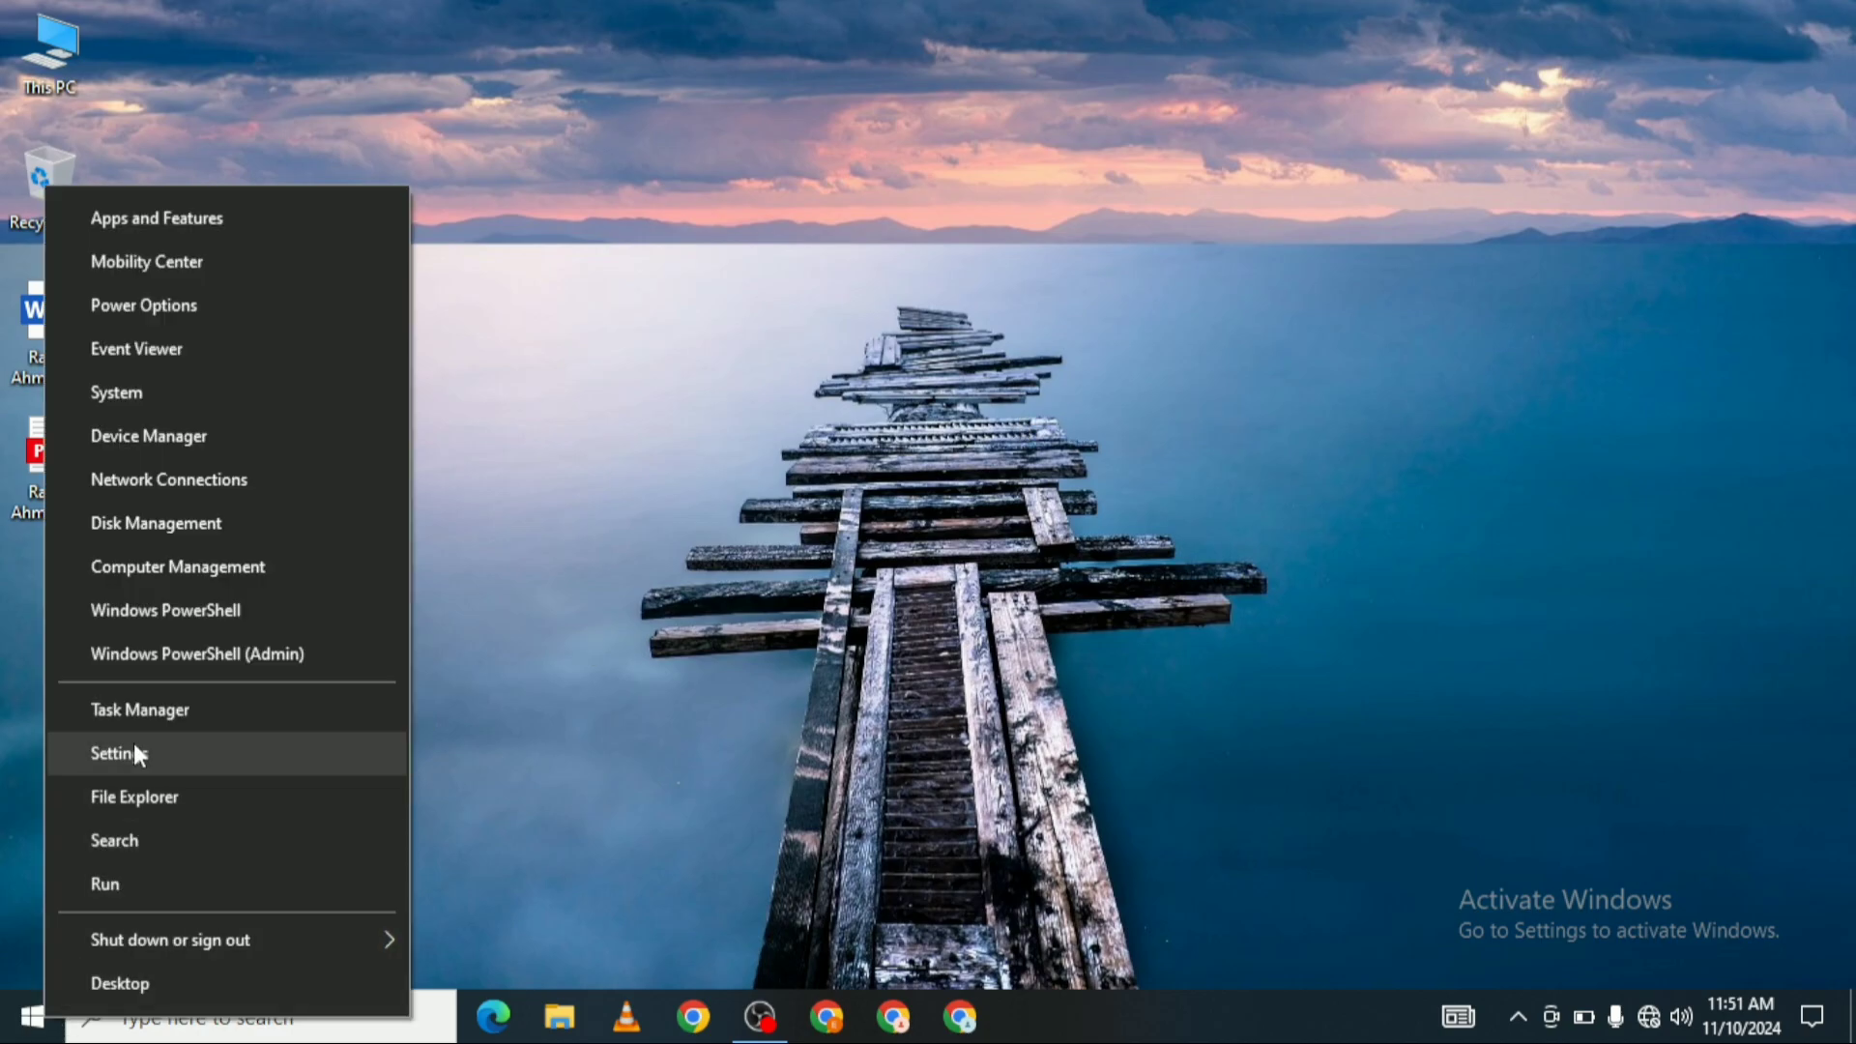
click(228, 445)
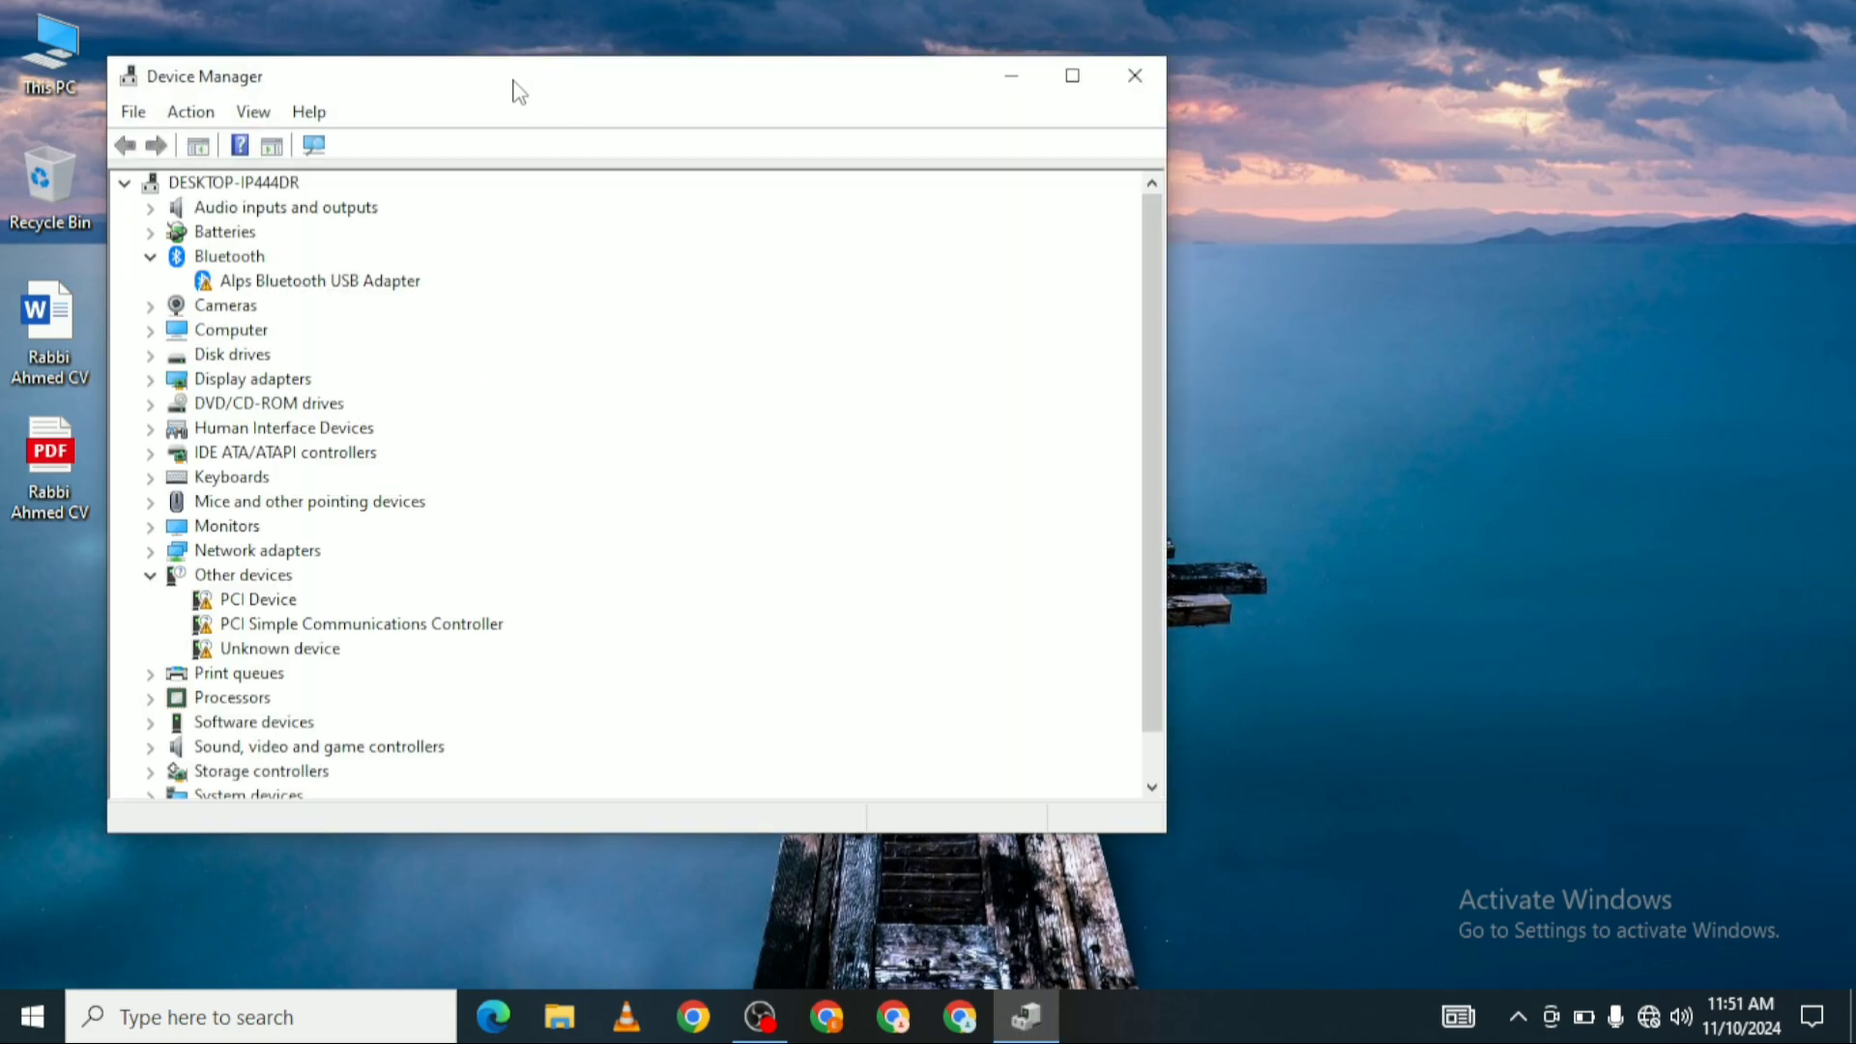
double_click(514, 85)
click(43, 506)
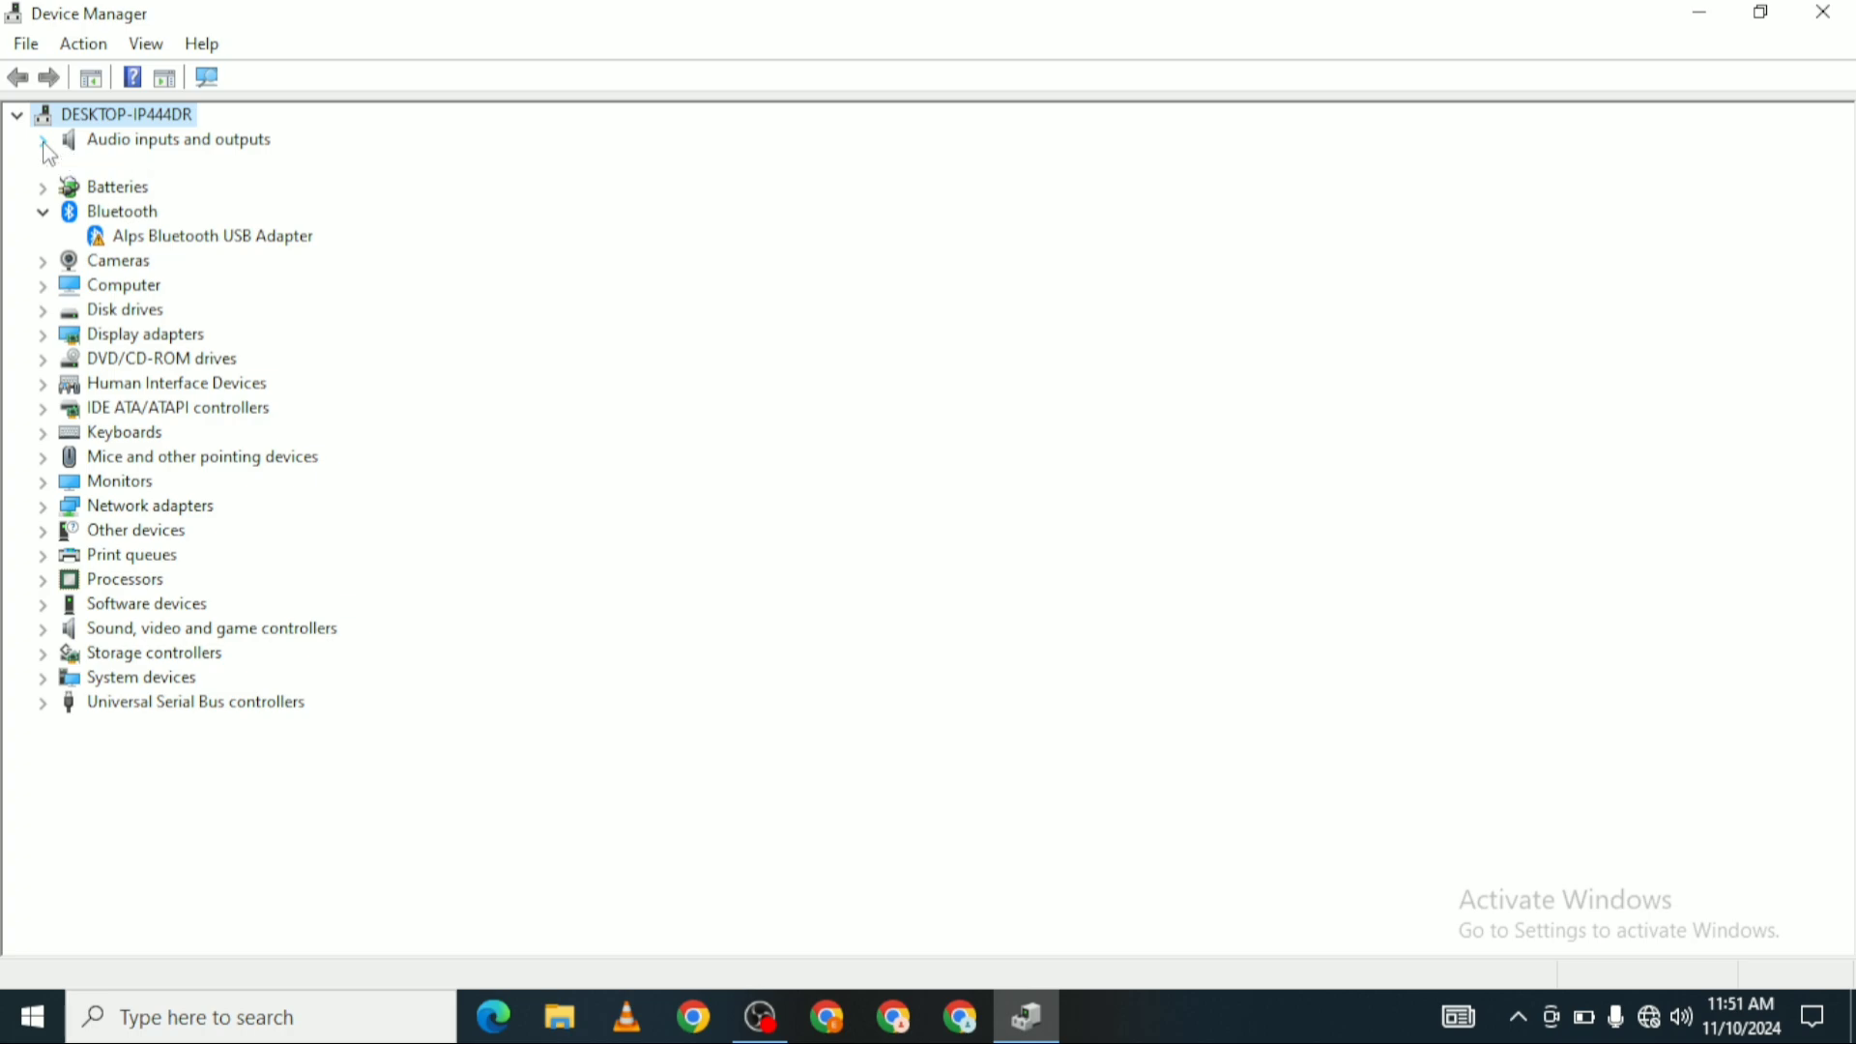
click(45, 143)
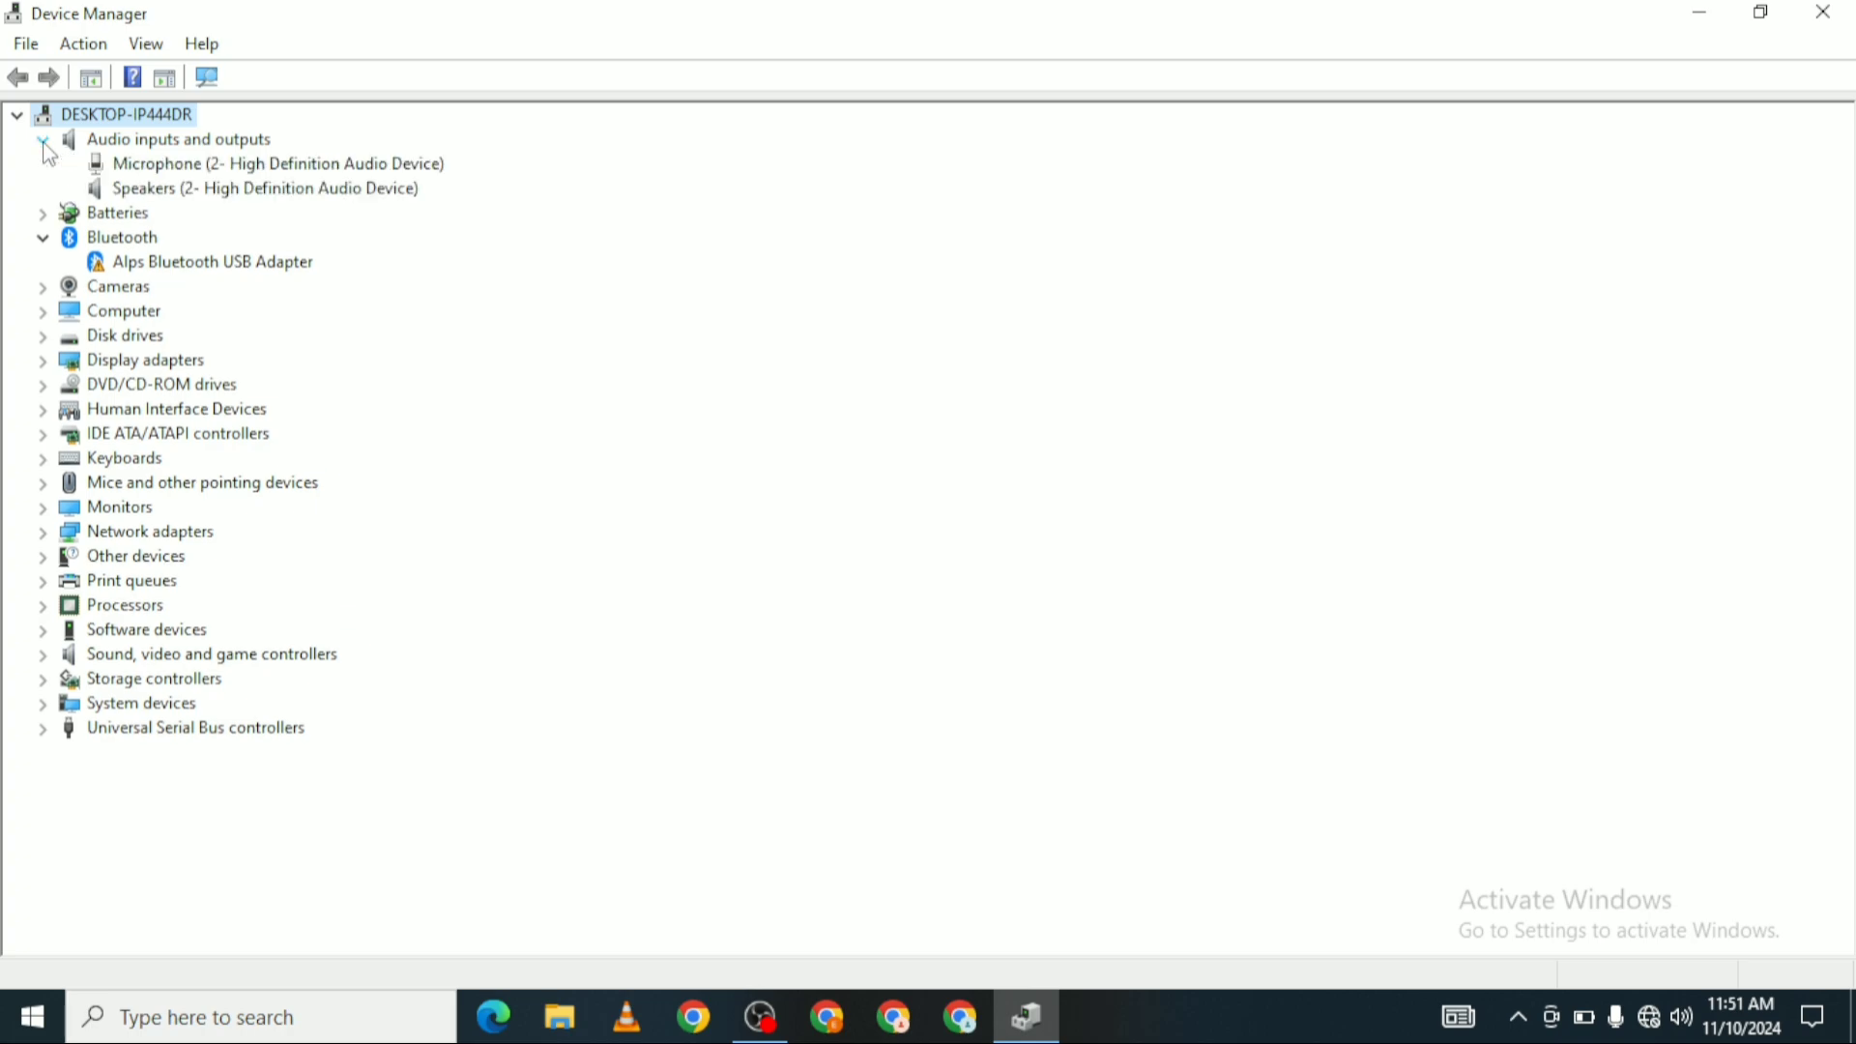
Step: Disable the Speakers (2- High Definition Audio Device) and confirm the request
right_click(132, 197)
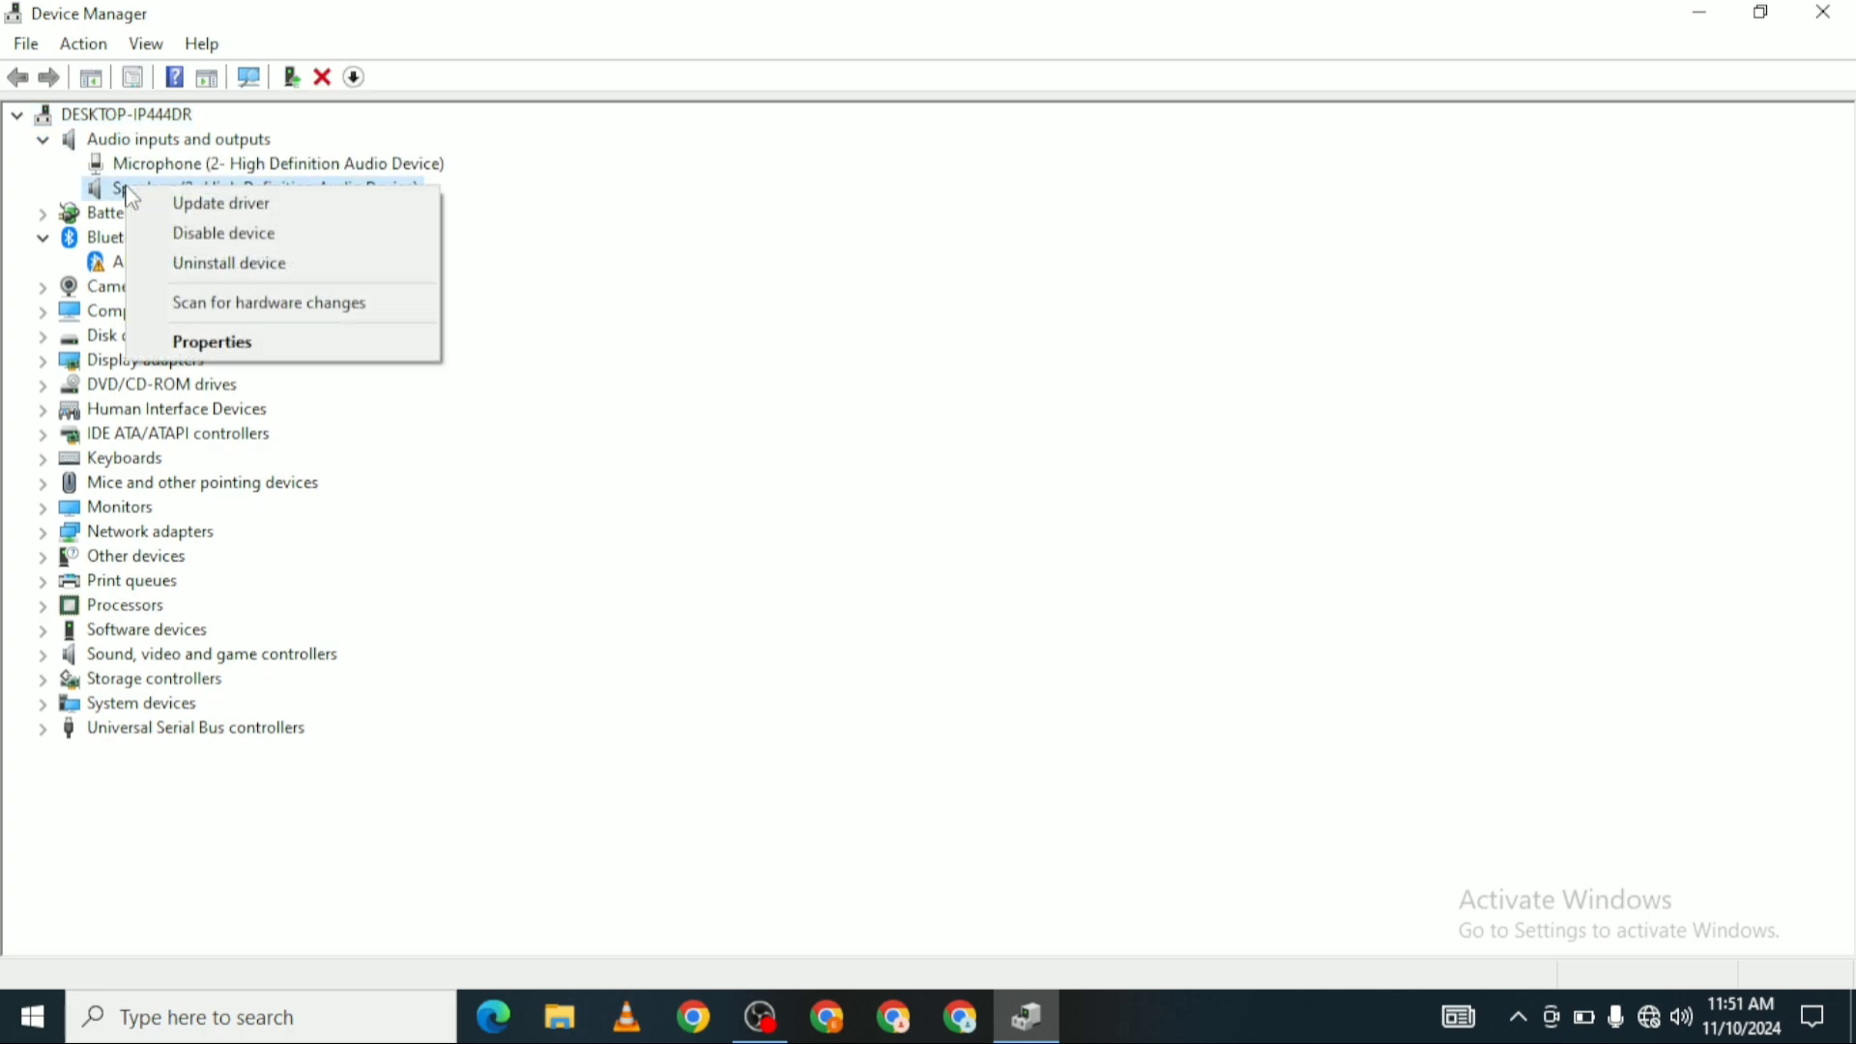
click(207, 235)
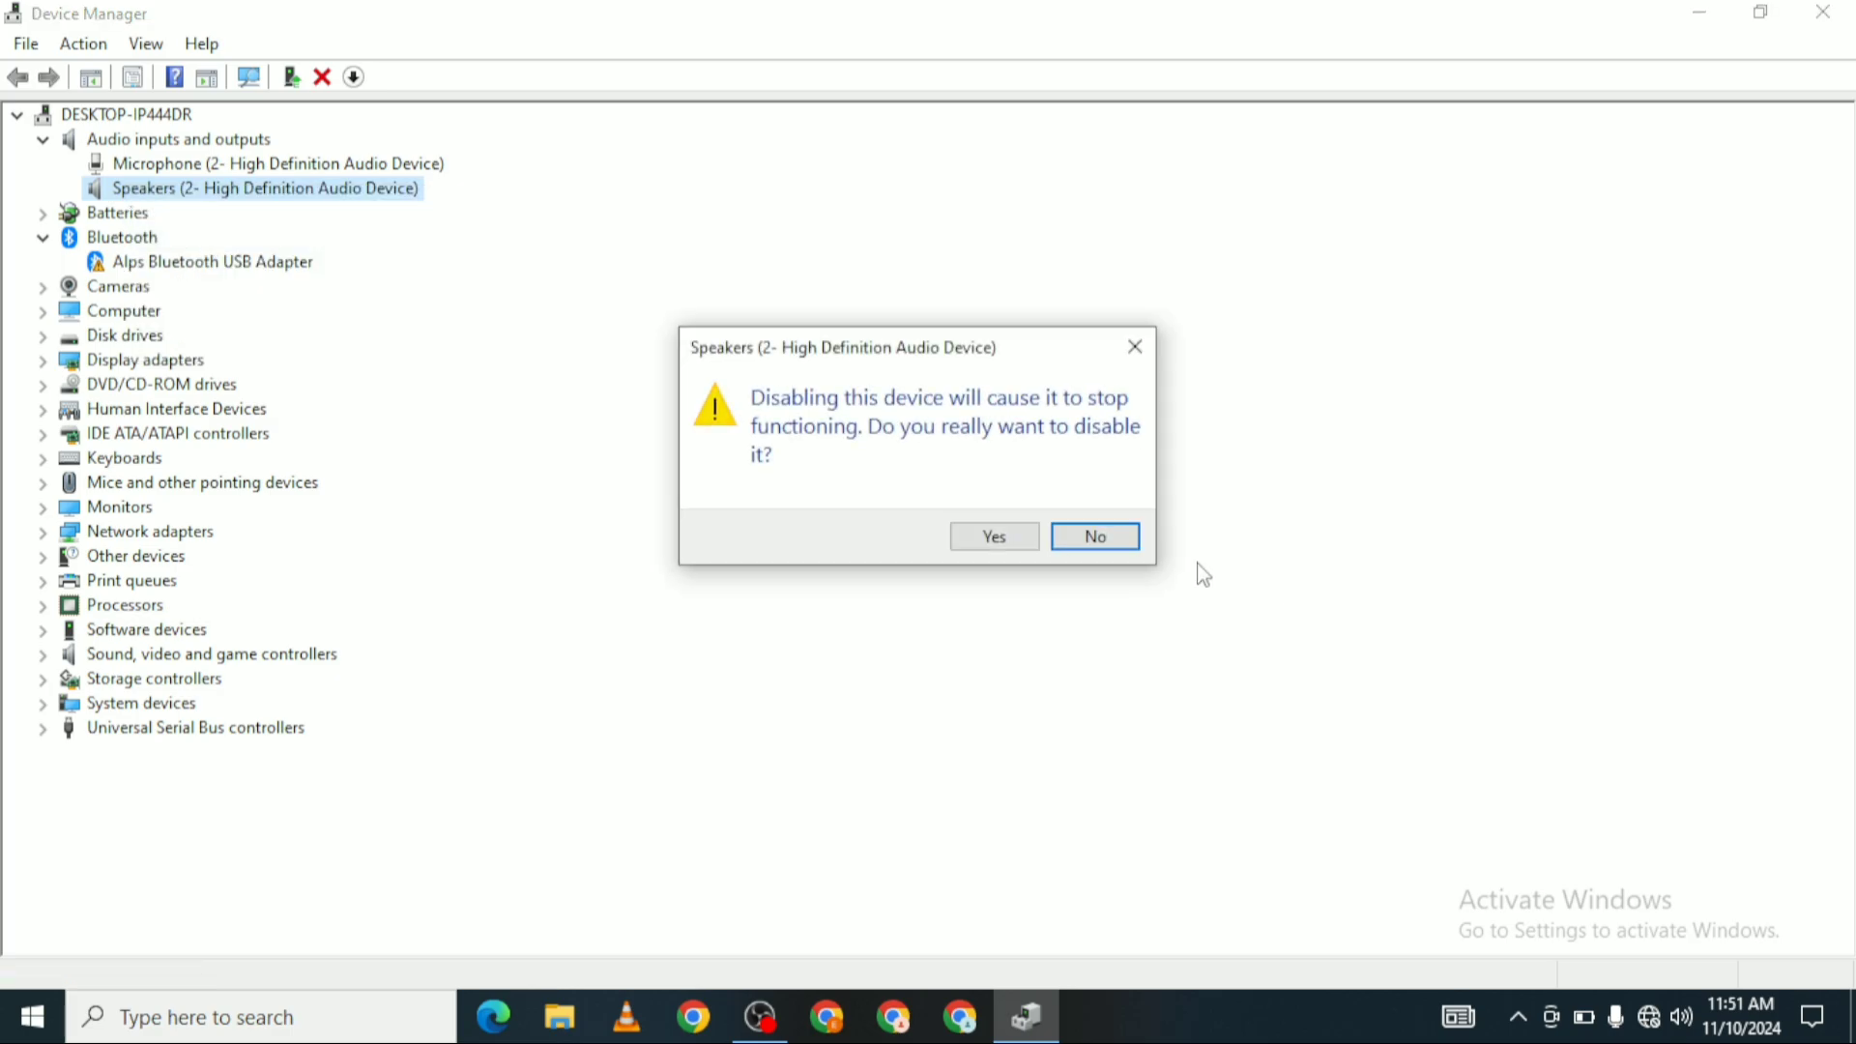
click(1015, 534)
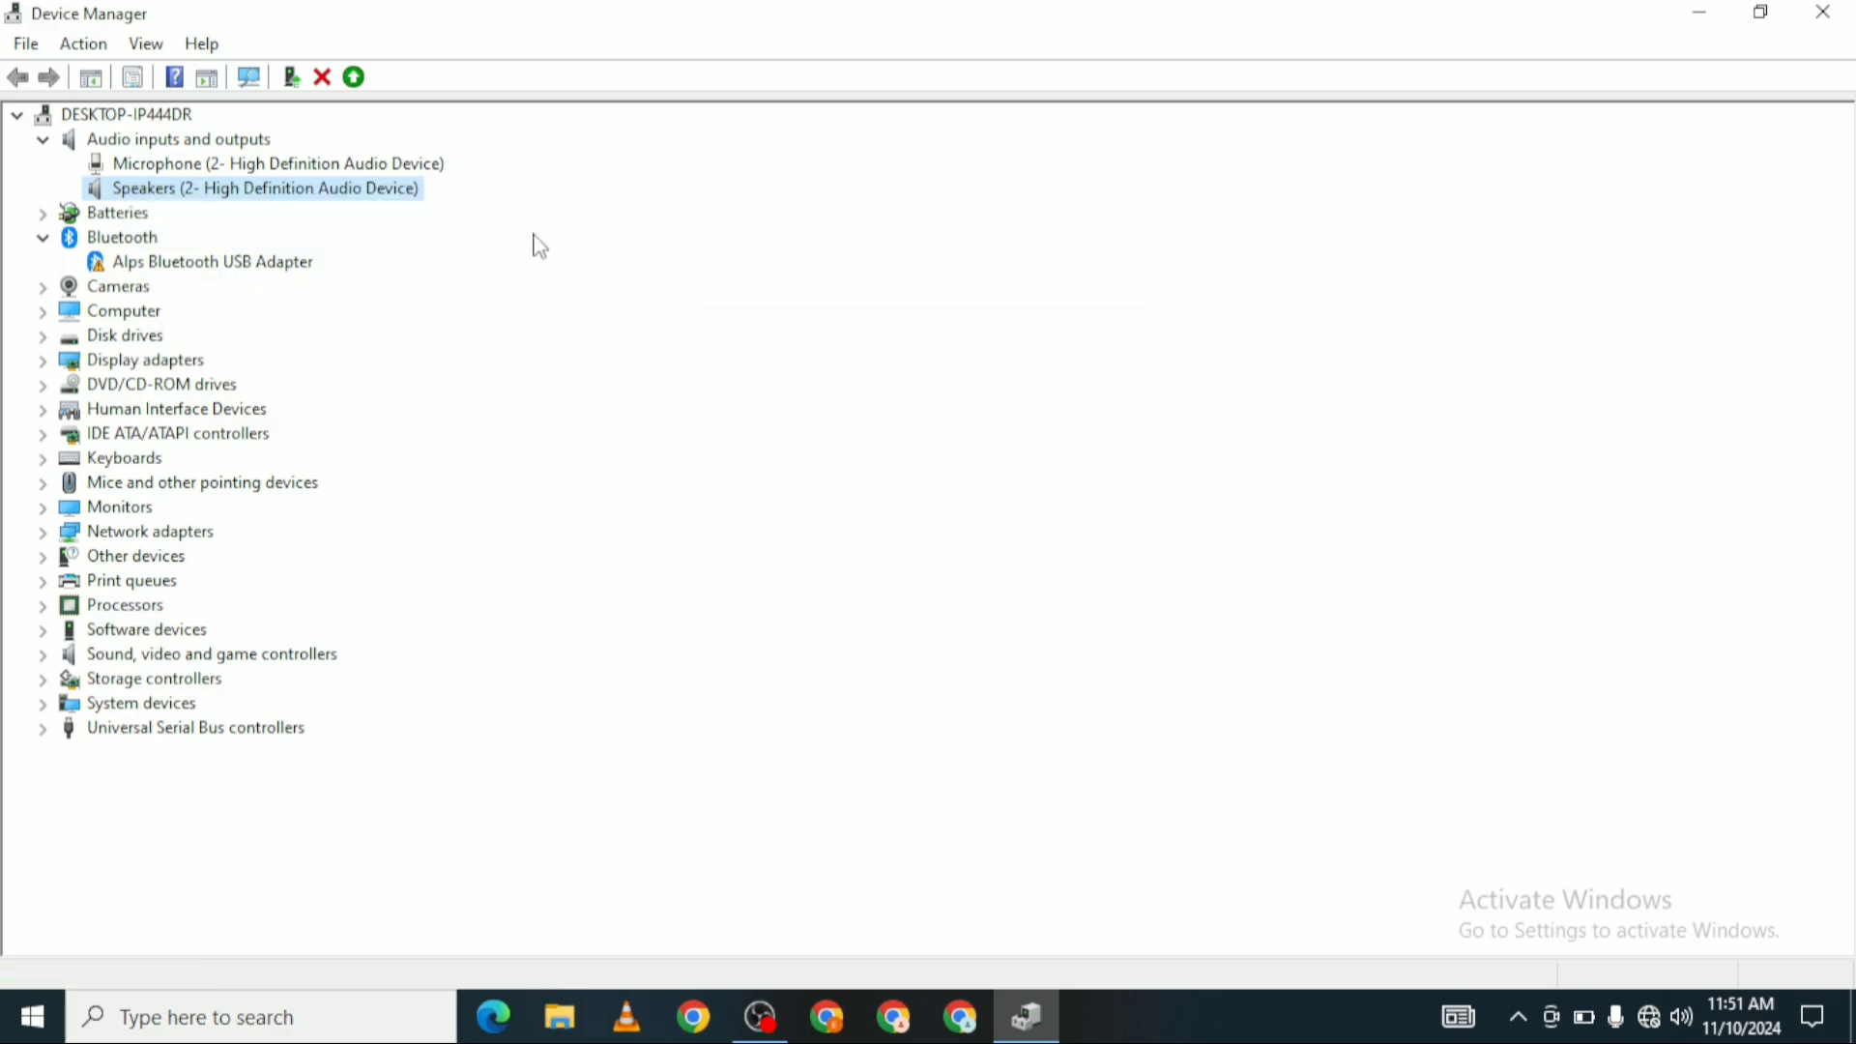
Step: Enable the Speakers (2- High Definition Audio Device) again and scan for hardware changes
right_click(229, 207)
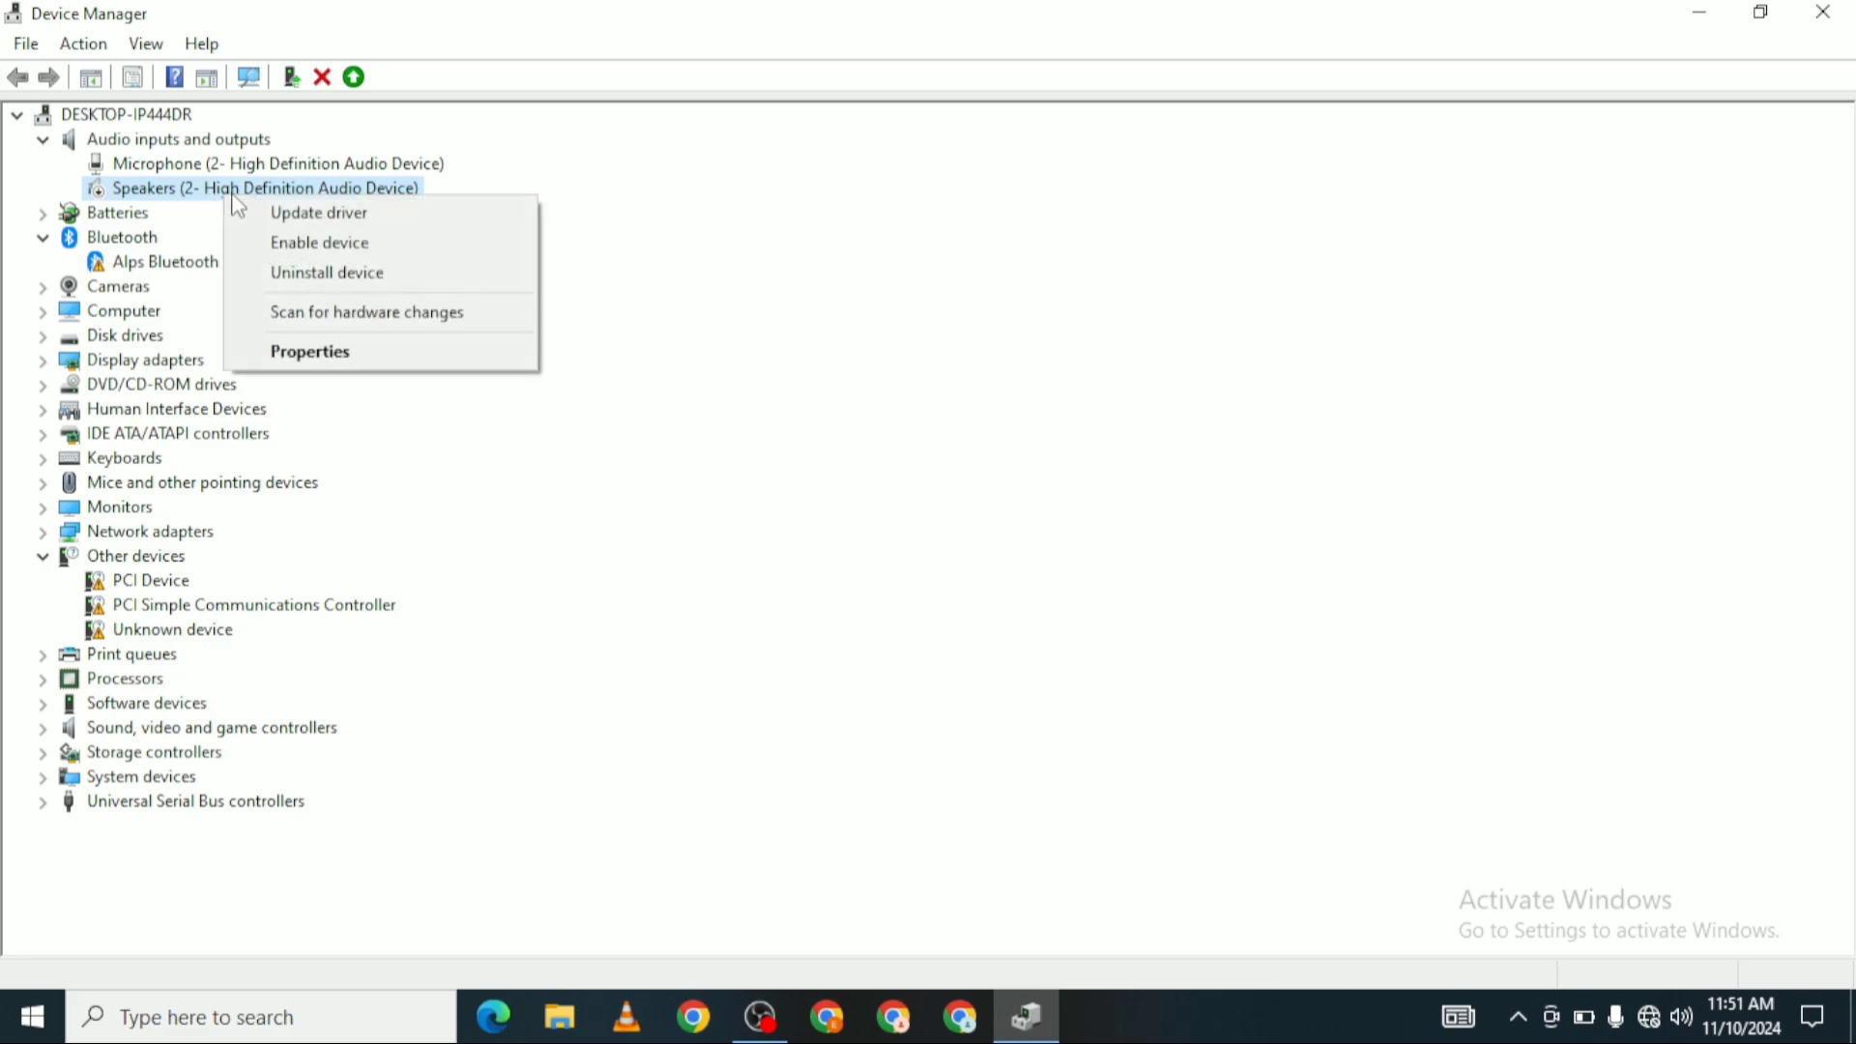
click(331, 245)
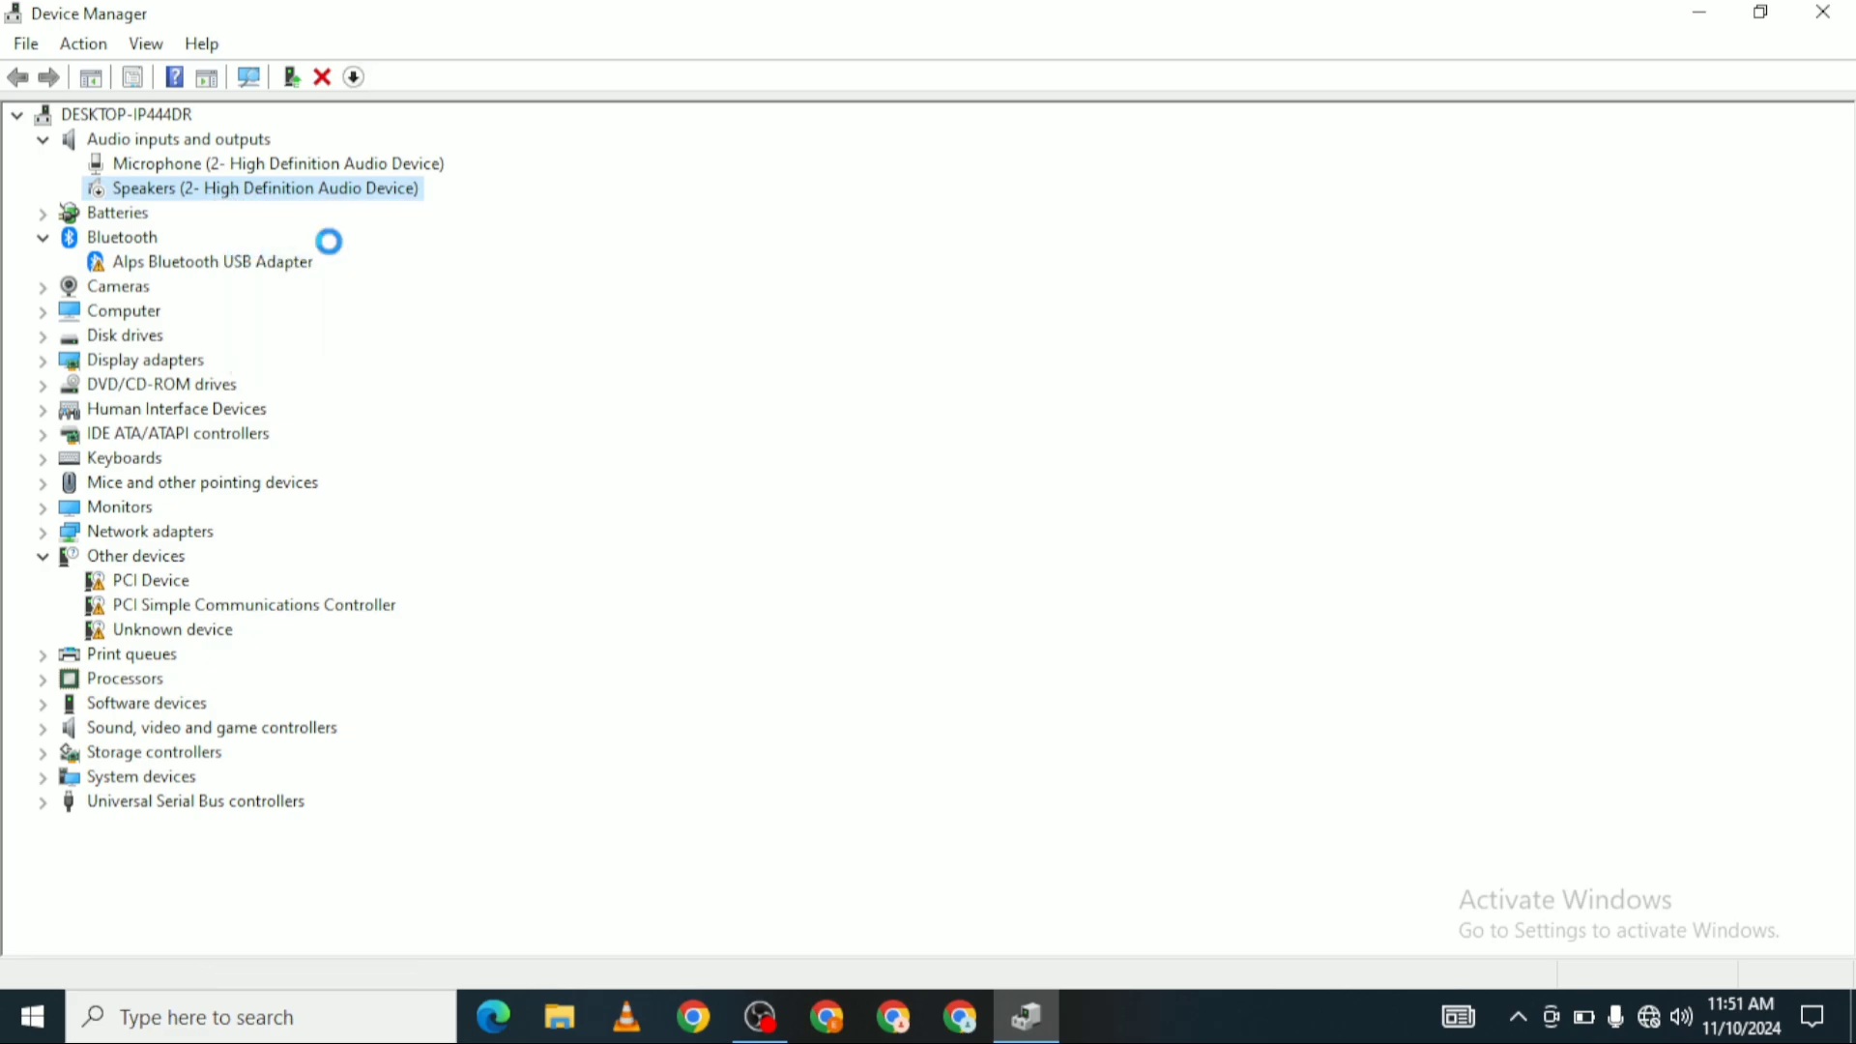
click(87, 49)
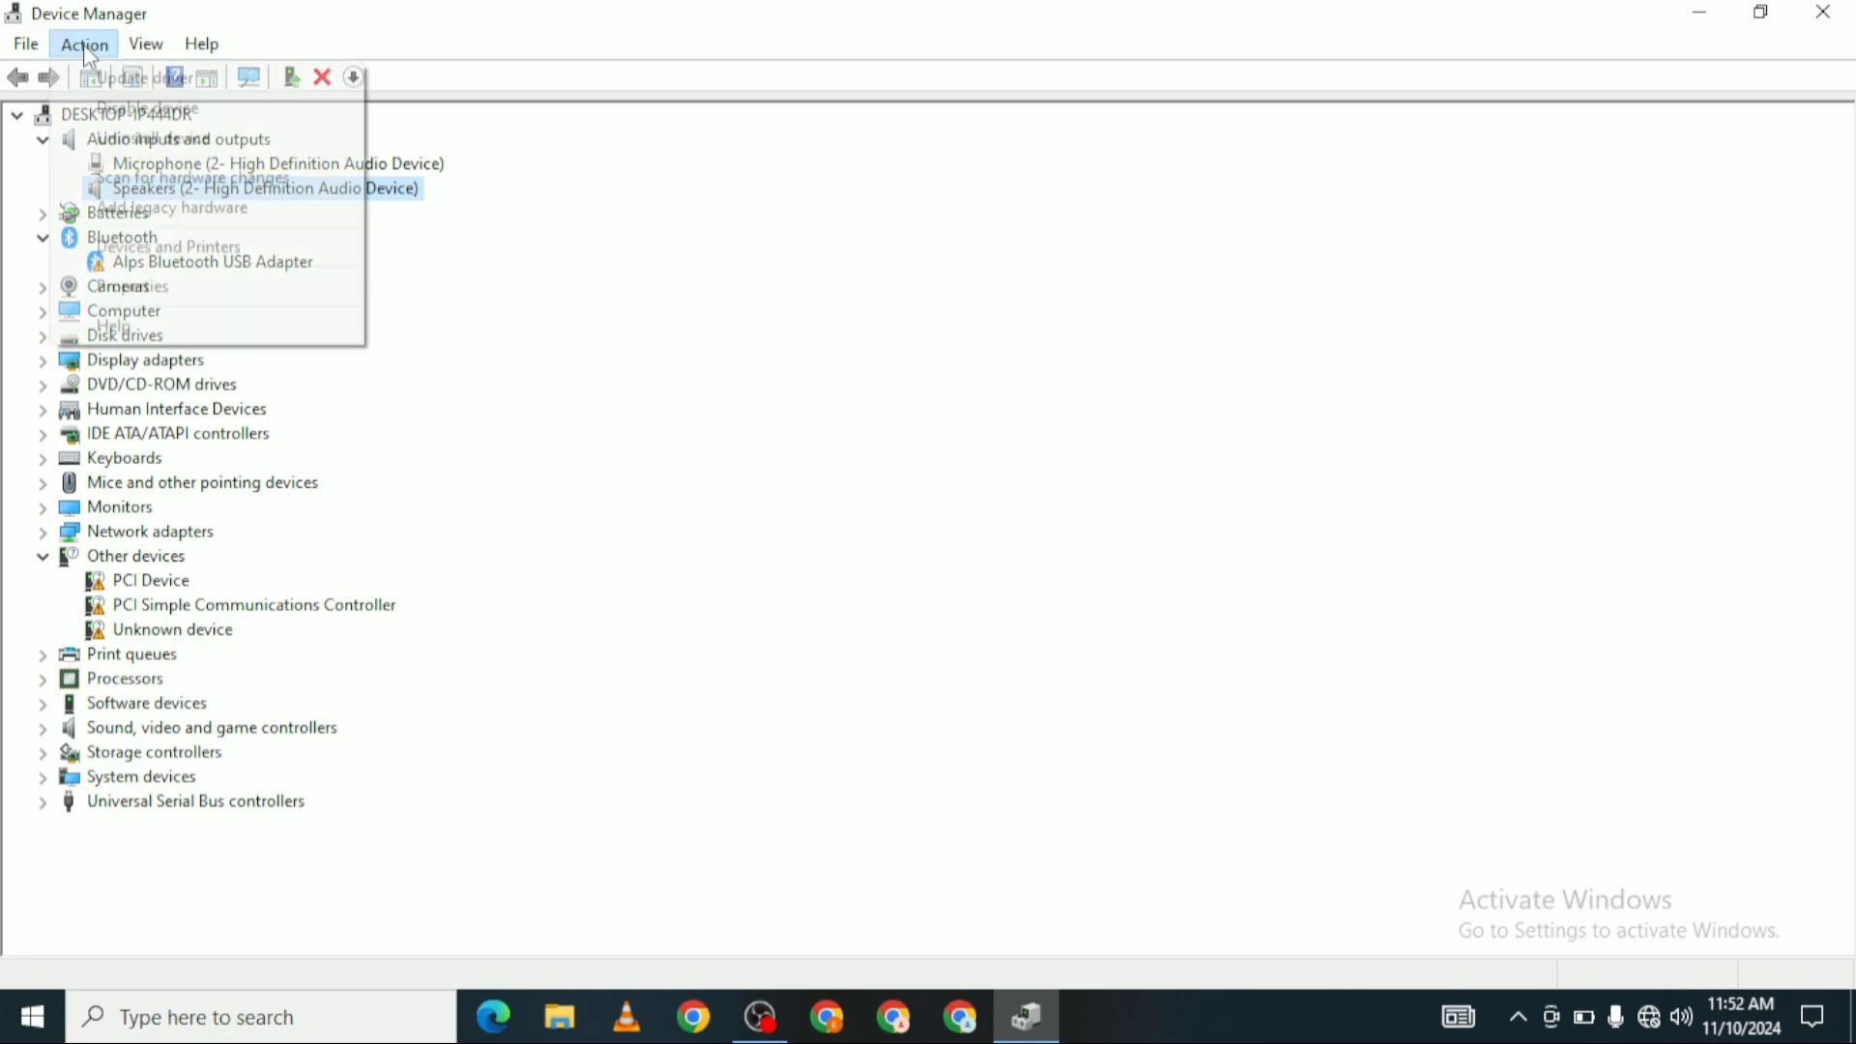
click(204, 186)
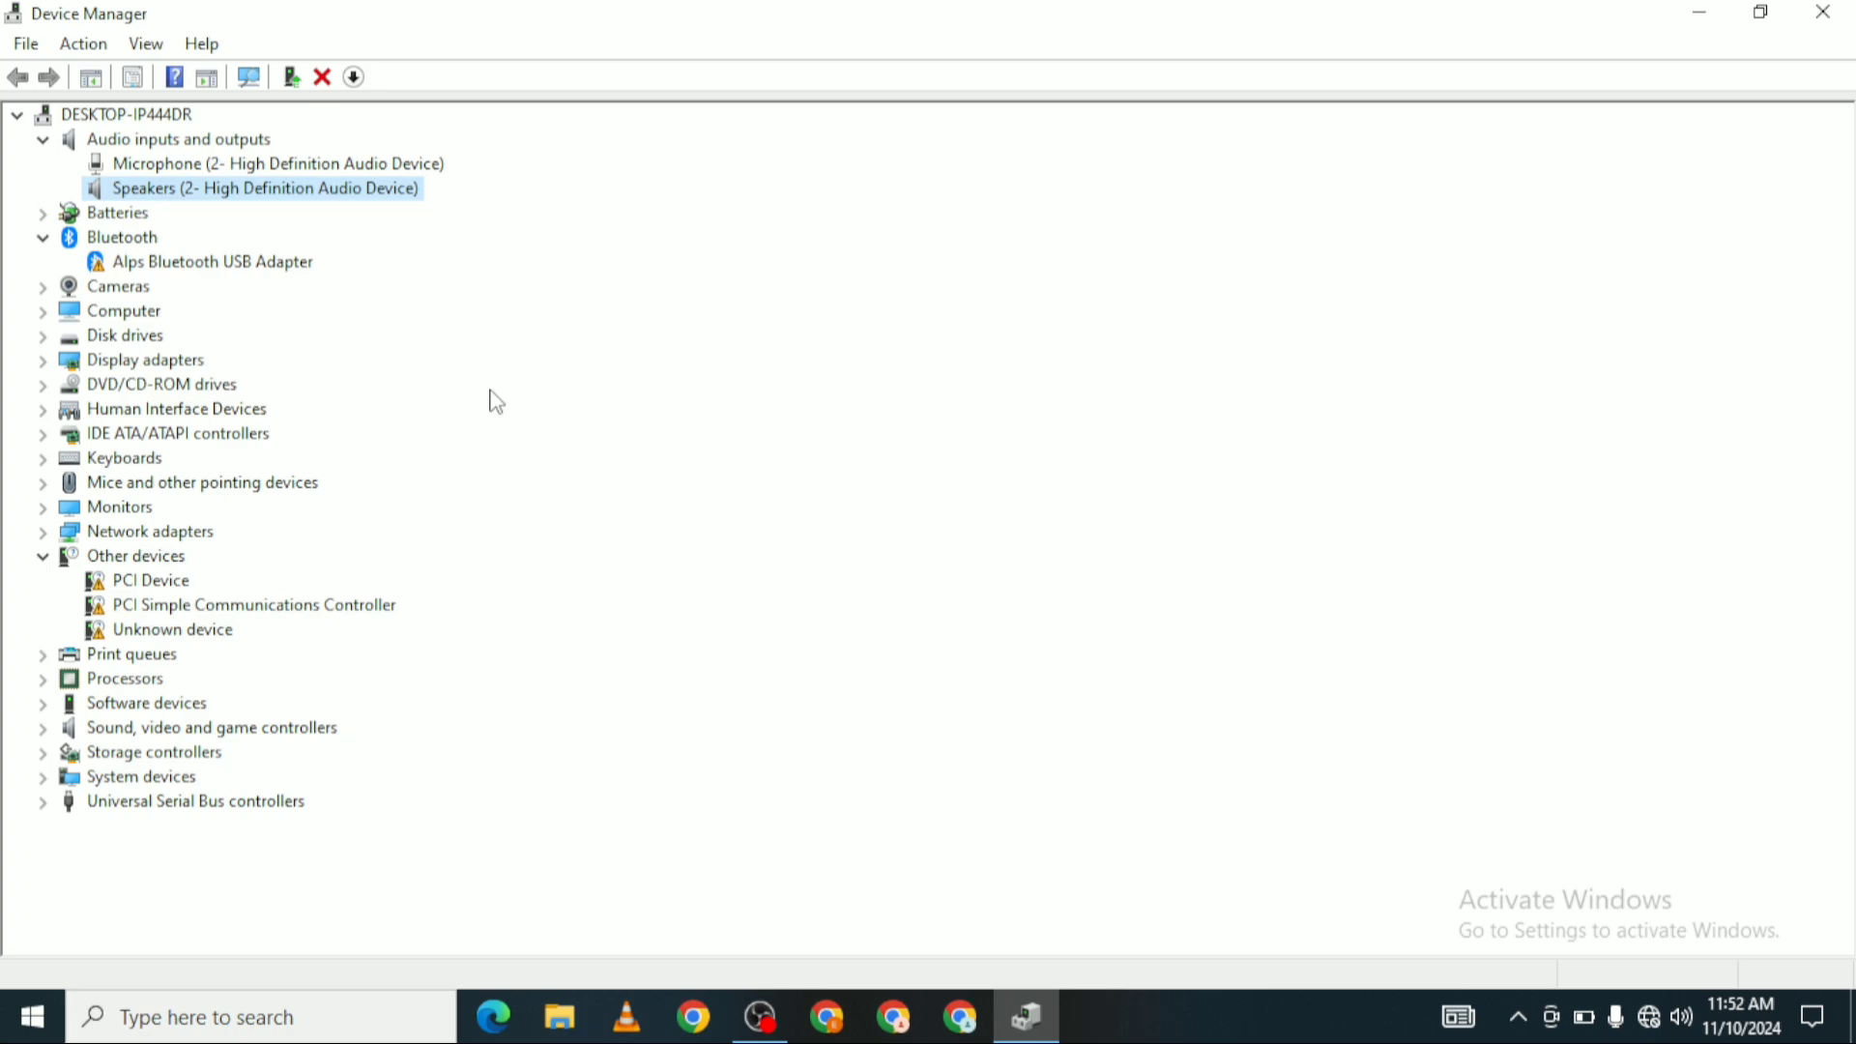
Step: View the driver search options for the Speakers device, and close the update wizard and Device Manager without updating
right_click(302, 184)
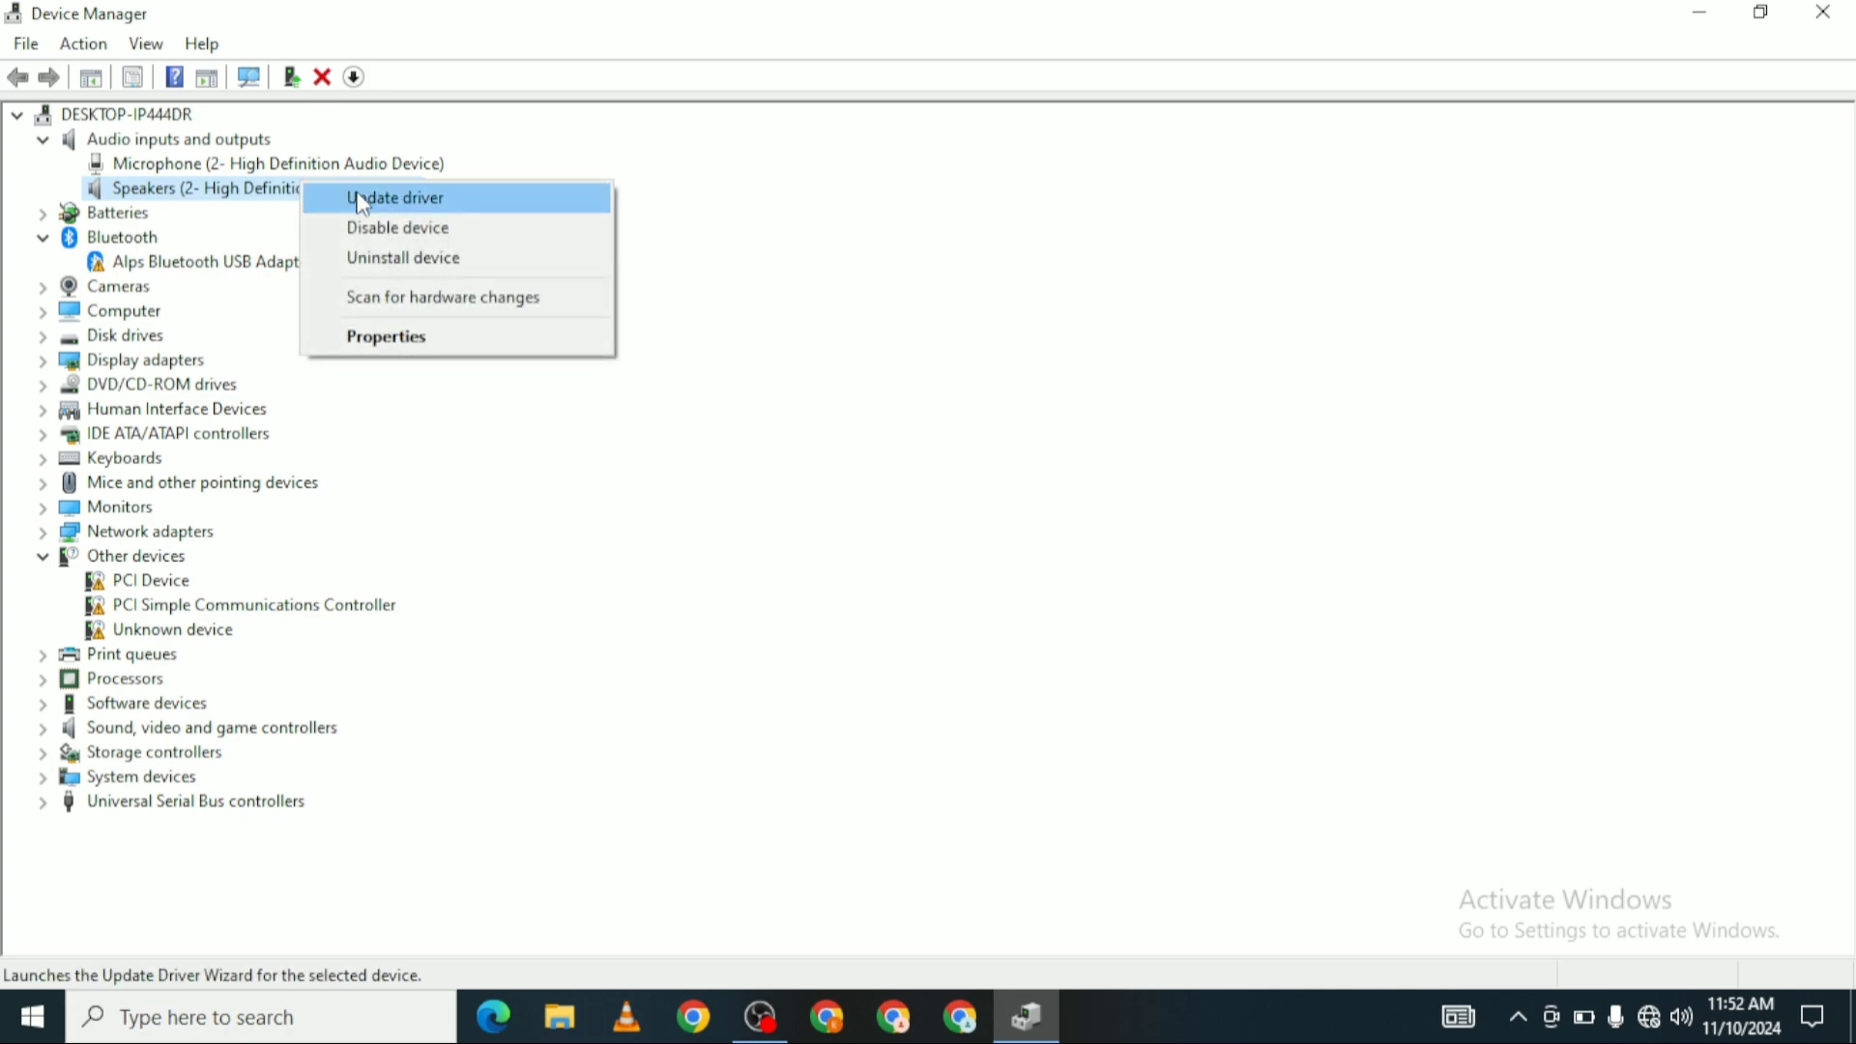
click(394, 197)
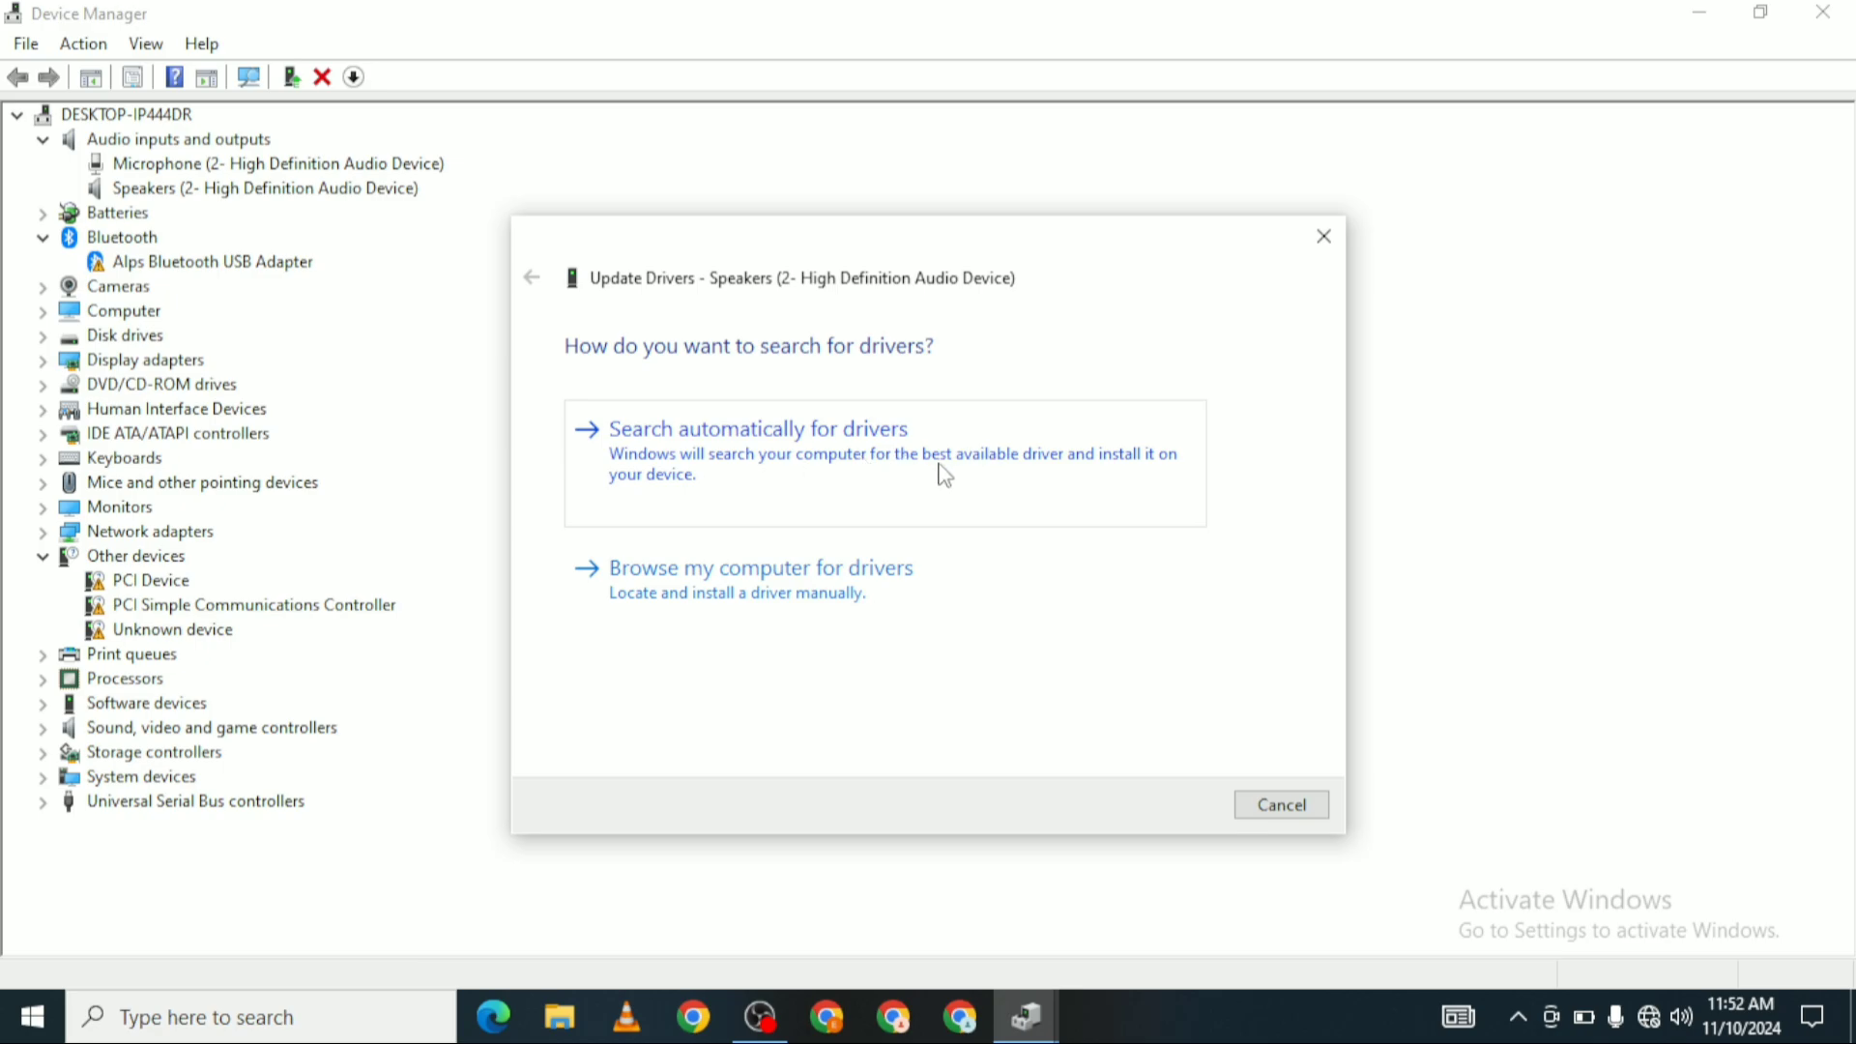
click(1323, 239)
click(1824, 12)
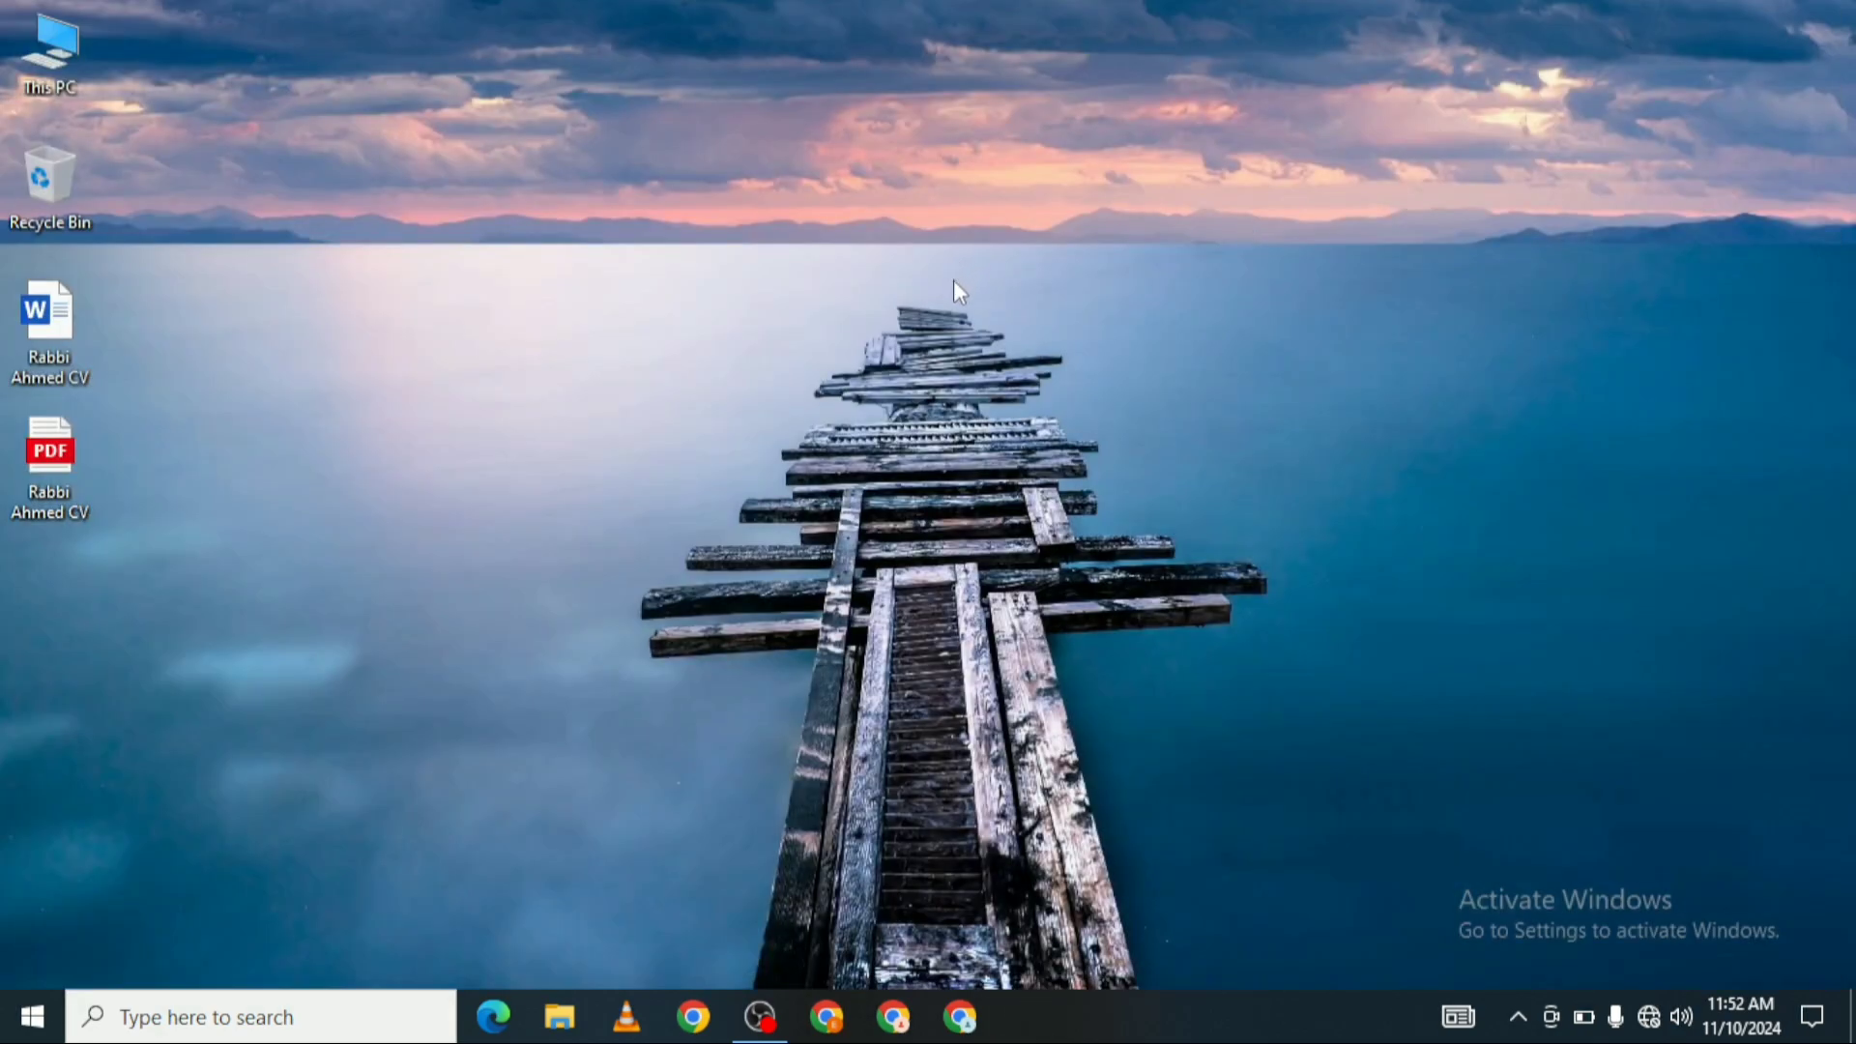
Step: Reopen Device Manager, collapse the Bluetooth category and expand Audio inputs and outputs
right_click(32, 1017)
click(208, 440)
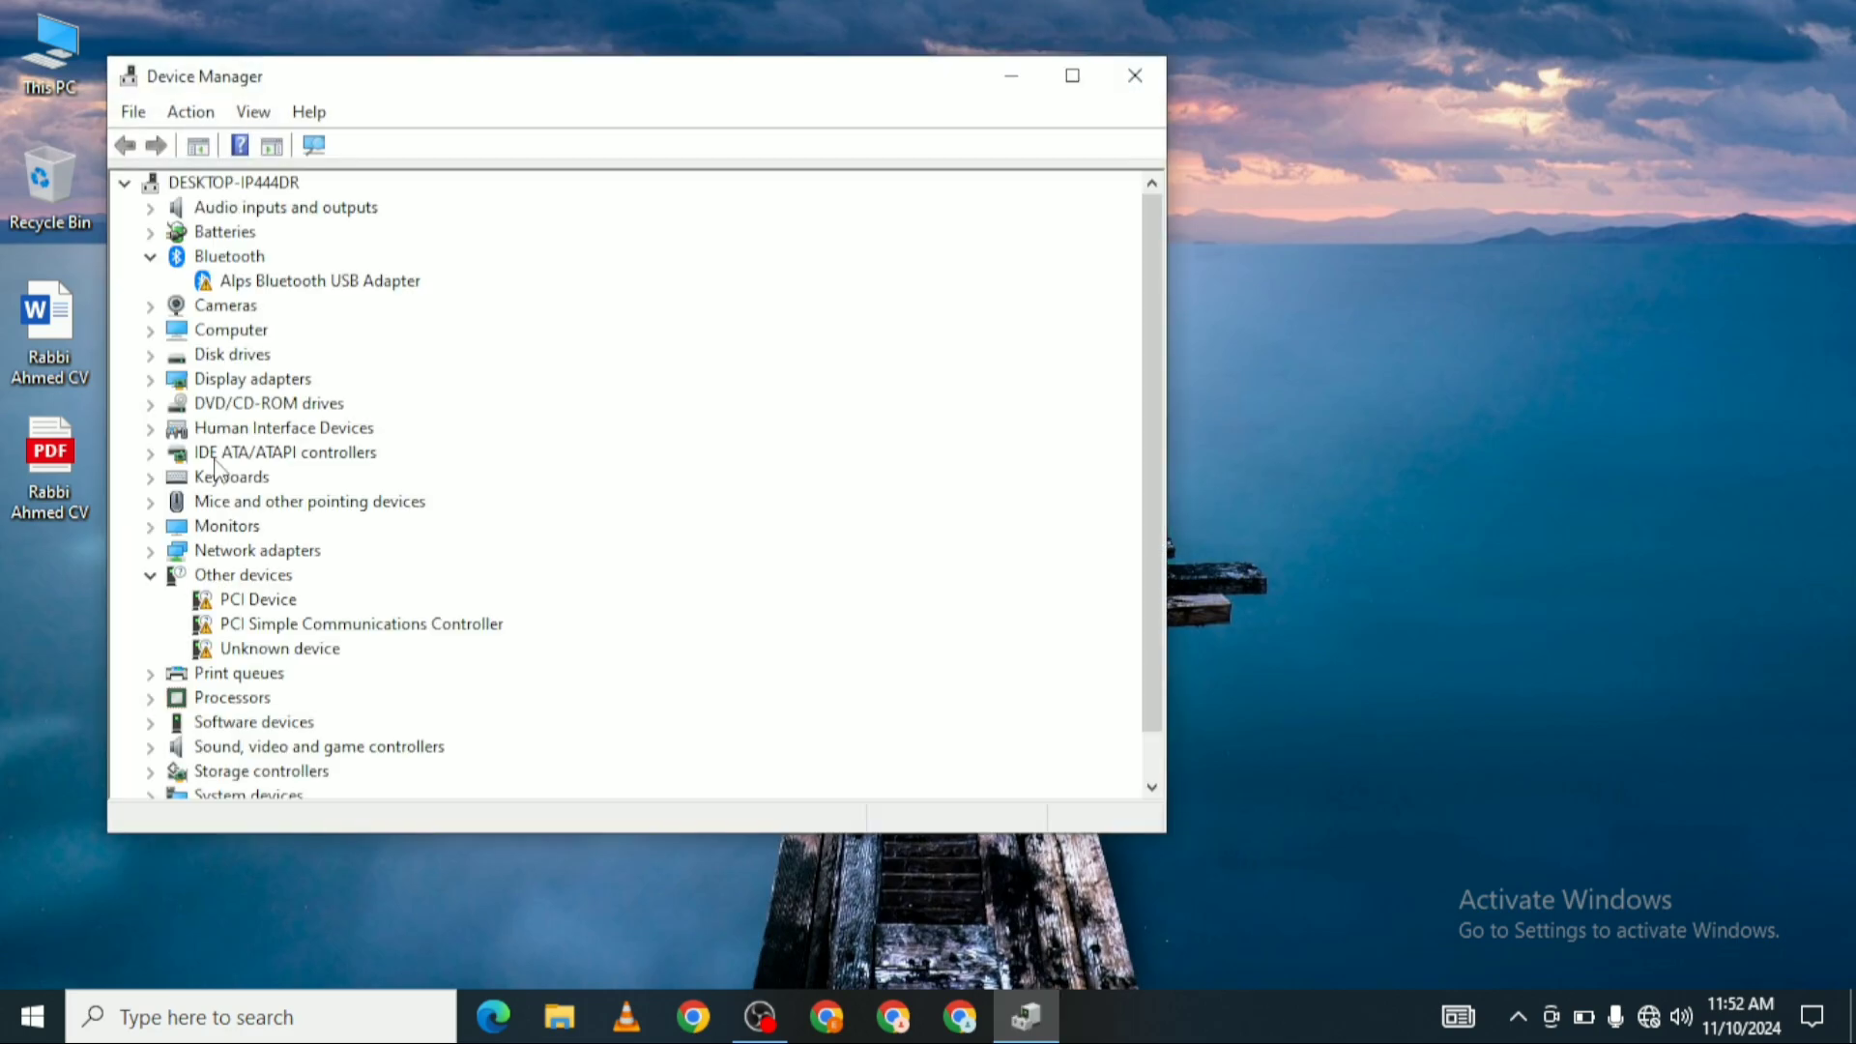
click(149, 256)
click(149, 207)
Step: Update the Speakers device's driver manually by installing Audio Endpoint from the available drivers on the computer, and close Device Manager
right_click(329, 259)
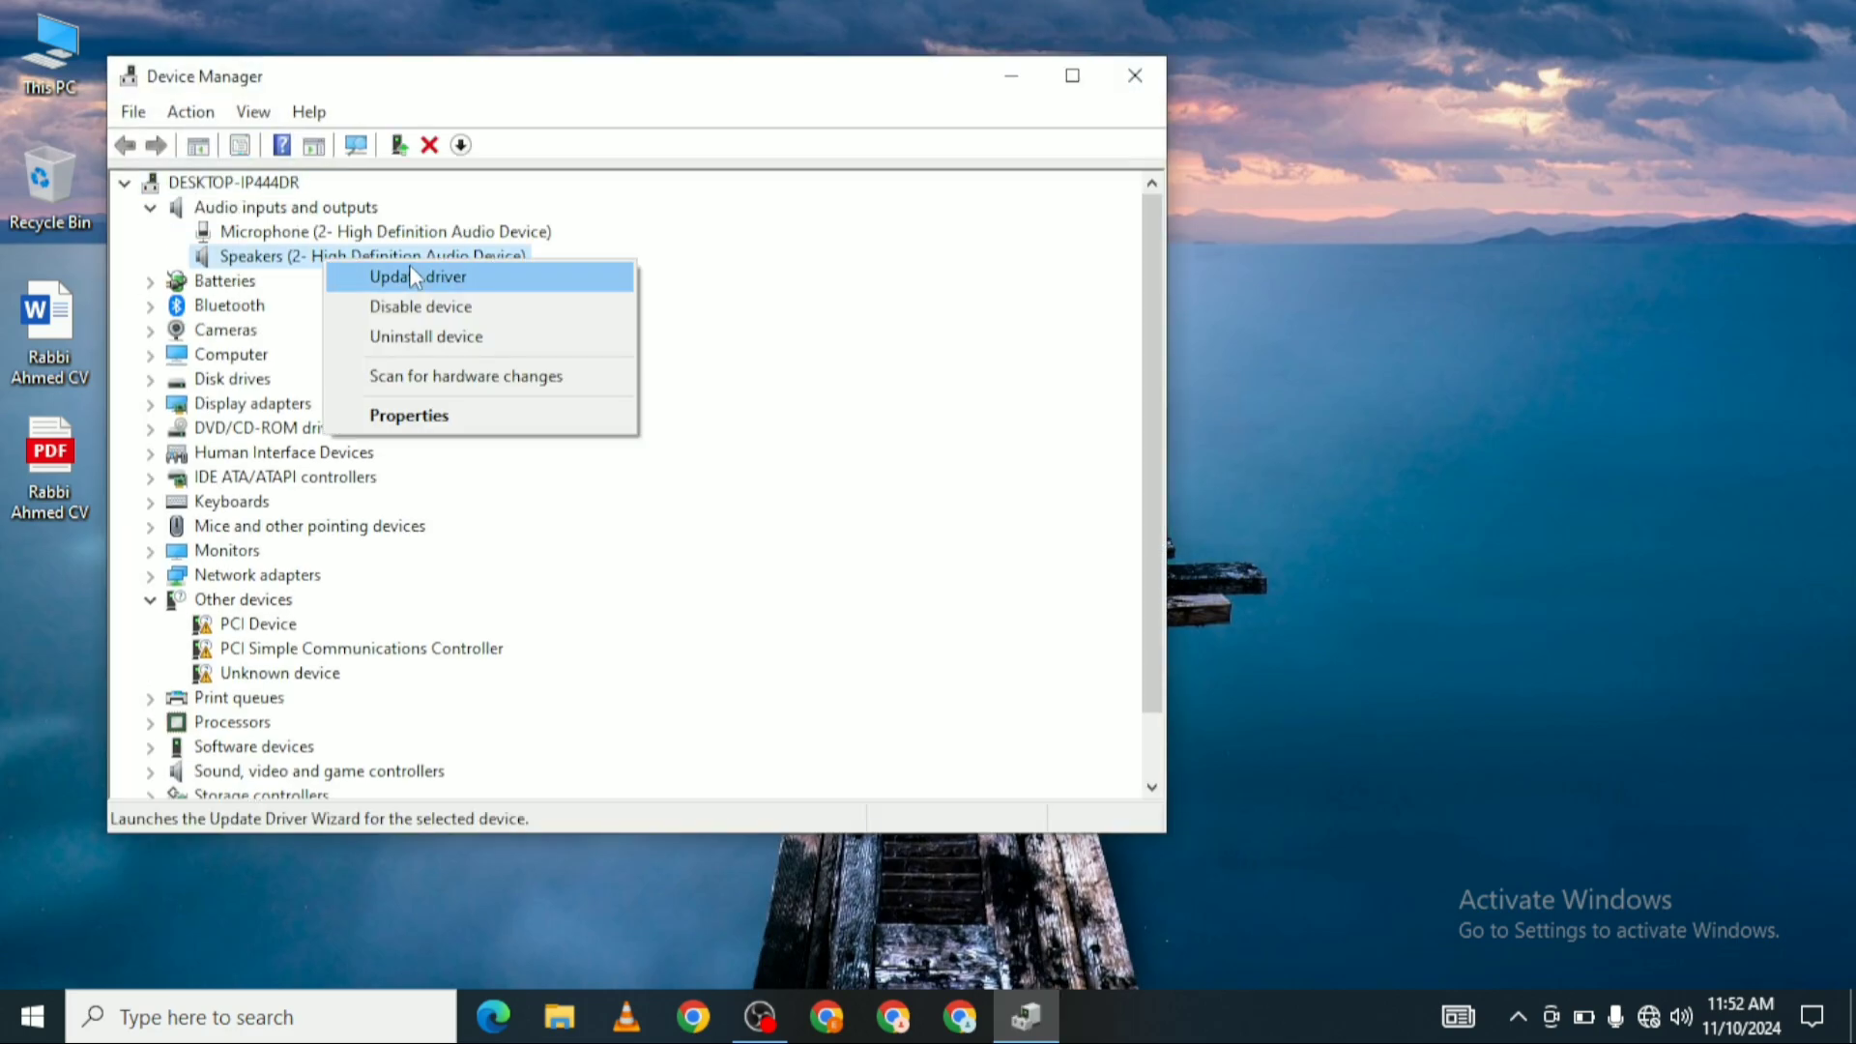
click(414, 276)
click(491, 524)
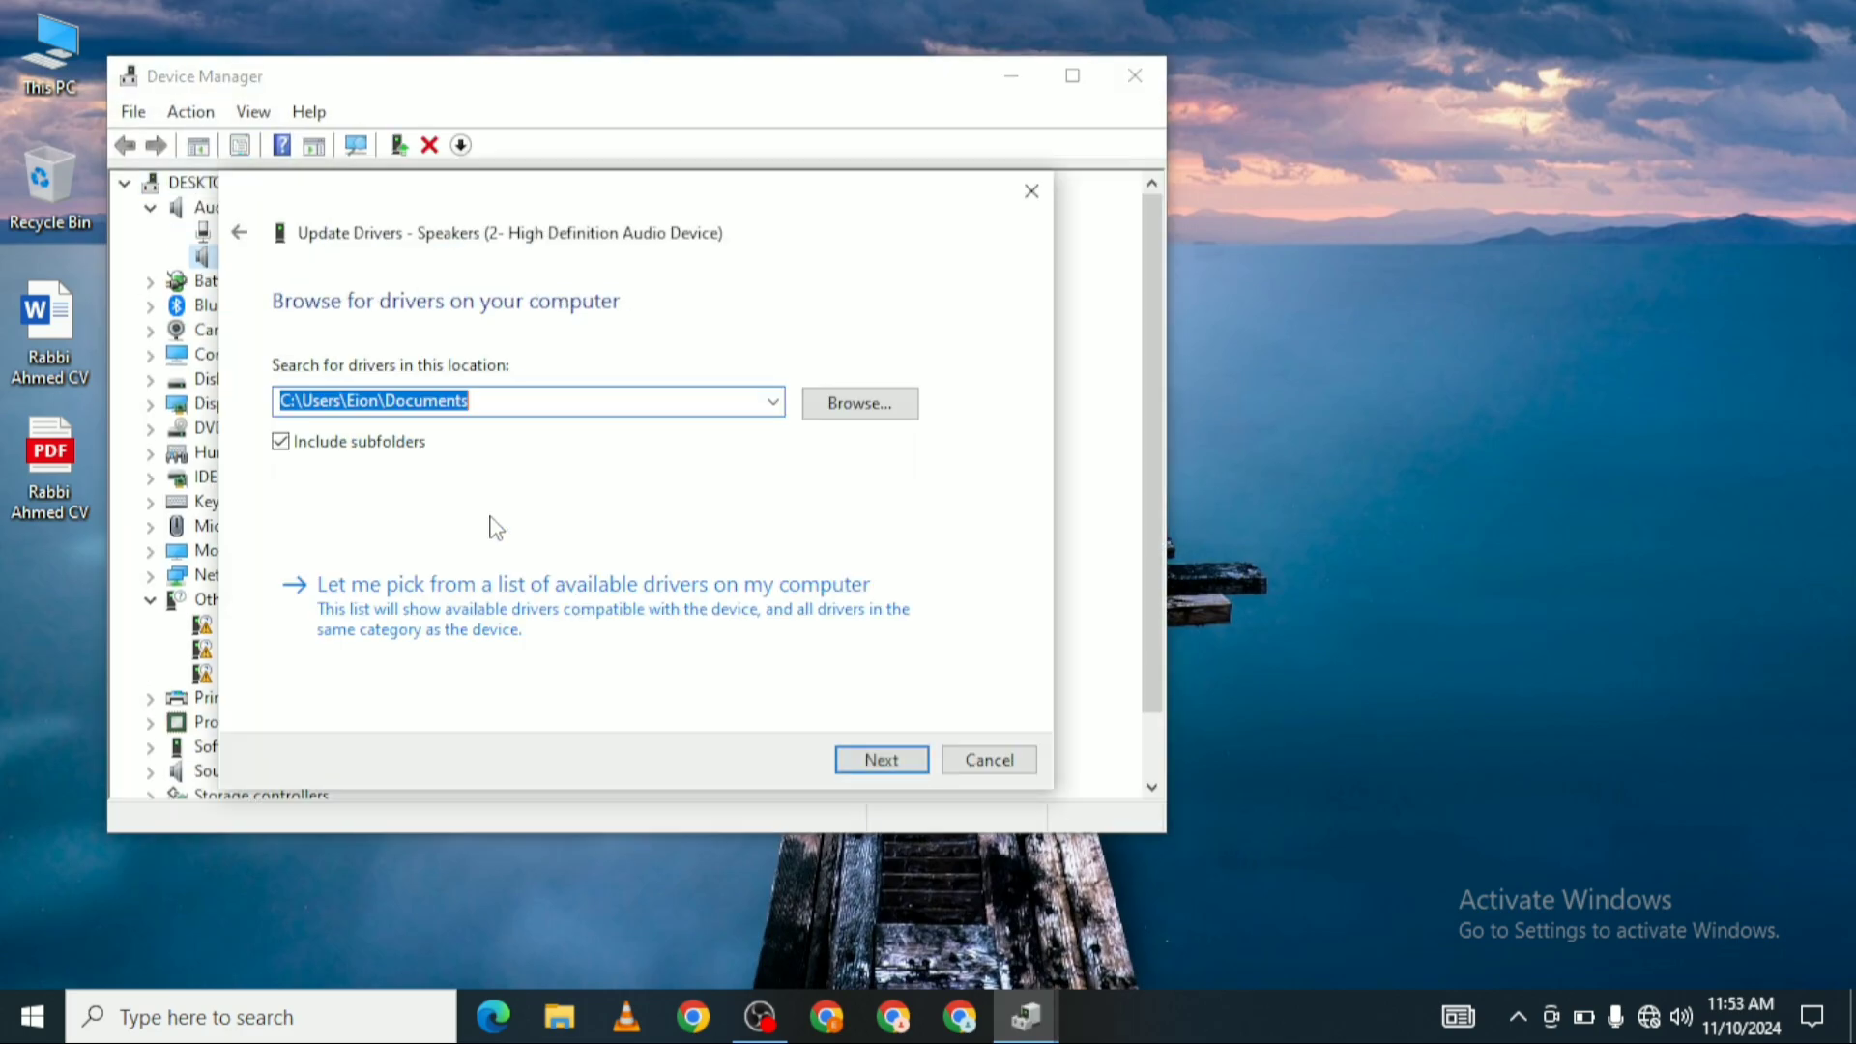
click(583, 622)
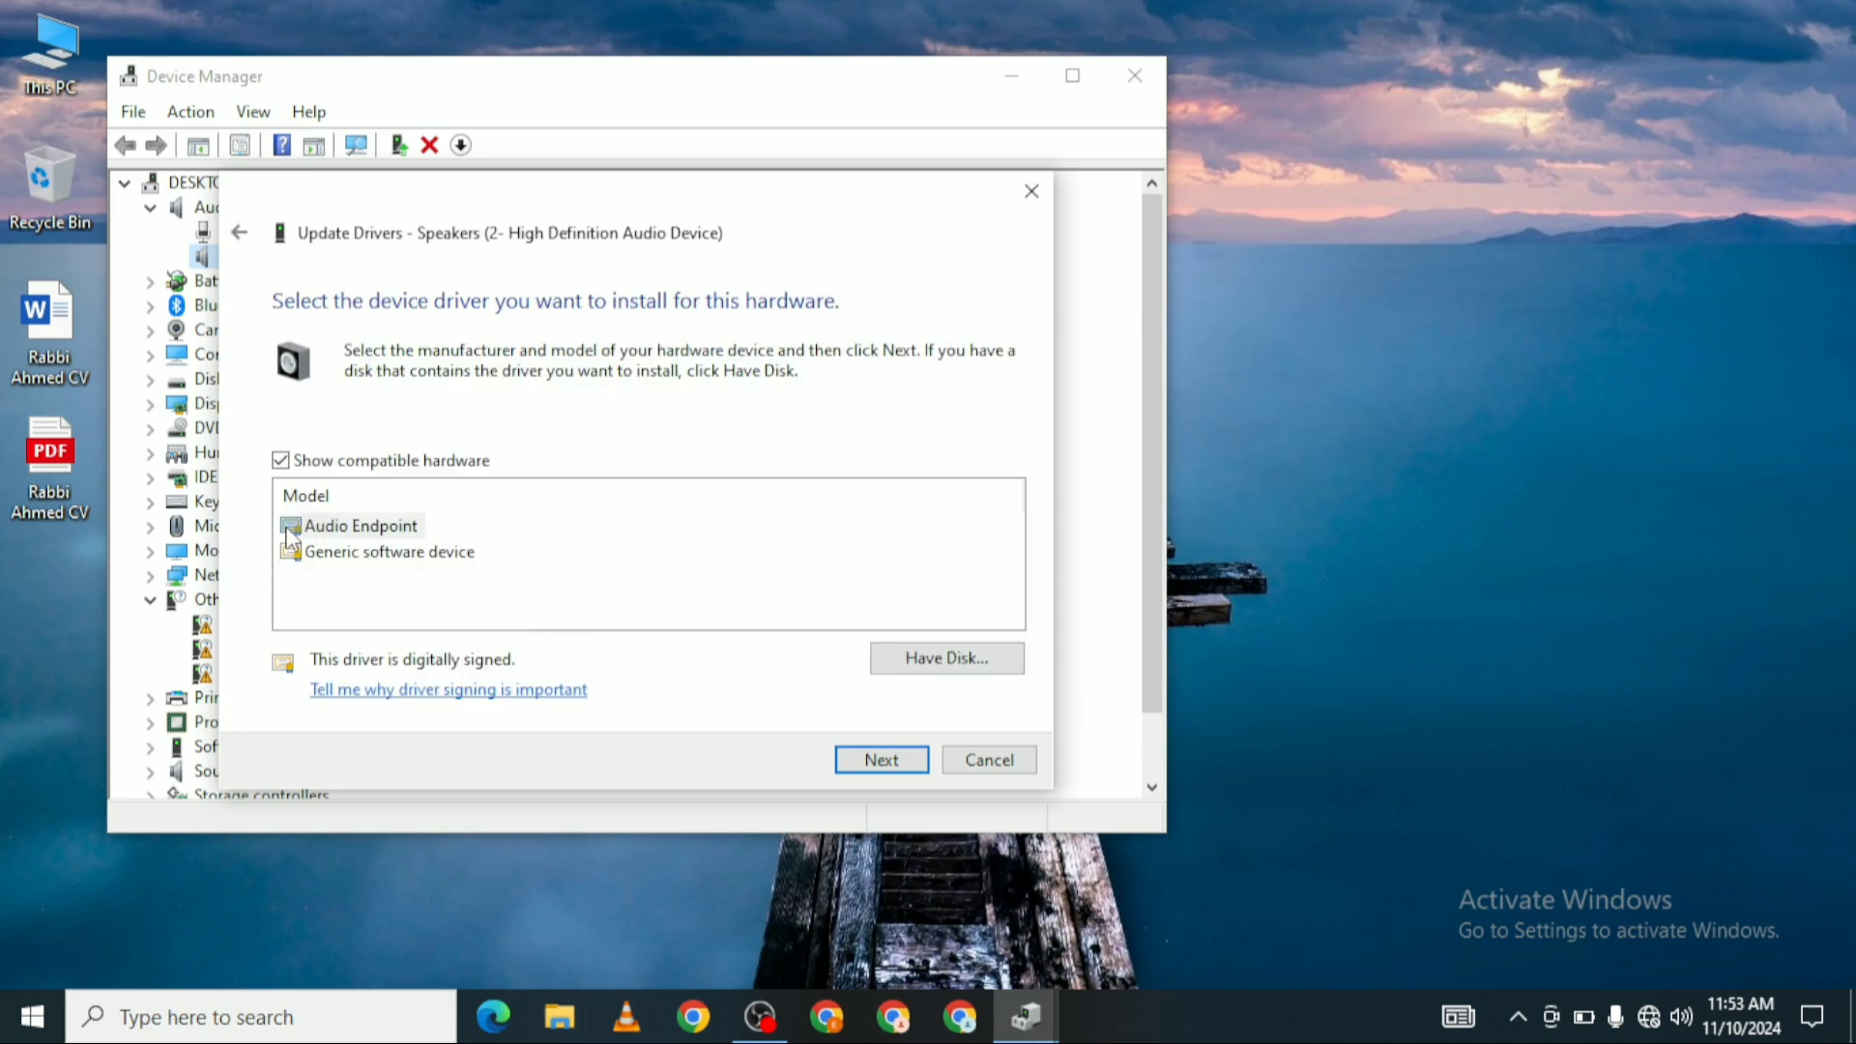
click(348, 527)
click(875, 762)
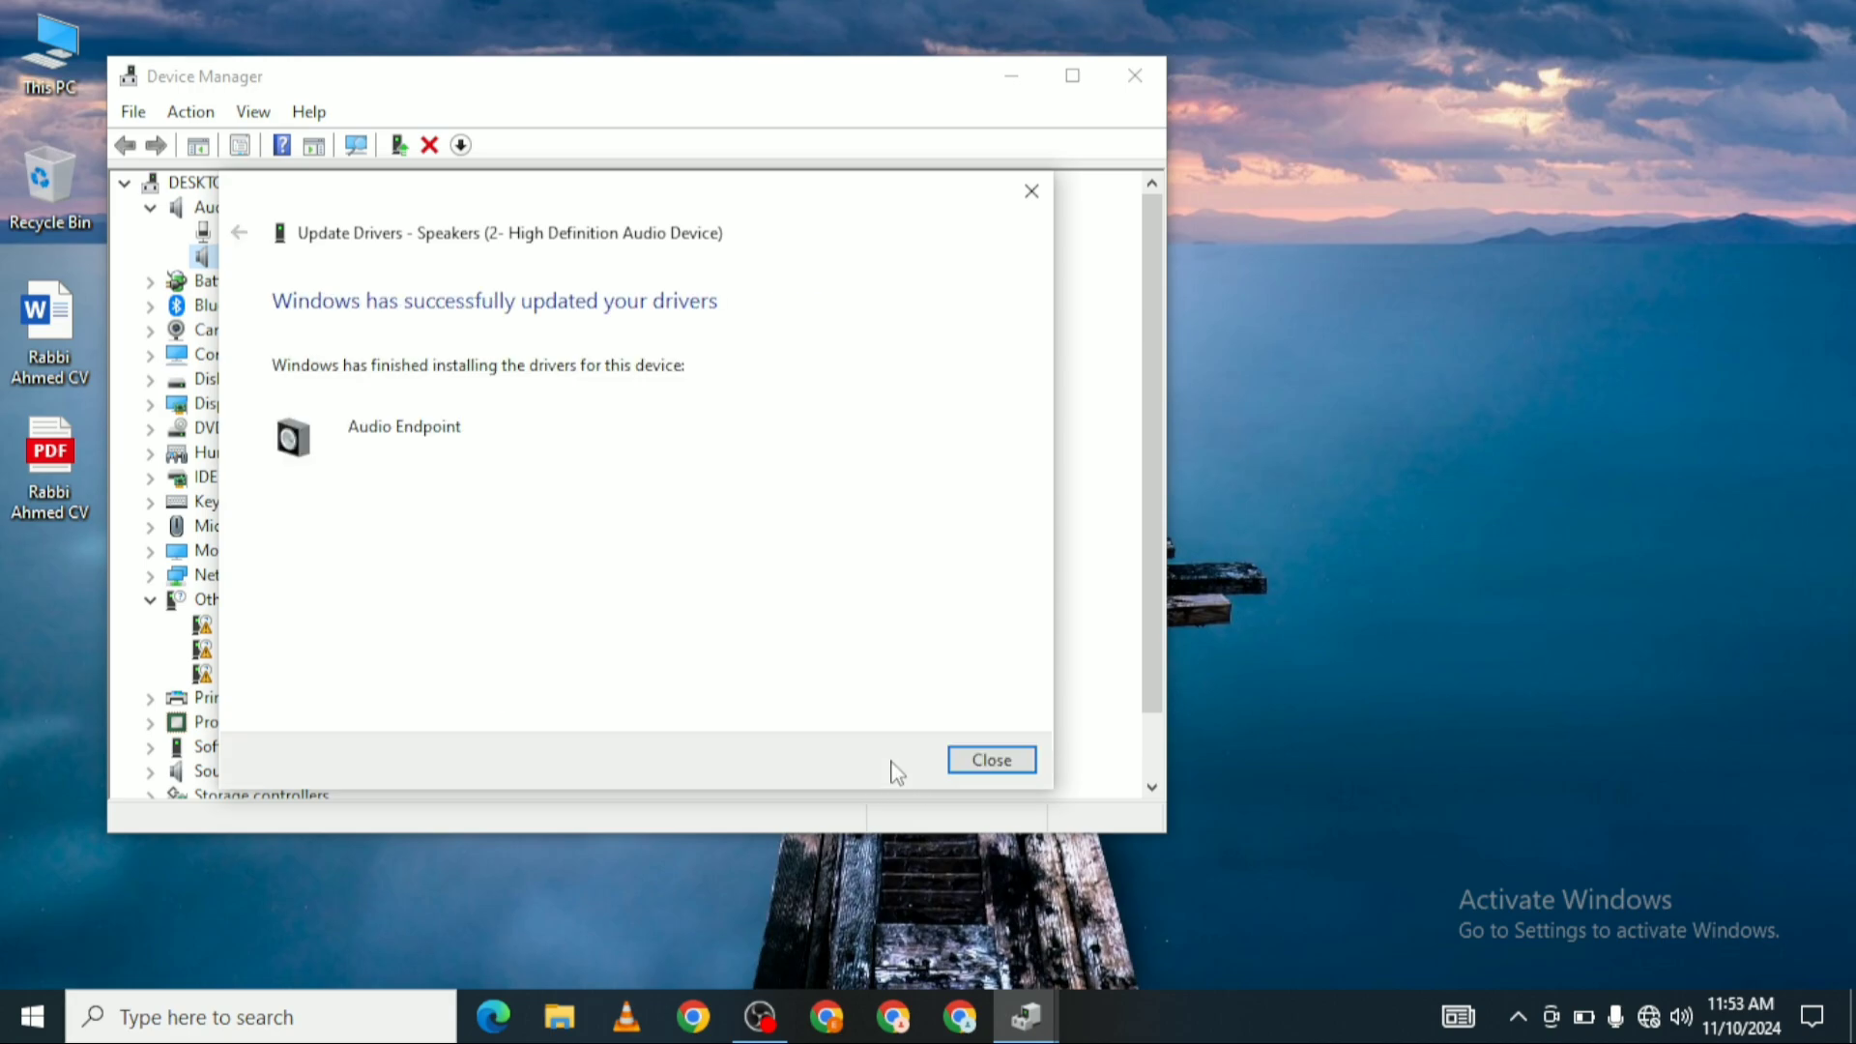
click(991, 759)
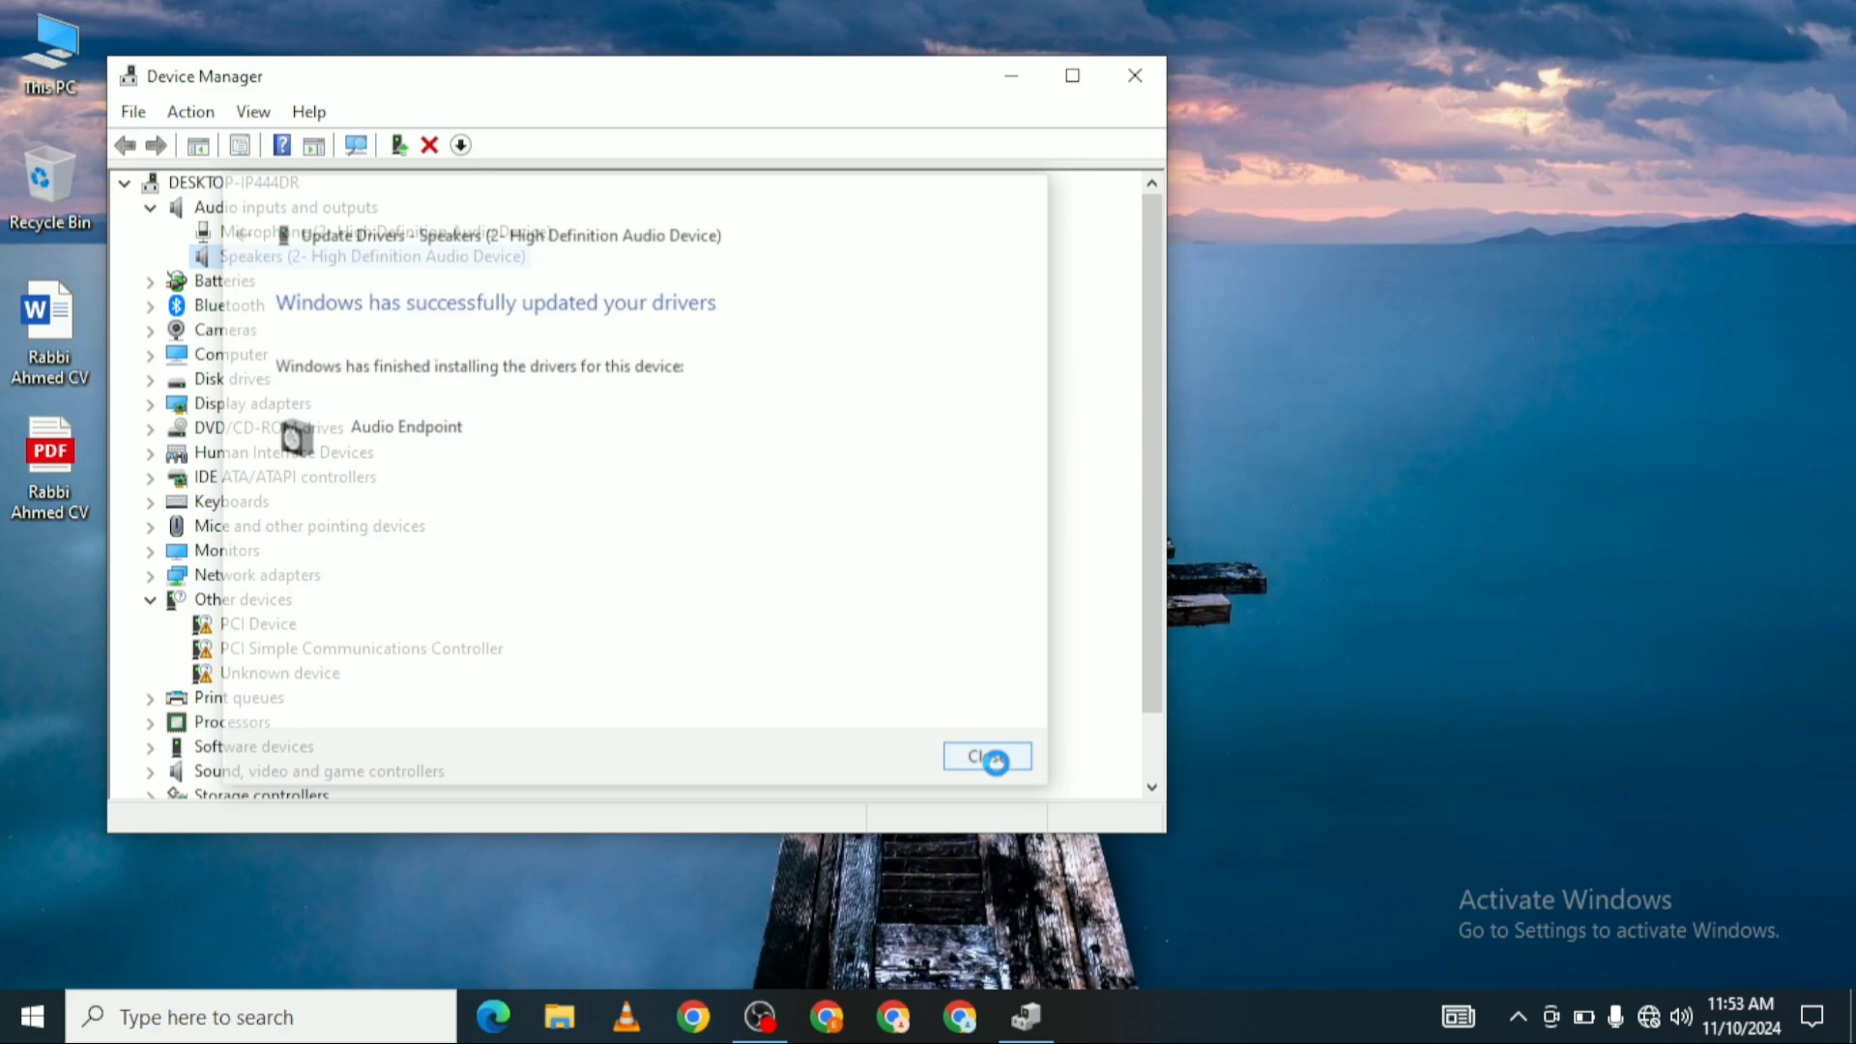
click(1142, 76)
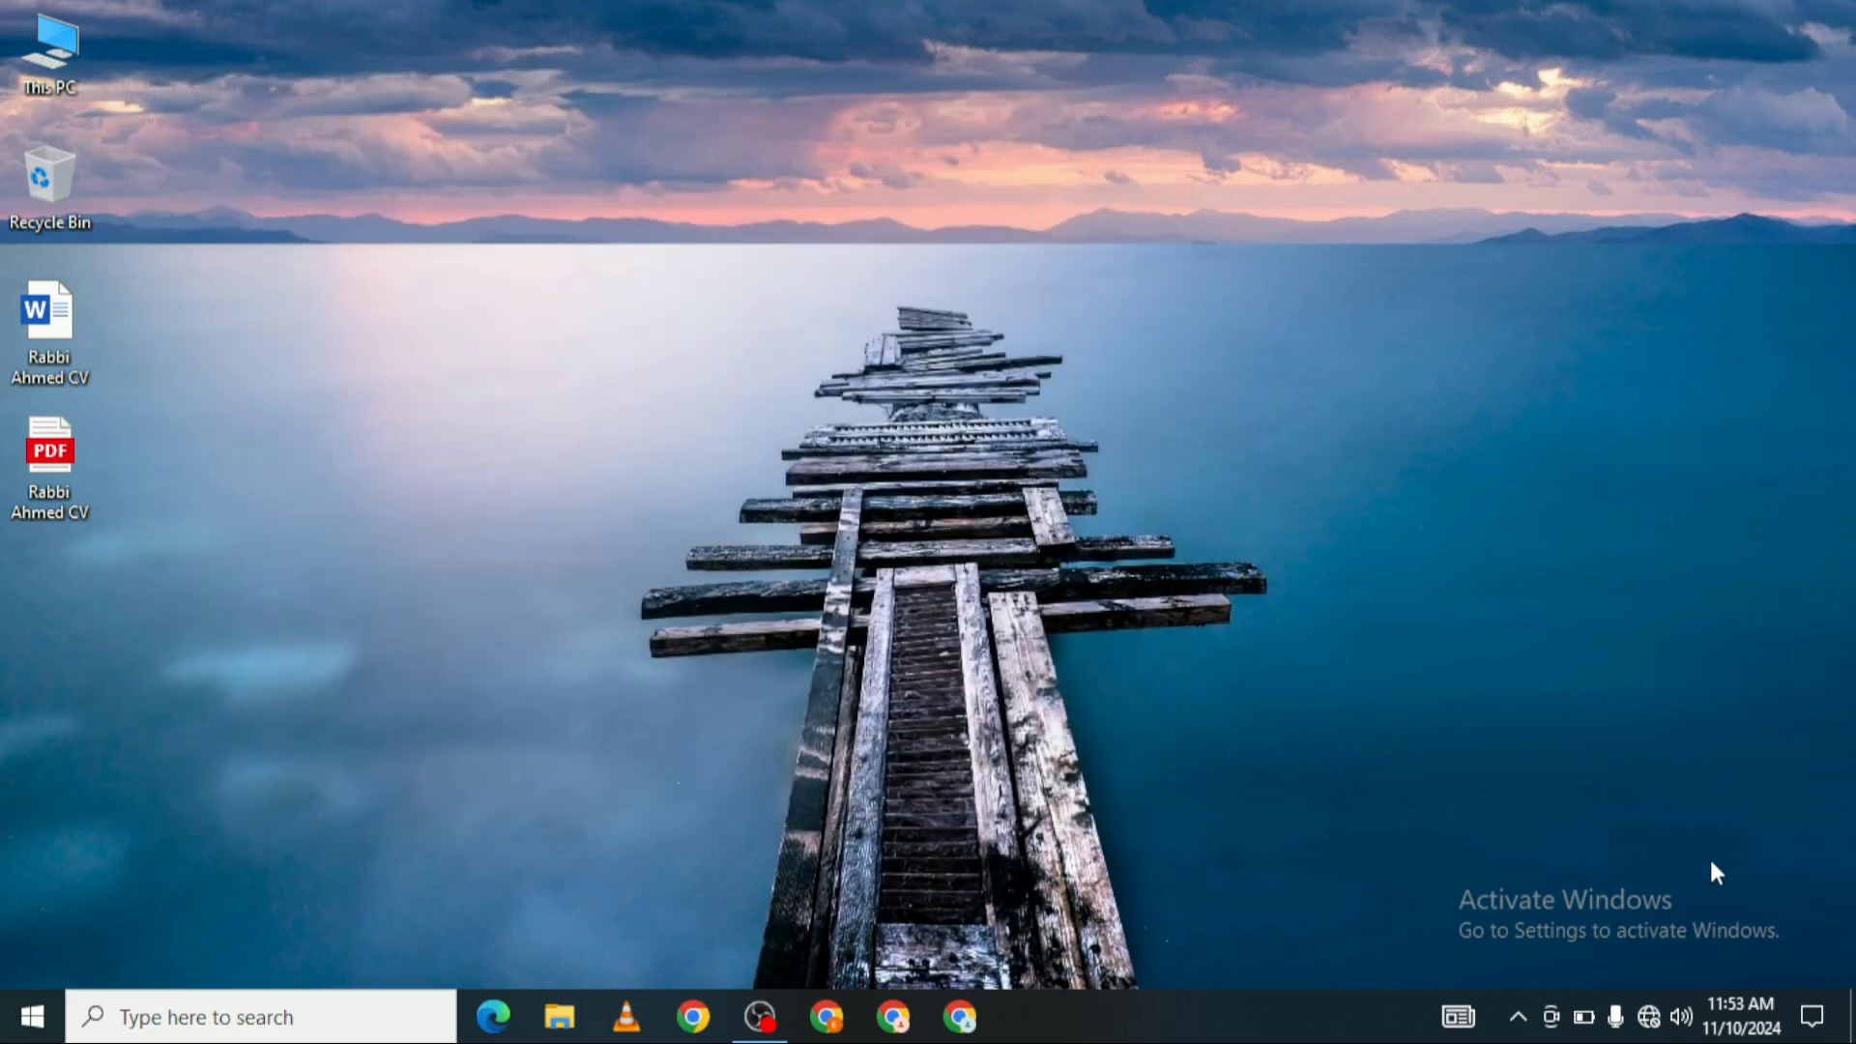
Step: Check the speakers' volume level in the system volume control and dismiss it
click(1681, 1016)
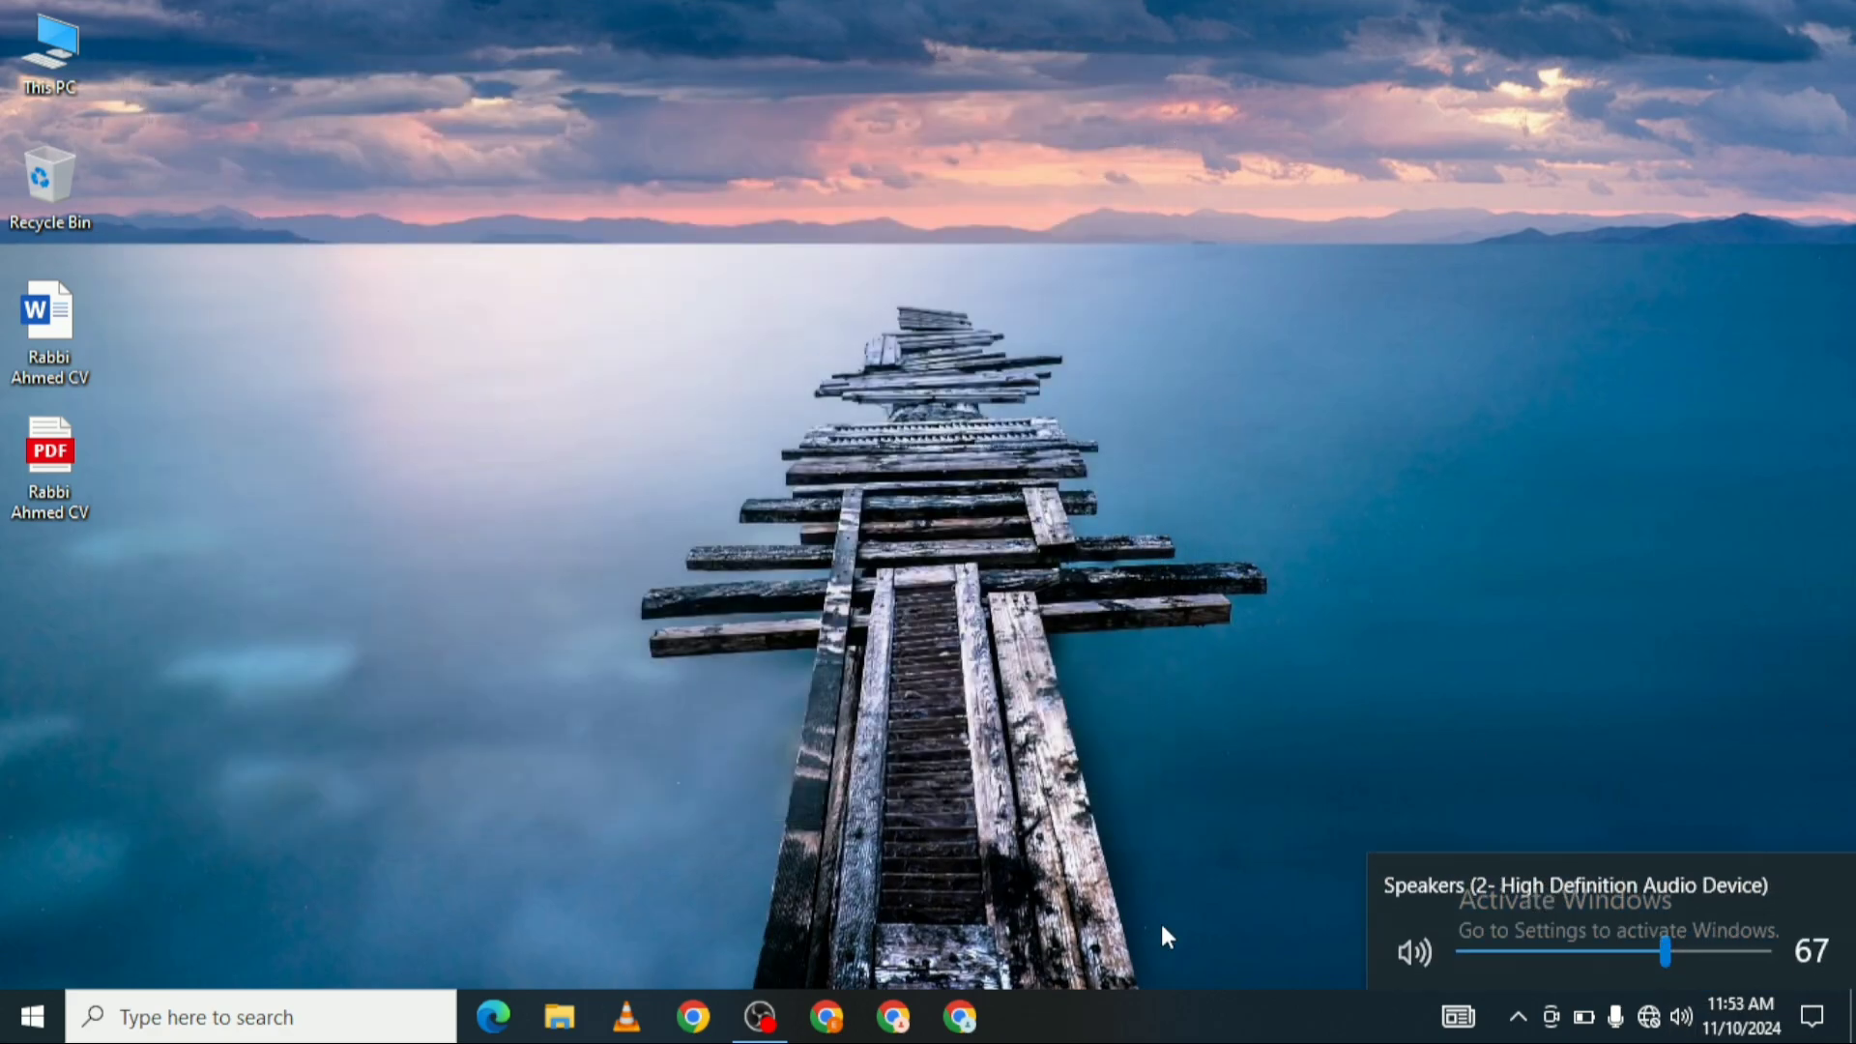
click(646, 304)
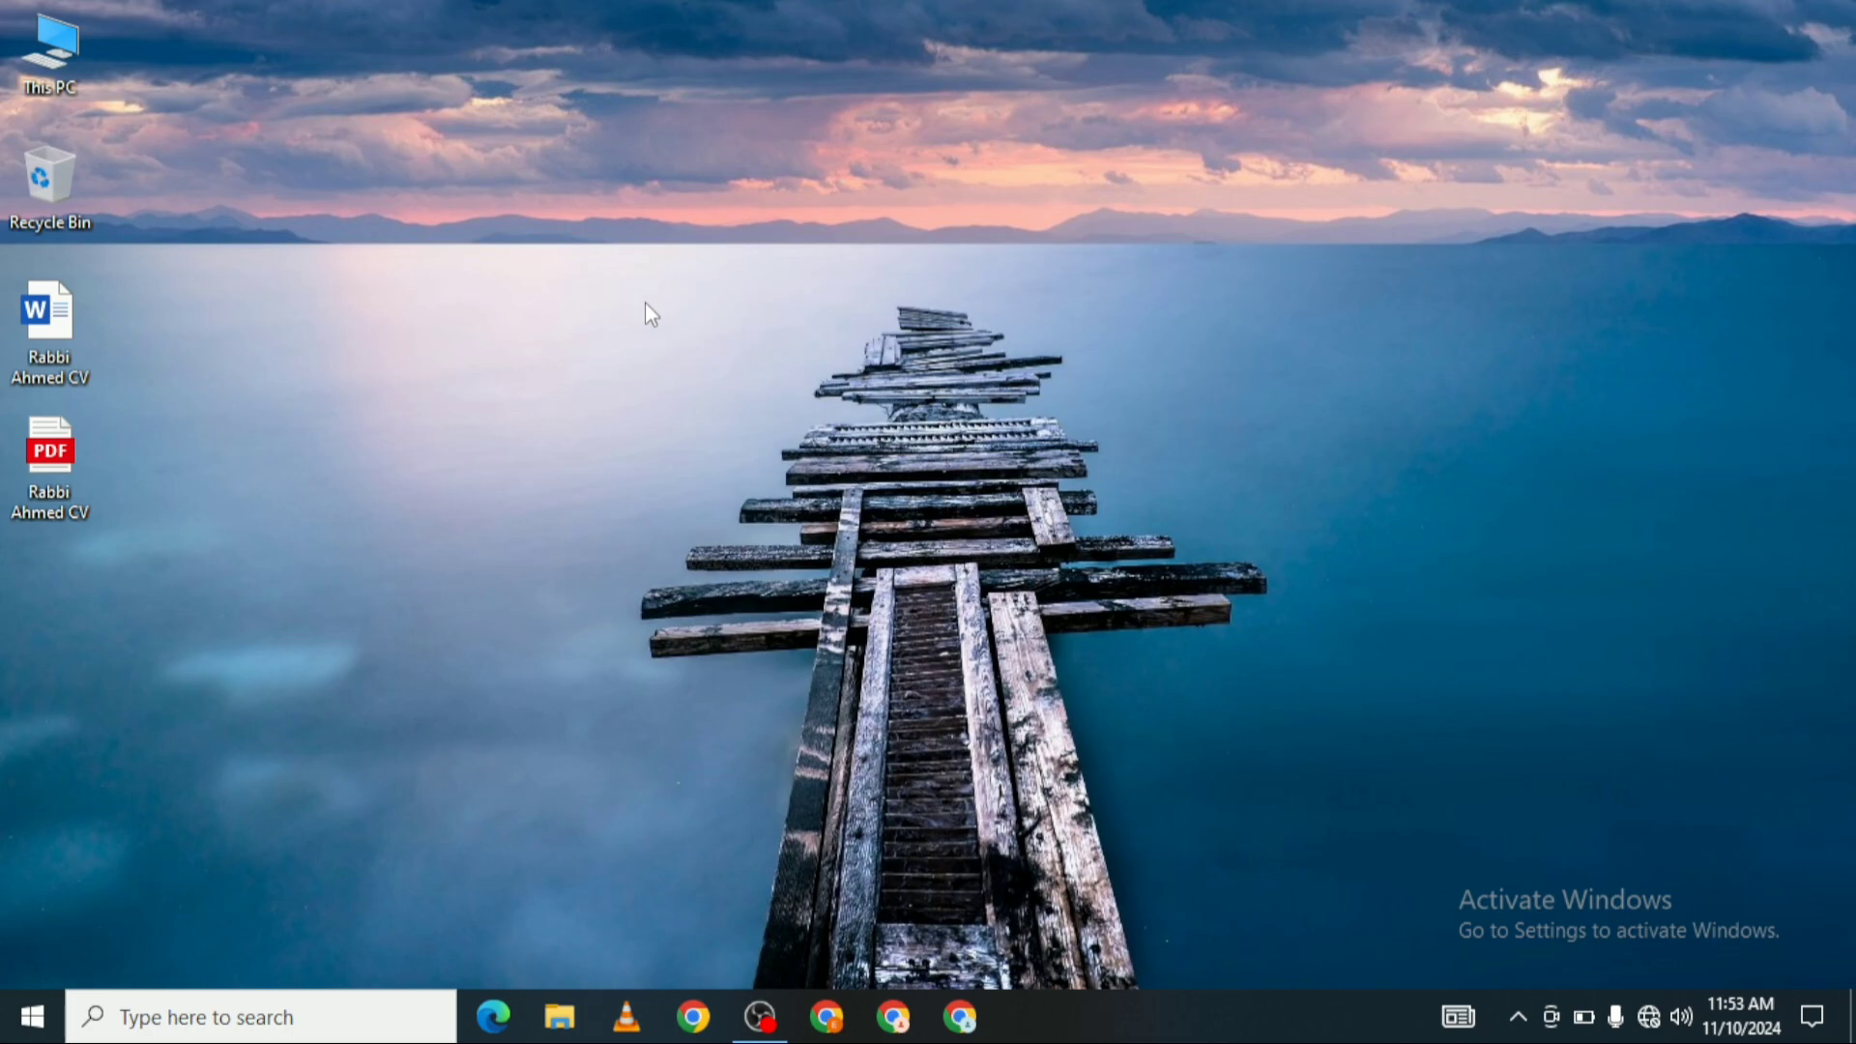